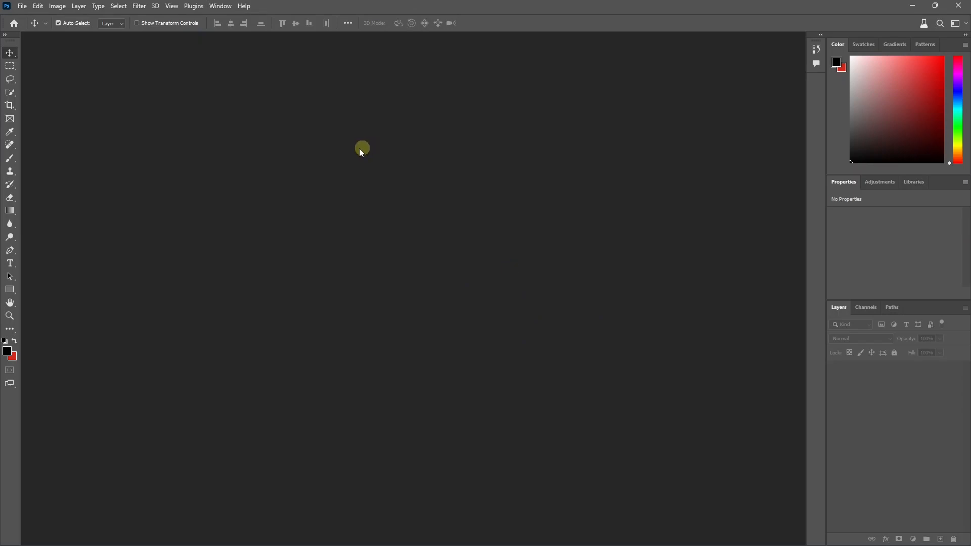
# Create a new A4 document, 210 x 297 mm at 300 pixels/inch, with a white background.
pyautogui.click(23, 6)
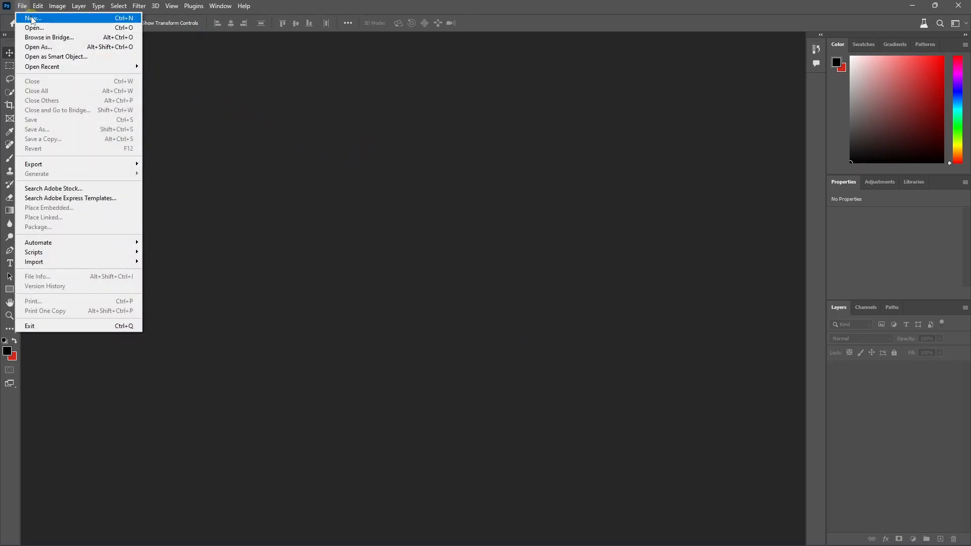
pyautogui.click(32, 18)
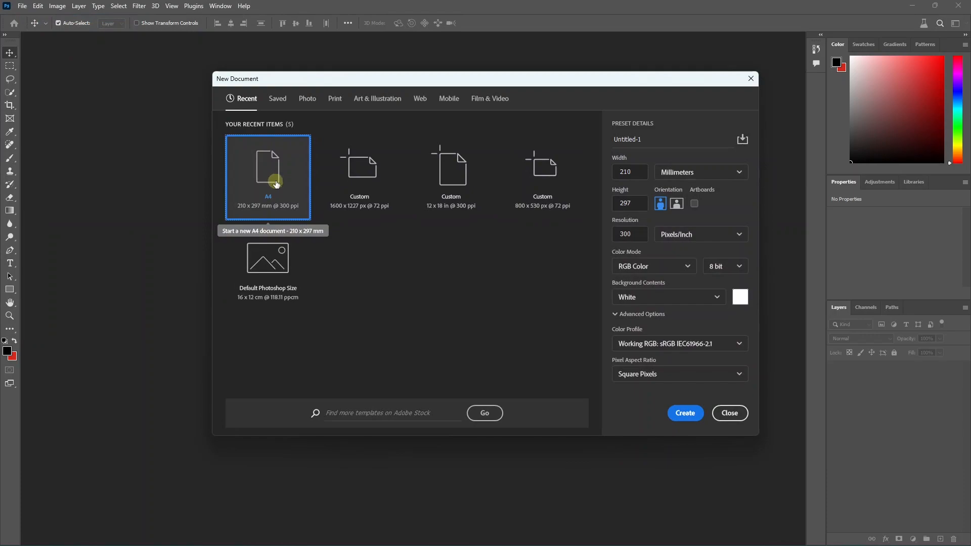
pyautogui.click(683, 416)
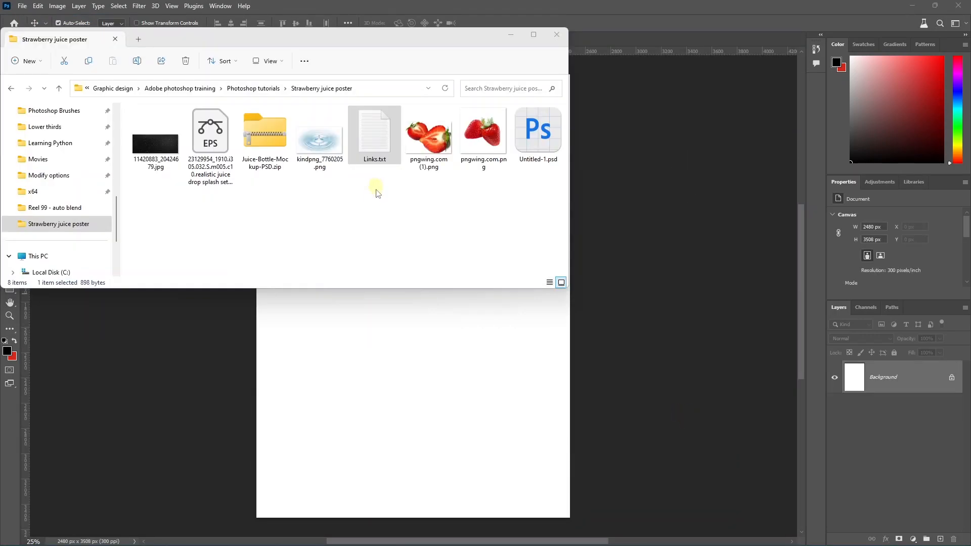
# Place kindpng_7760205.png in the poster and scale it at the page bottom to about 3217 x 1887 px, extending past the page sides.
pyautogui.click(320, 146)
pyautogui.moveTo(320, 145); pyautogui.dragTo(358, 411)
pyautogui.moveTo(390, 338); pyautogui.dragTo(391, 462)
pyautogui.moveTo(412, 338); pyautogui.dragTo(413, 282)
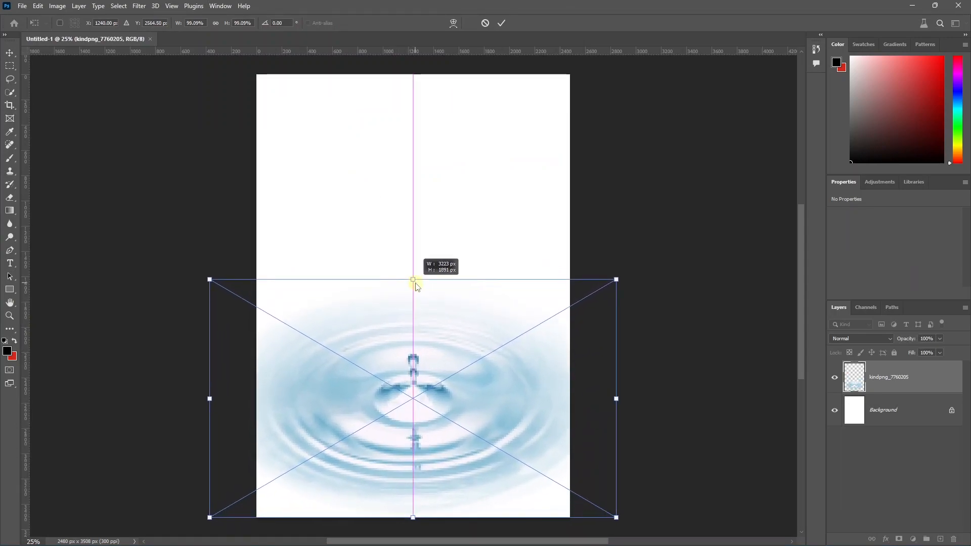
pyautogui.moveTo(427, 344); pyautogui.dragTo(426, 383)
pyautogui.scroll(-1, 425, 381)
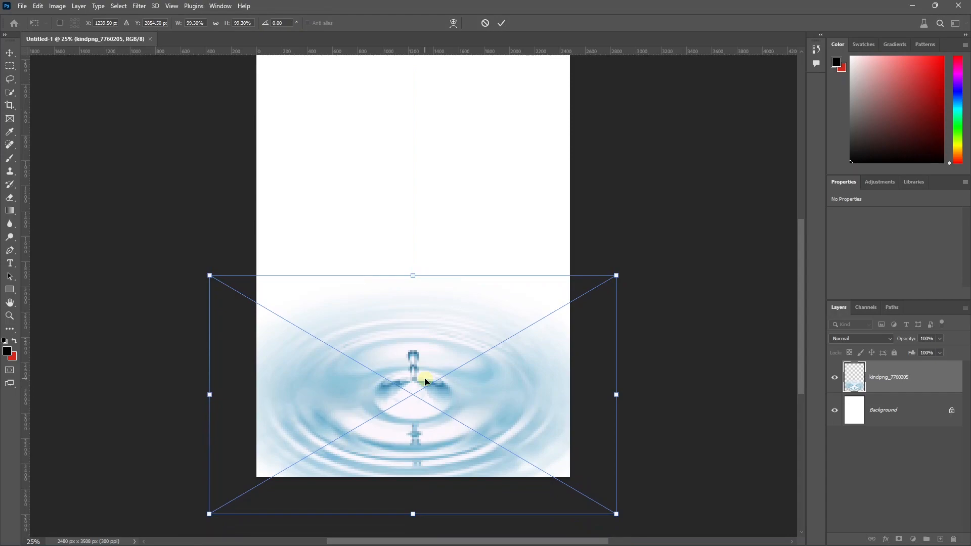
pyautogui.press('Return')
pyautogui.scroll(-1, 436, 391)
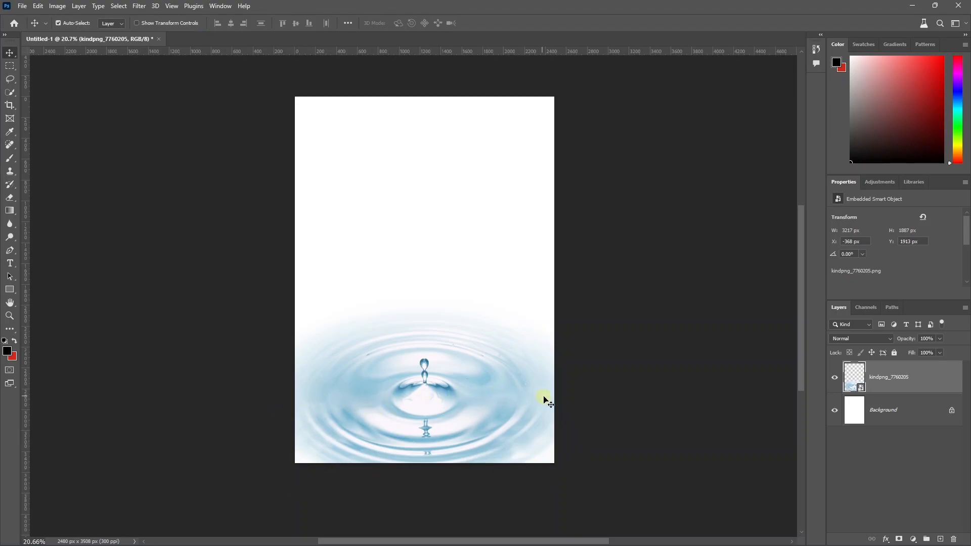
# Distort the water ripple by lowering its upper corners to flatten it, and shift it slightly up to about Y 2575 px.
pyautogui.hotkey('ctrl', 't')
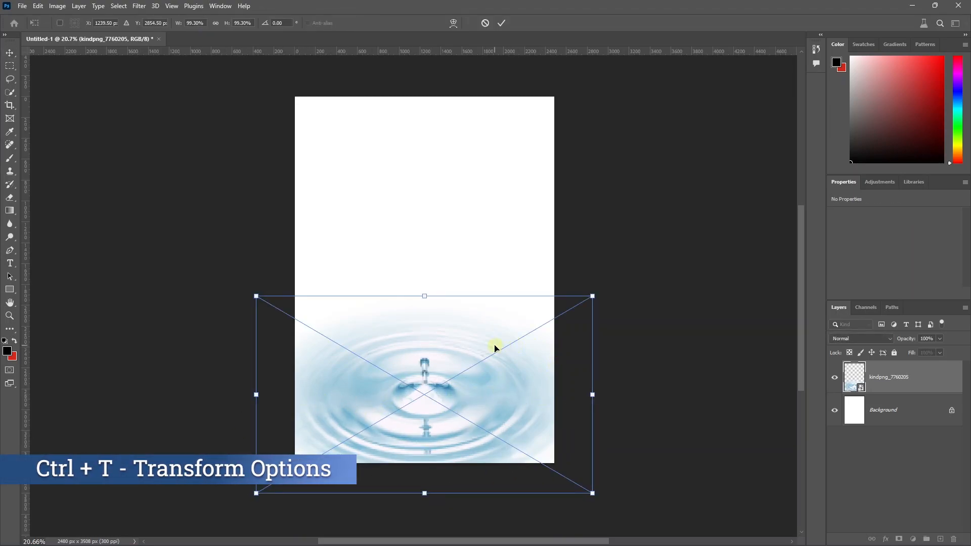
pyautogui.rightClick(495, 347)
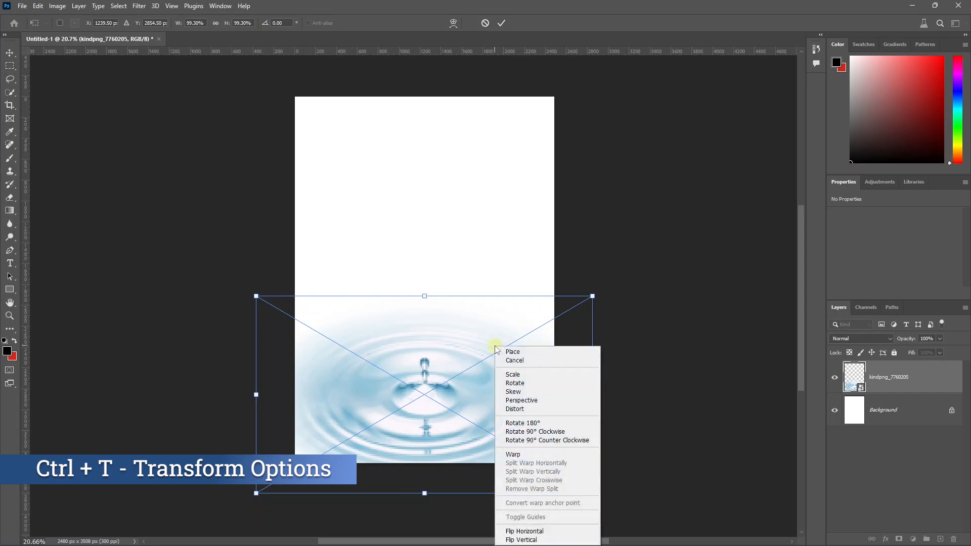
pyautogui.click(520, 411)
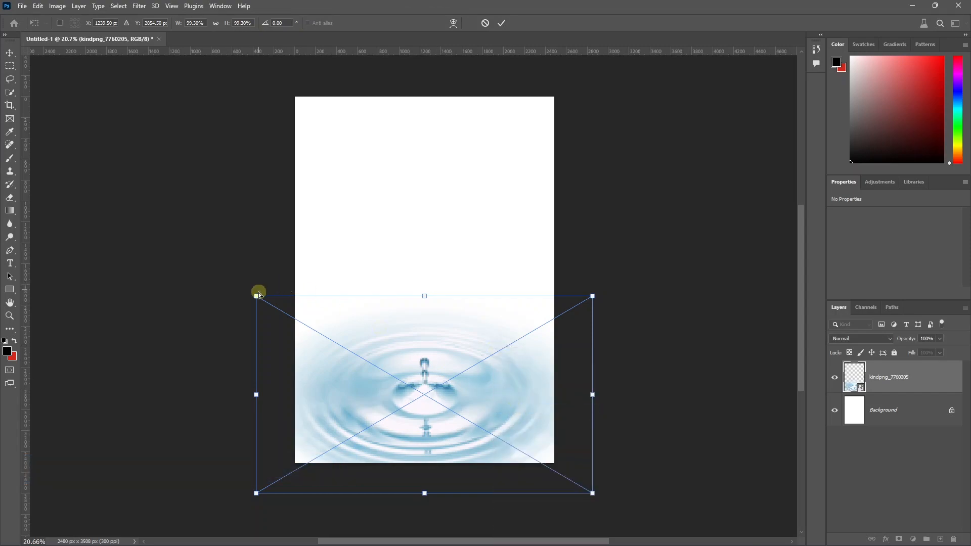
pyautogui.moveTo(256, 296); pyautogui.dragTo(253, 377)
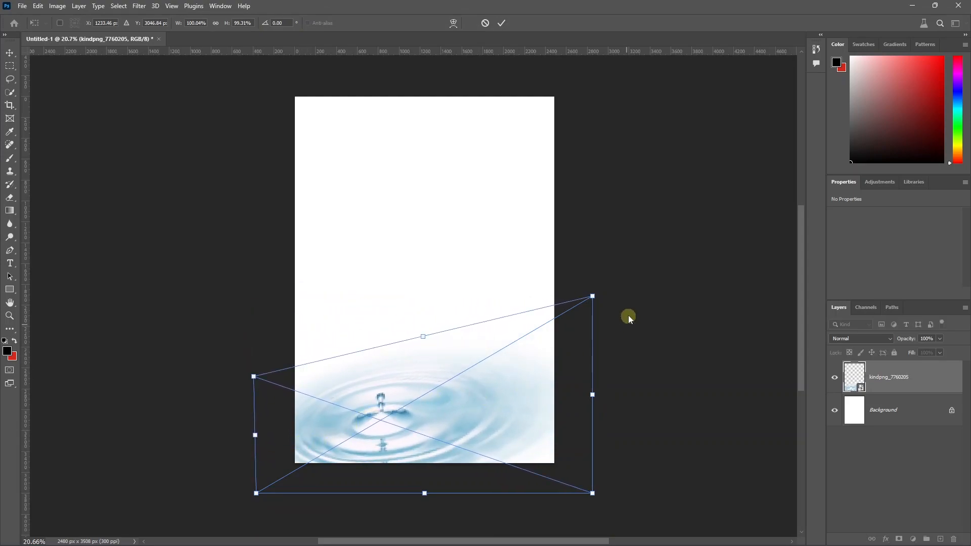
pyautogui.moveTo(593, 297); pyautogui.dragTo(585, 375)
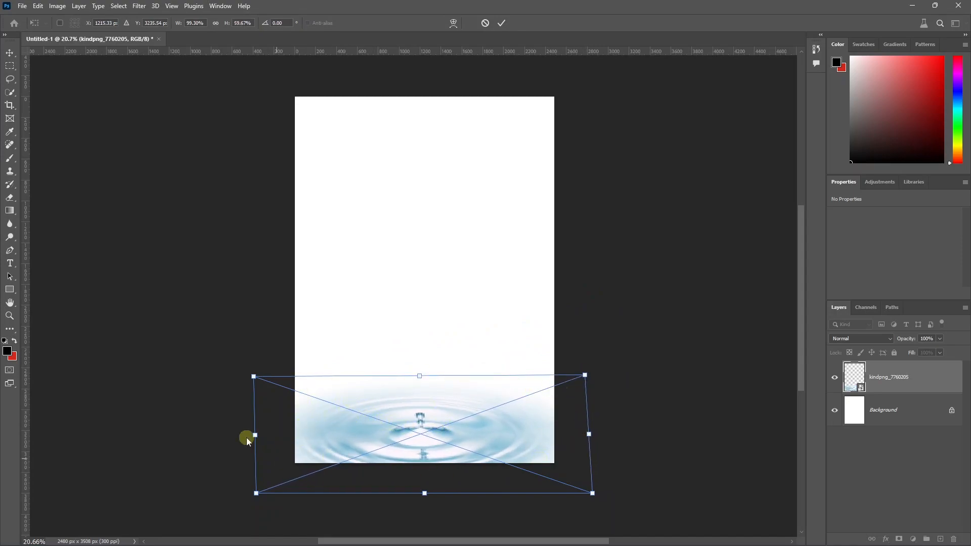
pyautogui.press('Return')
pyautogui.moveTo(432, 427)
pyautogui.mouseDown()
pyautogui.moveTo(435, 406)
pyautogui.moveTo(434, 416)
pyautogui.mouseUp()
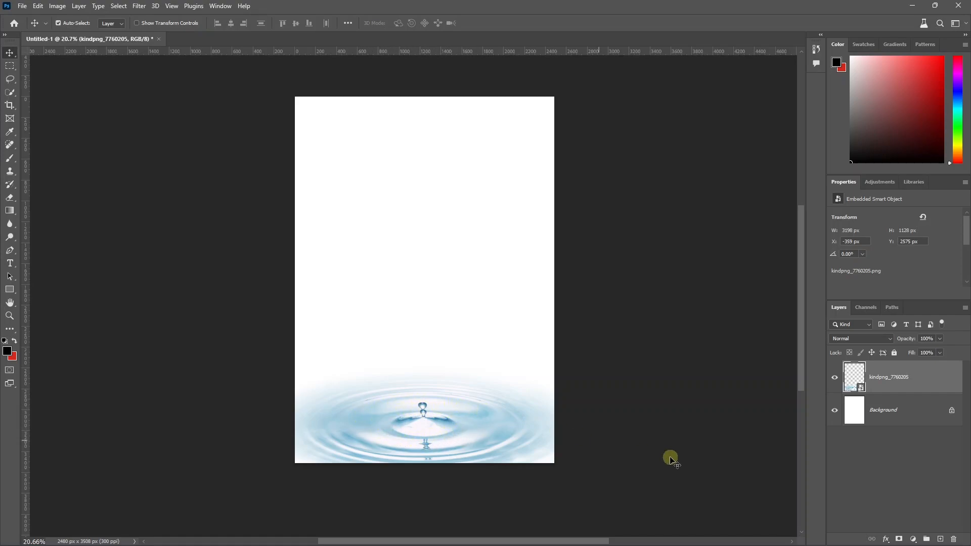
# Add a Hue/Saturation adjustment layer above the water ripple and clip it to the ripple layer.
pyautogui.click(913, 539)
pyautogui.click(903, 441)
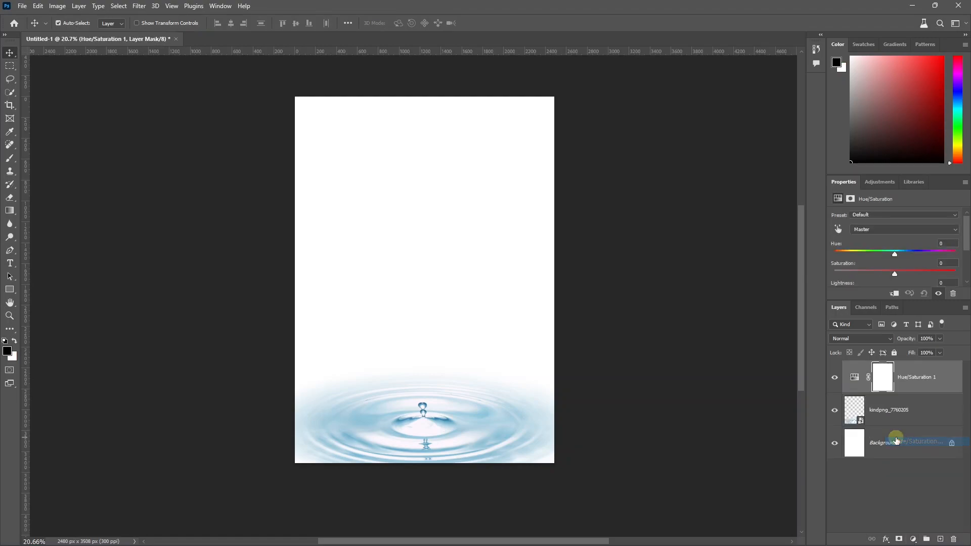
pyautogui.rightClick(908, 382)
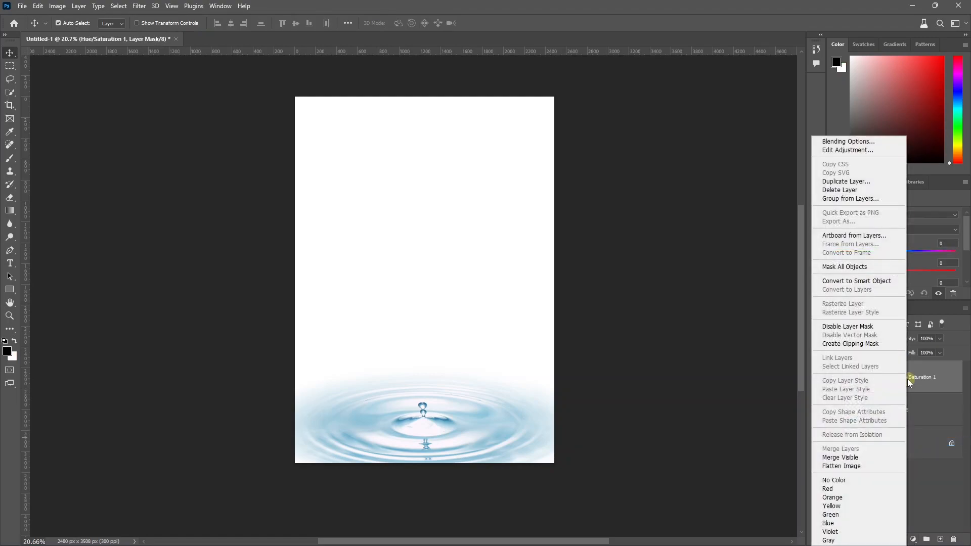
pyautogui.click(849, 344)
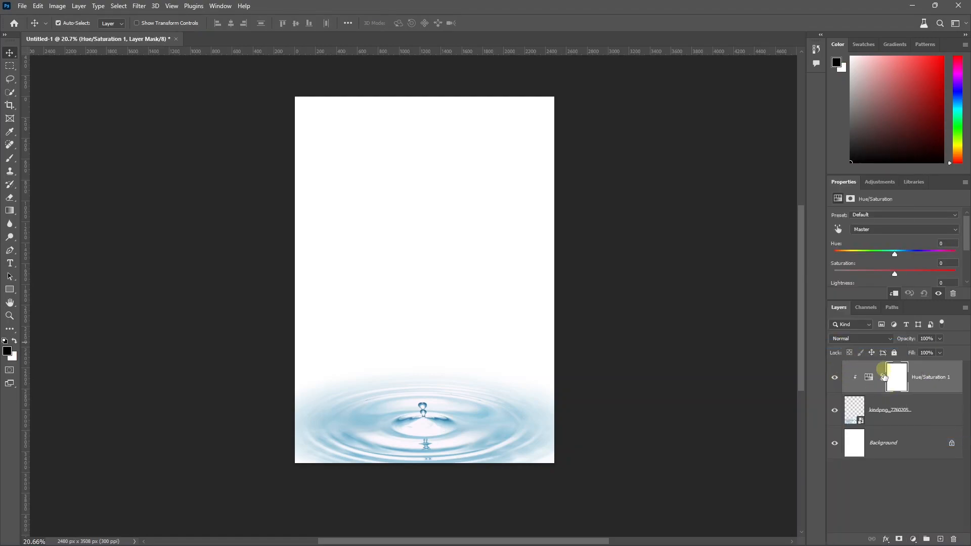
# Colorize the ripple red with Hue 0, Saturation 66 and Lightness -17.
pyautogui.scroll(-3, 892, 274)
pyautogui.click(893, 266)
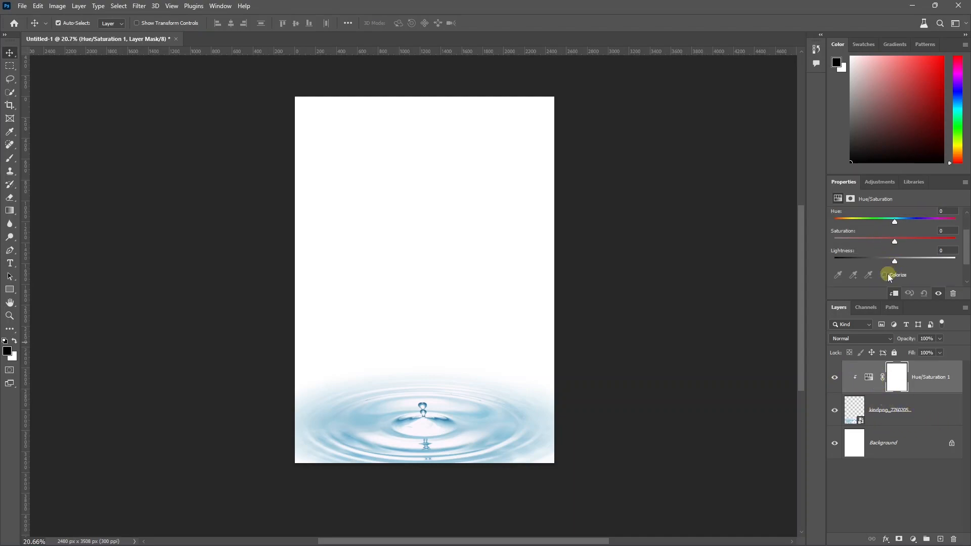
pyautogui.moveTo(866, 244); pyautogui.dragTo(900, 264)
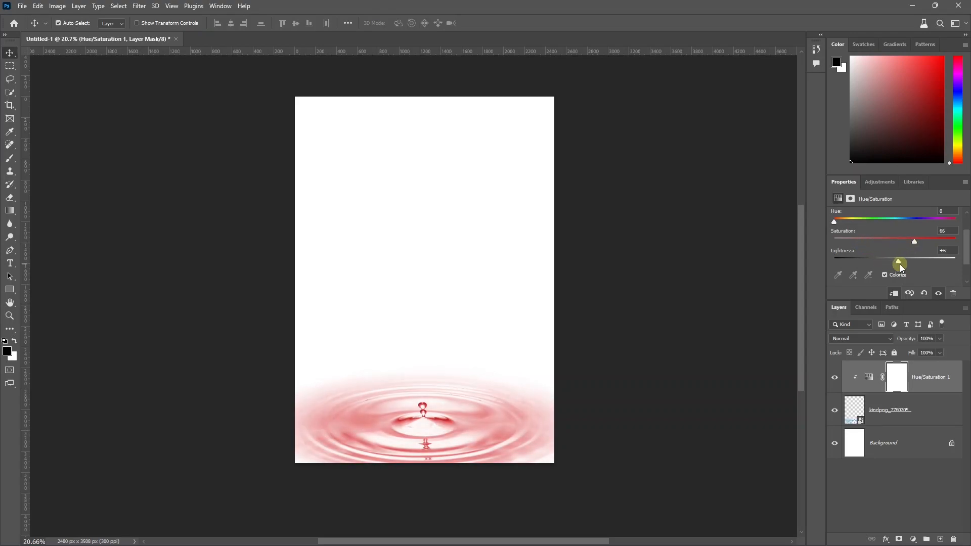
pyautogui.click(508, 474)
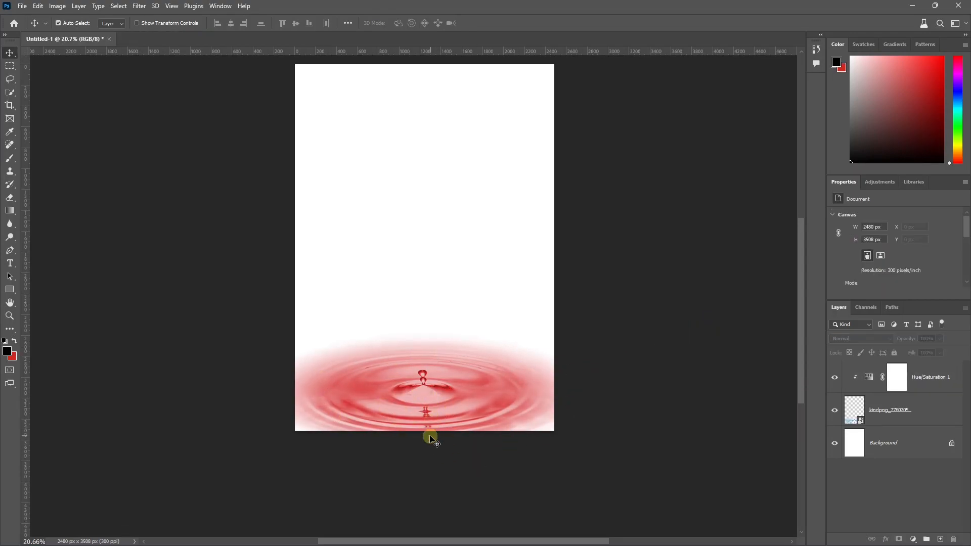
# Switch to Illustrator, copy the yellow juice splash from the opened EPS file, and return to the Photoshop poster.
pyautogui.scroll(4, 429, 434)
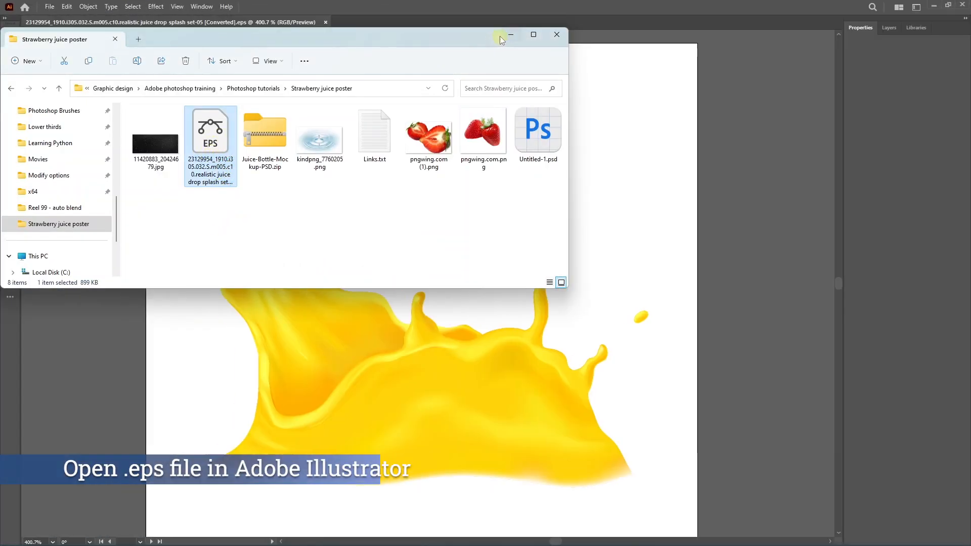
pyautogui.scroll(-3, 462, 299)
pyautogui.click(448, 352)
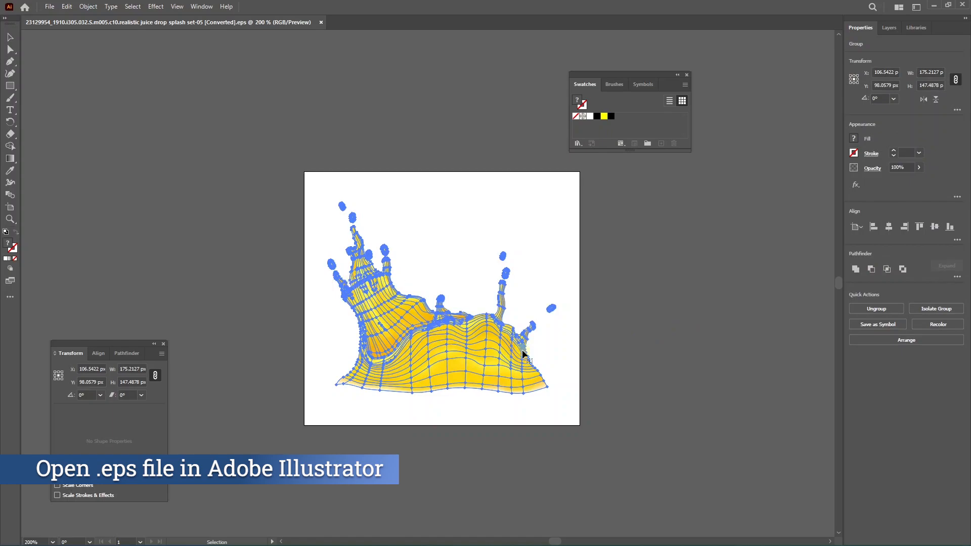
pyautogui.press('a')
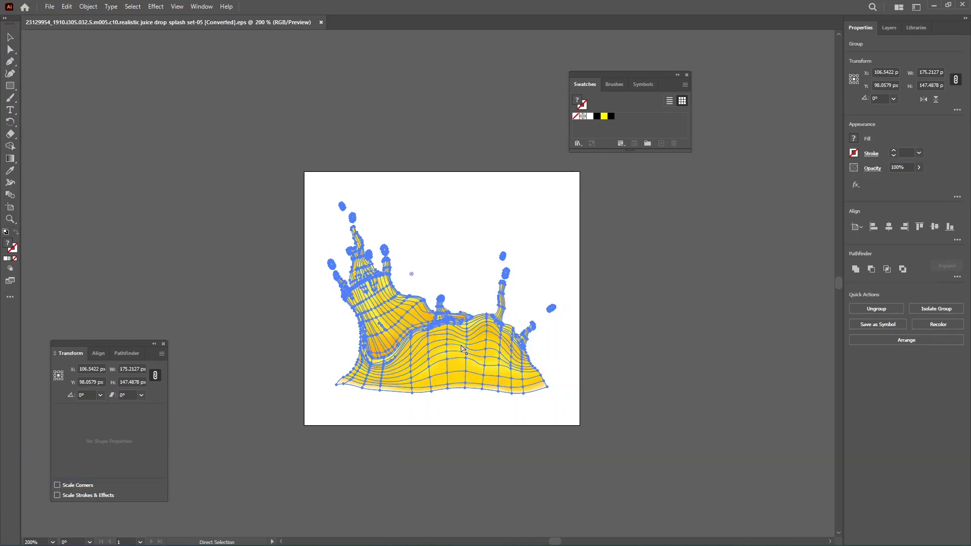
pyautogui.hotkey('alt', 'Tab')
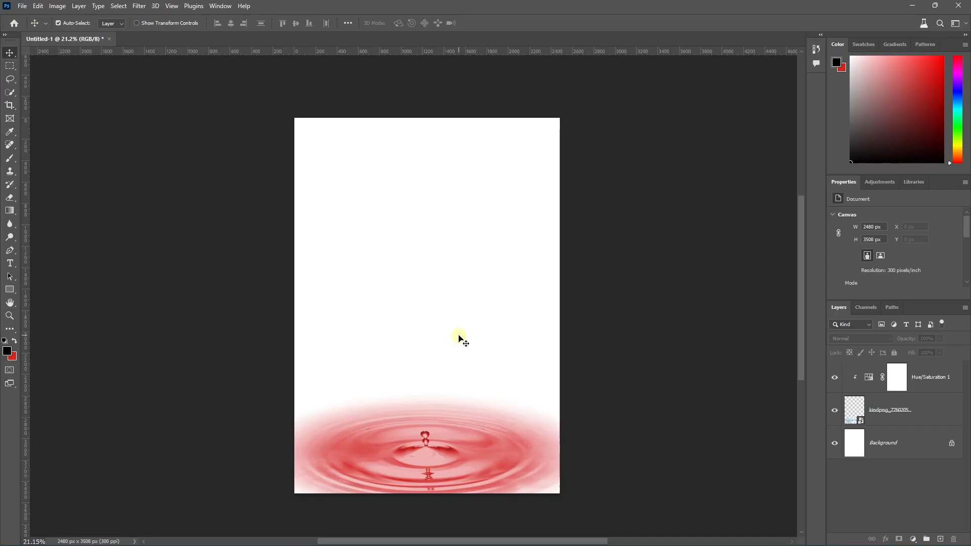
# Paste the splash as a Smart Object about 1275 x 1073 px and position it over the centre of the red ripple.
pyautogui.hotkey('ctrl', 'v')
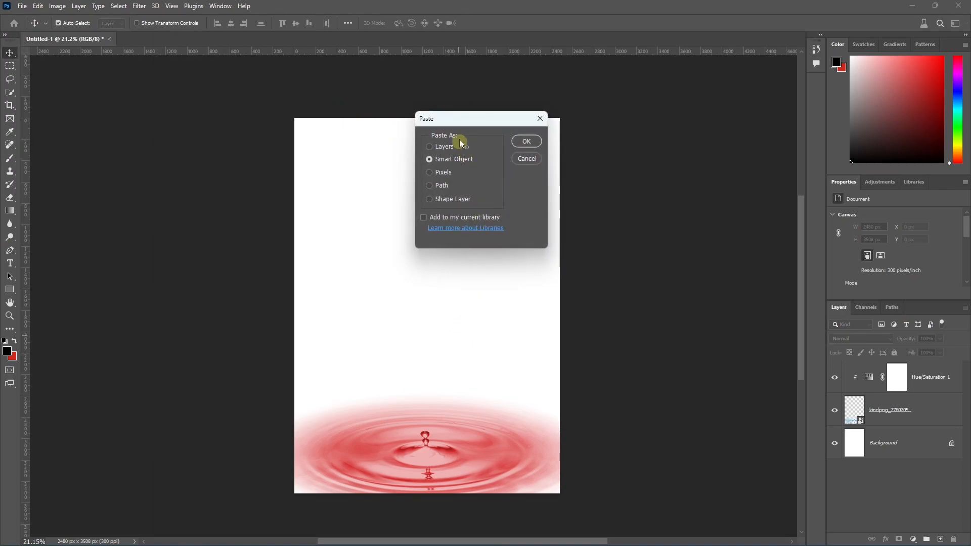
pyautogui.click(528, 142)
pyautogui.moveTo(427, 274); pyautogui.dragTo(436, 223)
pyautogui.moveTo(438, 277); pyautogui.dragTo(445, 441)
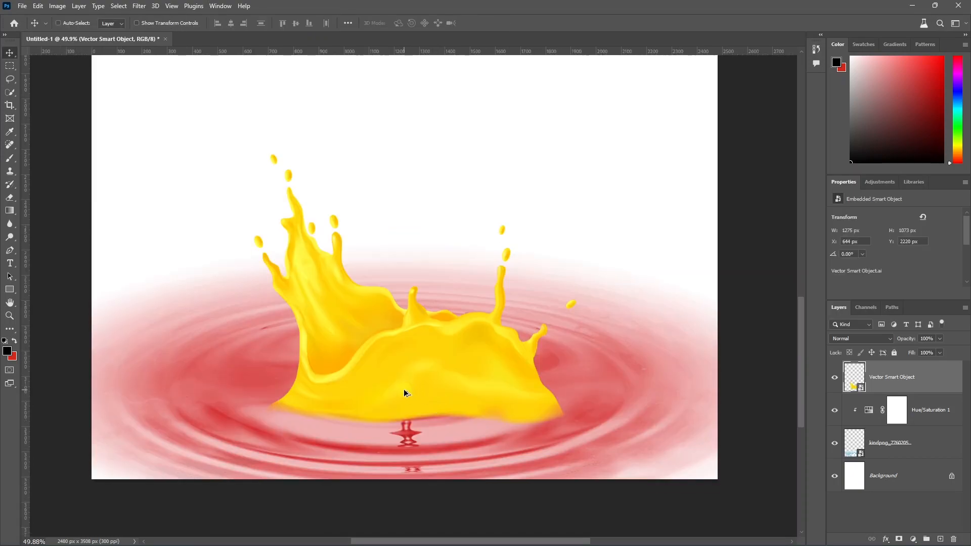
pyautogui.scroll(-3, 404, 390)
pyautogui.moveTo(419, 389); pyautogui.dragTo(416, 387)
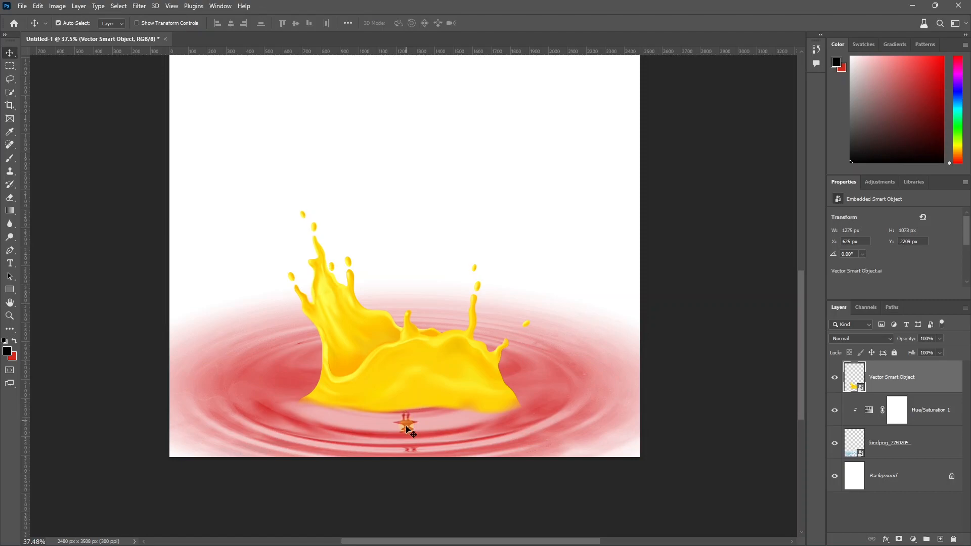
pyautogui.moveTo(415, 383); pyautogui.dragTo(411, 385)
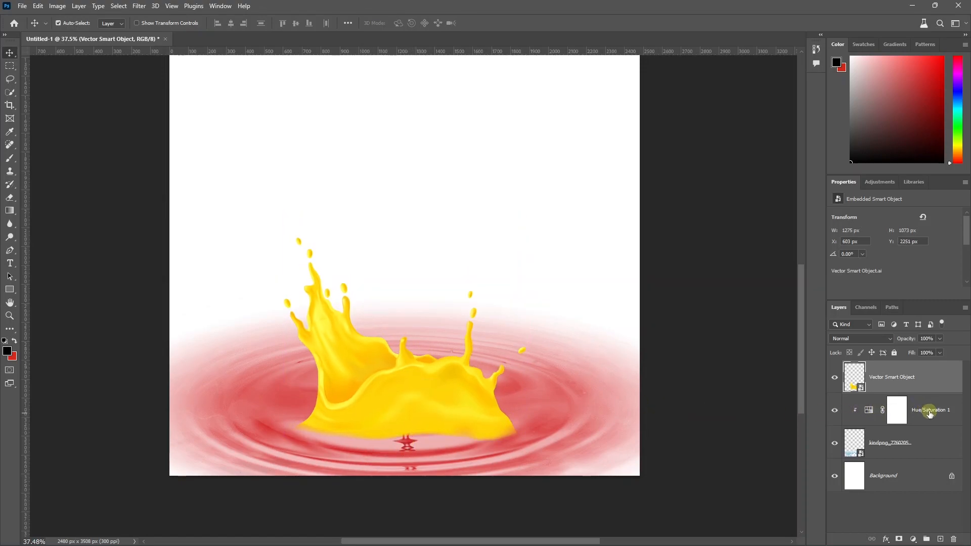
# Duplicate the Hue/Saturation 1 layer above the juice splash and clip the copy to the splash layer.
pyautogui.click(918, 411)
pyautogui.moveTo(918, 414); pyautogui.dragTo(902, 367)
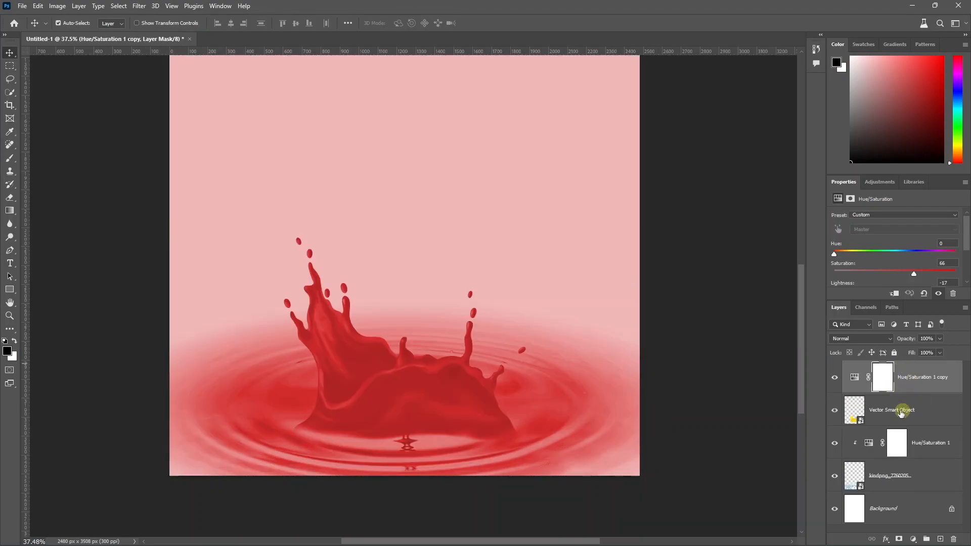
pyautogui.rightClick(913, 380)
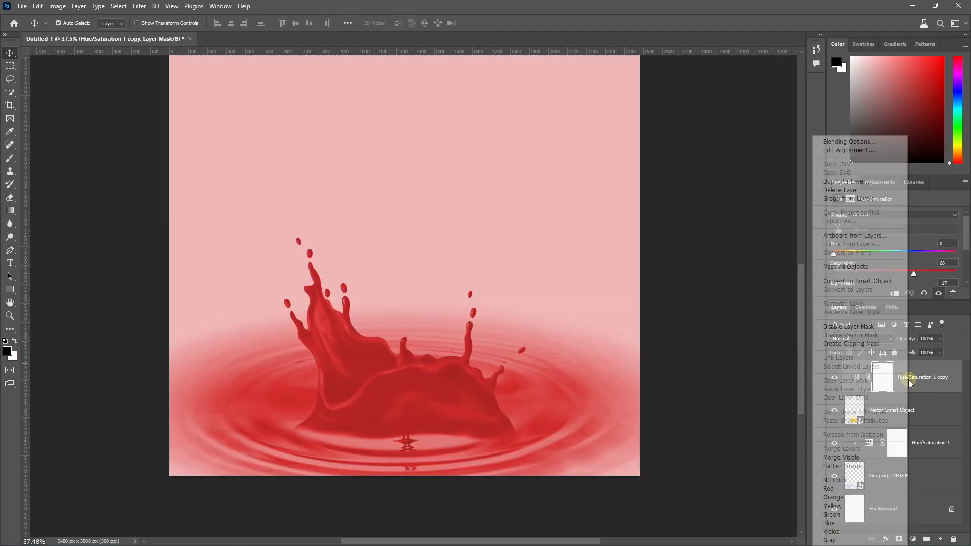
pyautogui.click(860, 340)
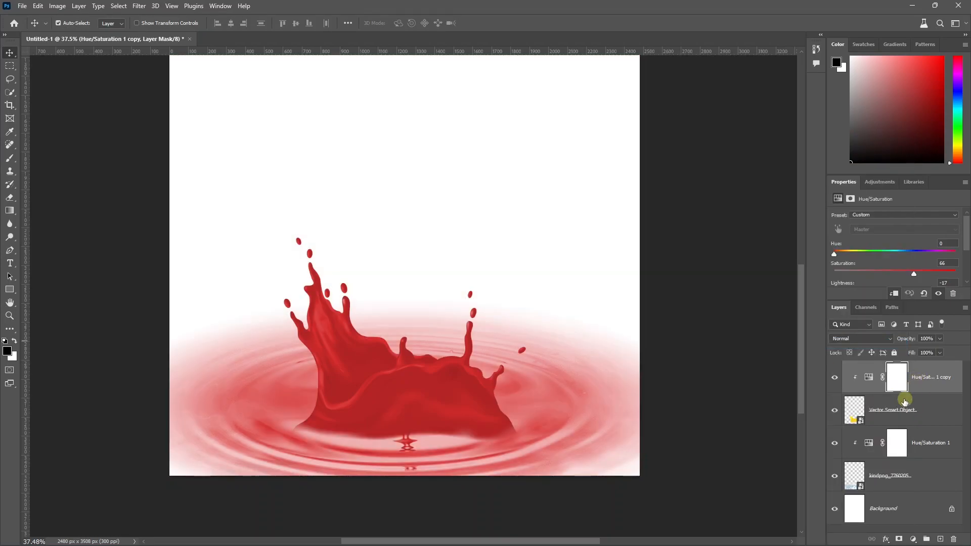
# Raise the lightness of the Hue/Saturation adjustment clipped to the juice splash.
pyautogui.click(868, 379)
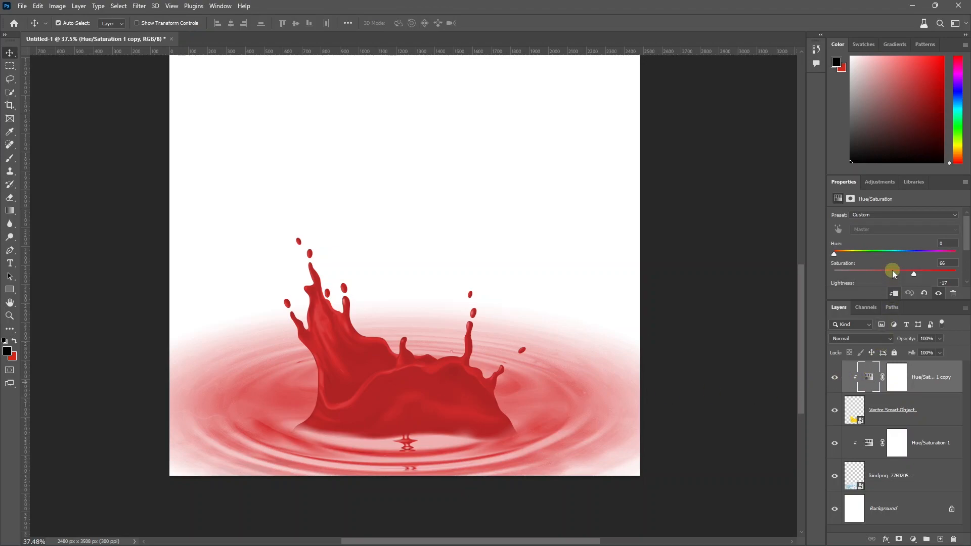
pyautogui.scroll(-2, 893, 273)
pyautogui.moveTo(887, 272)
pyautogui.mouseDown()
pyautogui.moveTo(906, 272)
pyautogui.moveTo(887, 268)
pyautogui.moveTo(900, 268)
pyautogui.mouseUp()
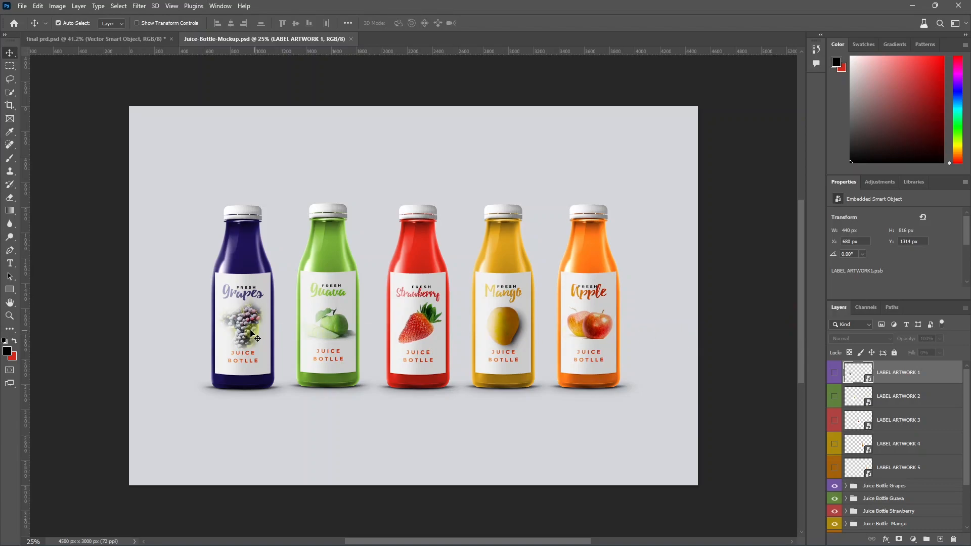
# Delete the shadow beneath the strawberry bottle in Juice-Bottle-Mockup.psd.
pyautogui.click(420, 307)
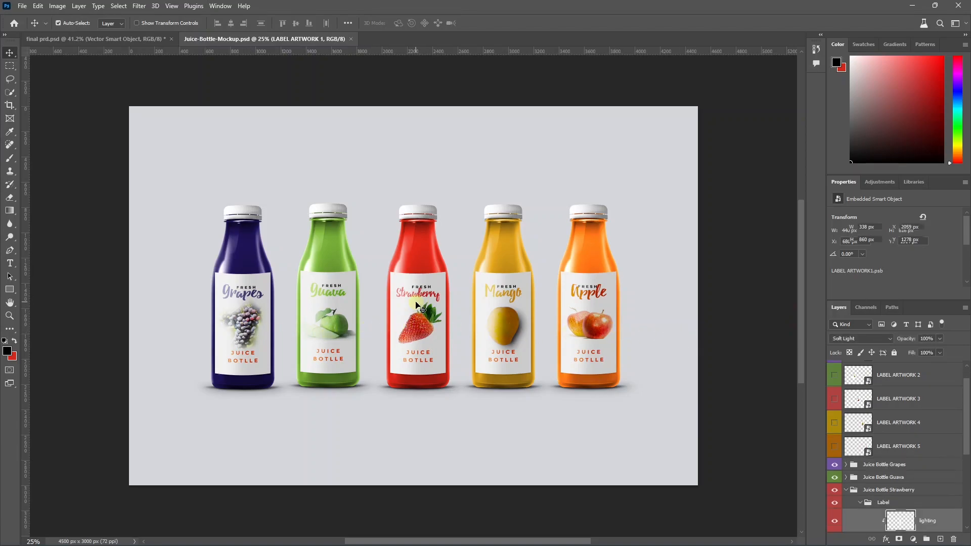
pyautogui.moveTo(387, 391); pyautogui.dragTo(394, 416)
pyautogui.press('Delete')
# Find the Juice Bottle Strawberry group in the layer stack, collapse it and select the whole group.
pyautogui.scroll(3, 893, 453)
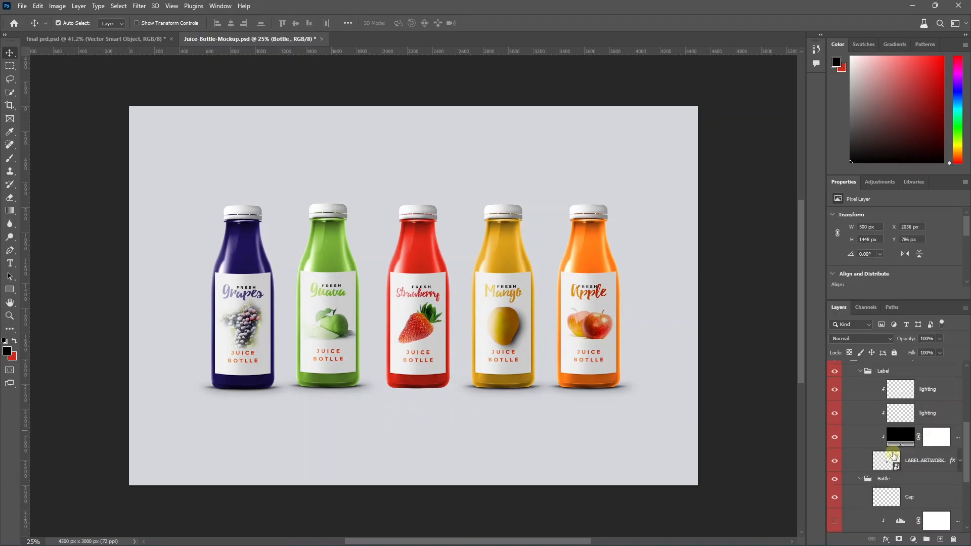
pyautogui.scroll(-4, 894, 454)
pyautogui.scroll(5, 903, 488)
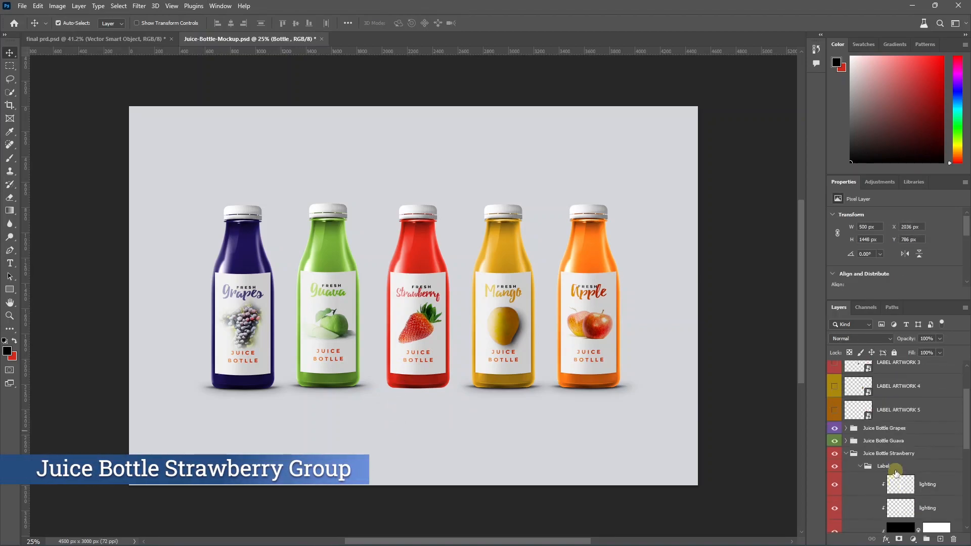
pyautogui.click(847, 455)
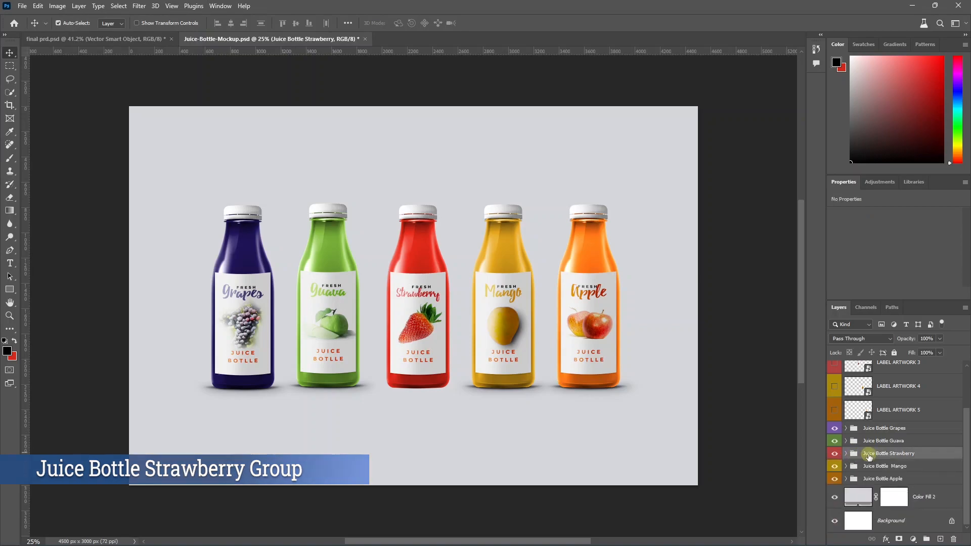
# Convert the Juice Bottle Strawberry group to a smart object and bring it into final prd.psd above the splash.
pyautogui.rightClick(876, 452)
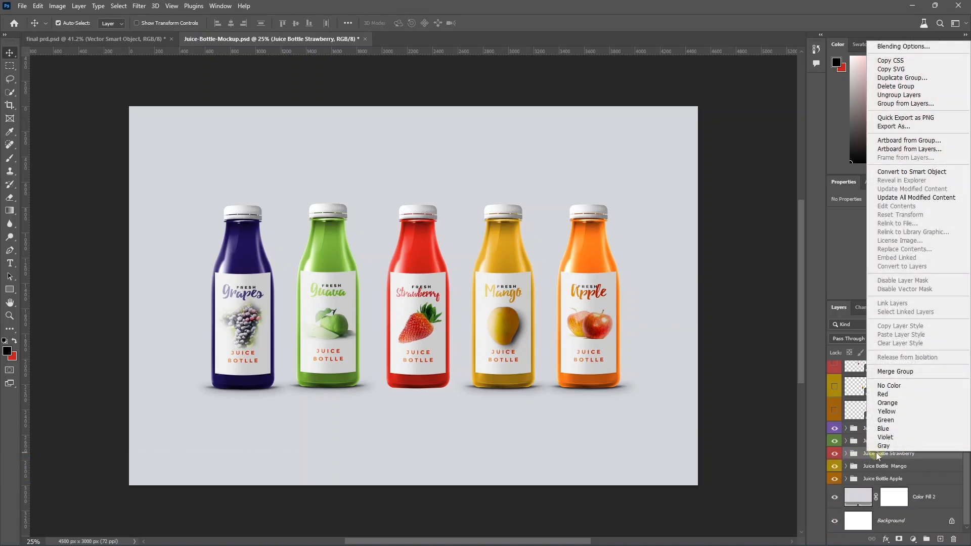
pyautogui.click(909, 172)
pyautogui.moveTo(420, 322); pyautogui.dragTo(514, 374)
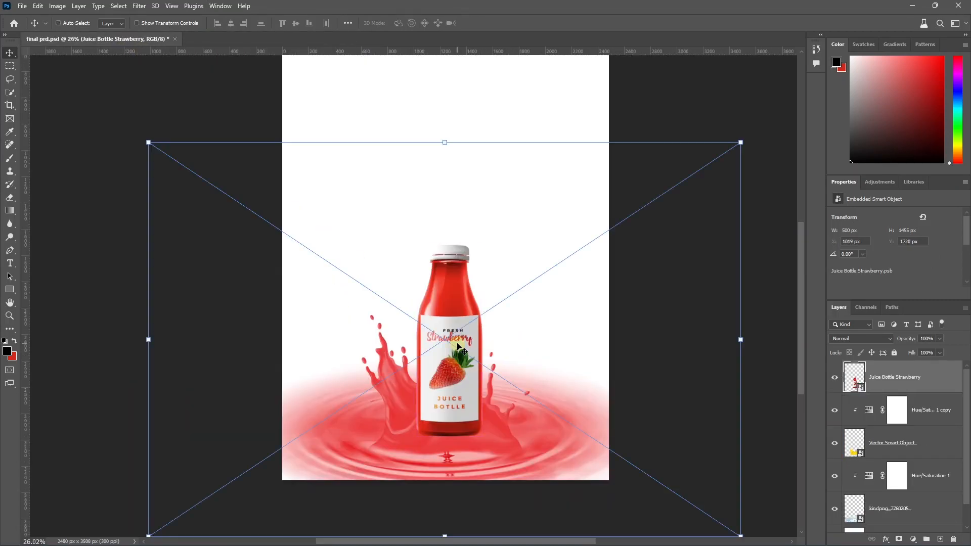
# Enlarge the bottle to about 645 by 1876 px and move it up and to the right, clear of the splash.
pyautogui.hotkey('ctrl', 't')
pyautogui.moveTo(445, 139); pyautogui.dragTo(477, 71)
pyautogui.hotkey('ctrl', '-')
pyautogui.hotkey('ctrl', '-')
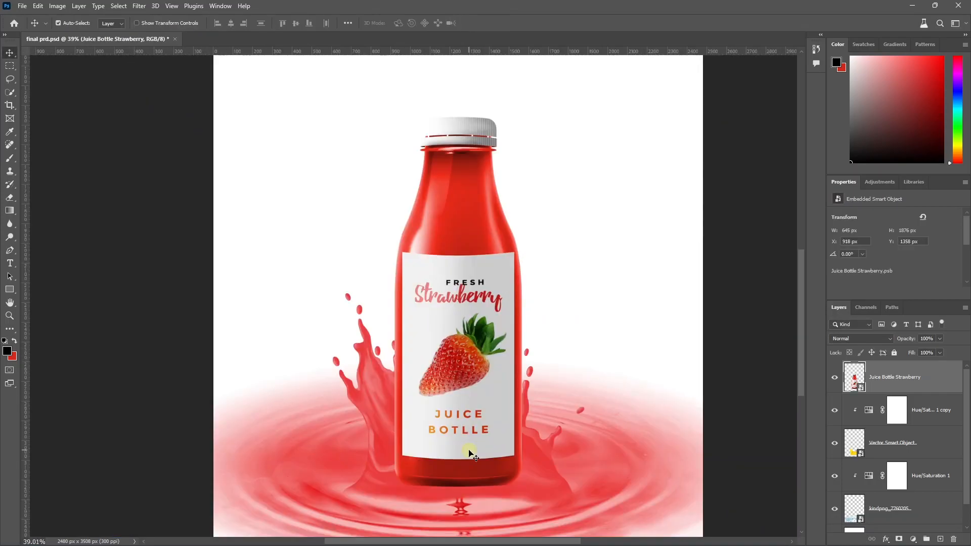
pyautogui.moveTo(469, 451); pyautogui.dragTo(531, 263)
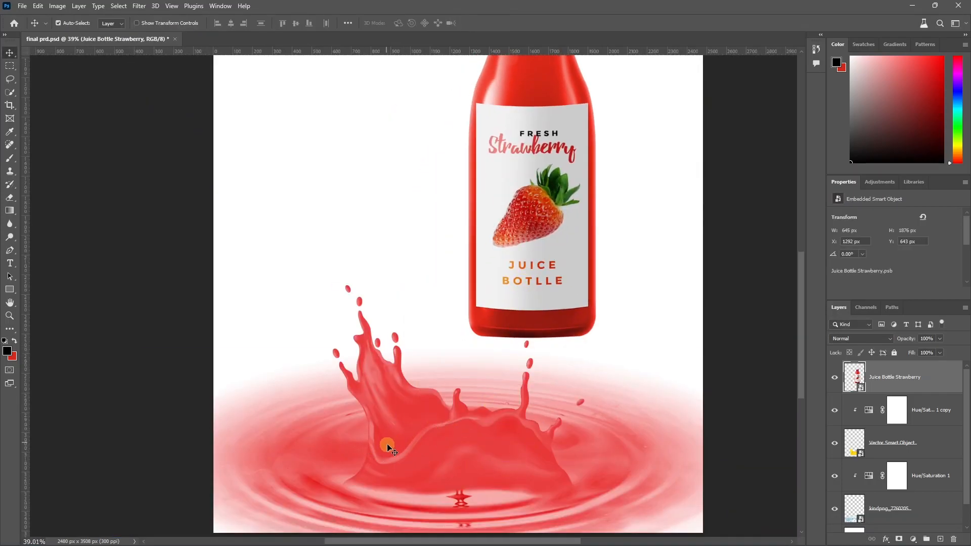
# Trace the front part of the juice splash with a closed Pen path and turn it into a selection.
pyautogui.scroll(-3, 448, 414)
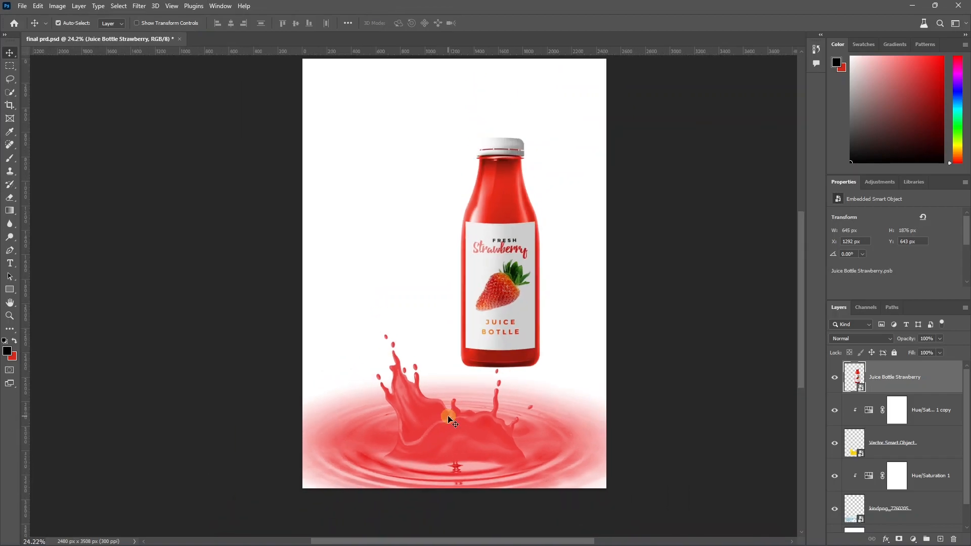
pyautogui.scroll(4, 411, 465)
pyautogui.press('ctrl')
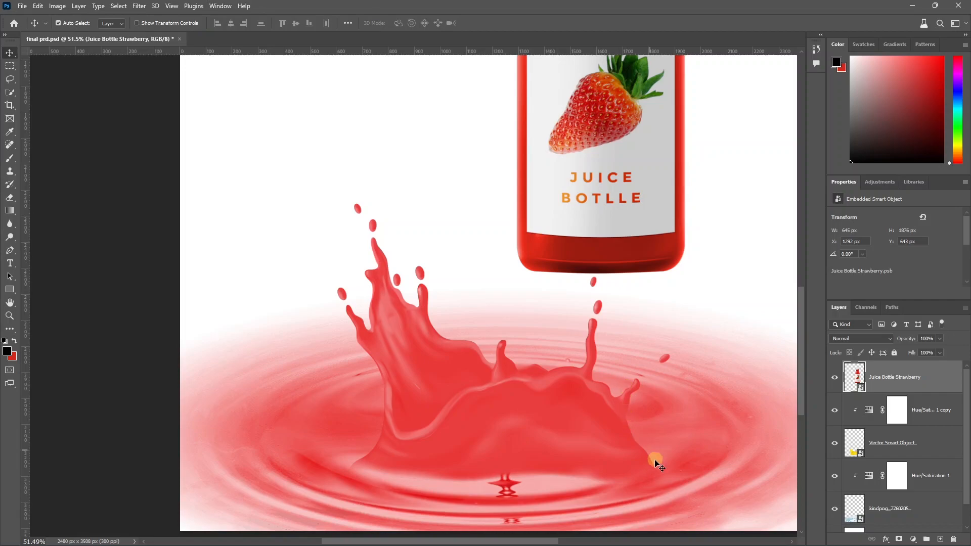
pyautogui.press('p')
pyautogui.scroll(1, 391, 470)
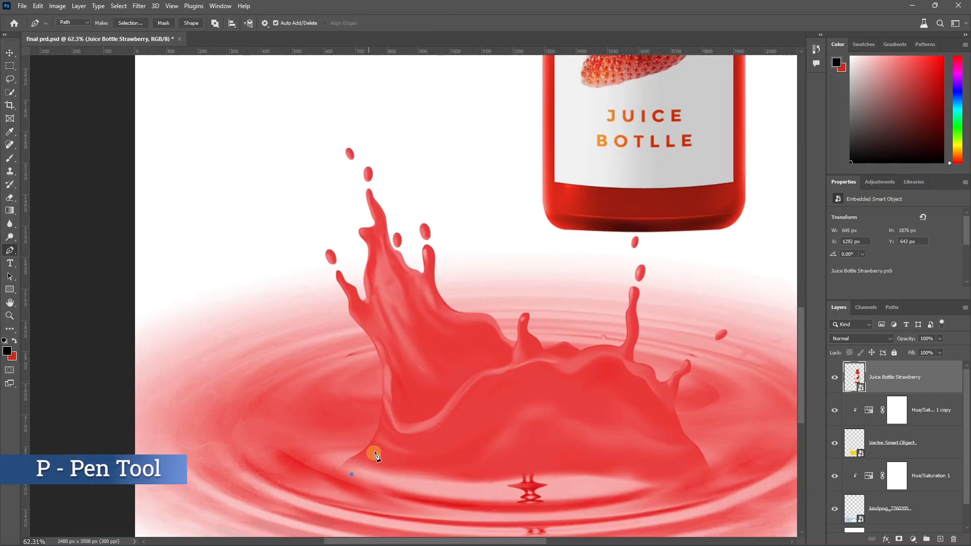
pyautogui.click(360, 477)
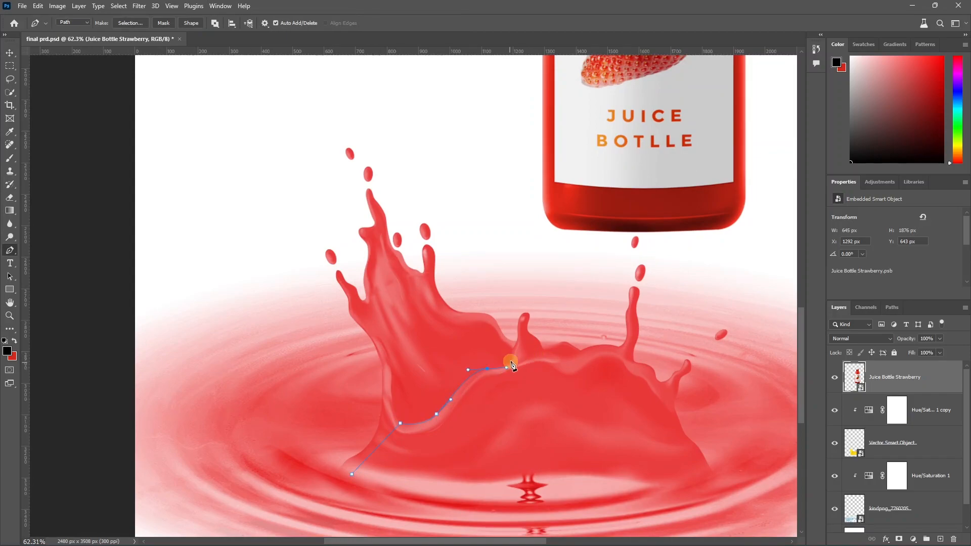
pyautogui.click(563, 348)
pyautogui.click(613, 348)
pyautogui.click(703, 390)
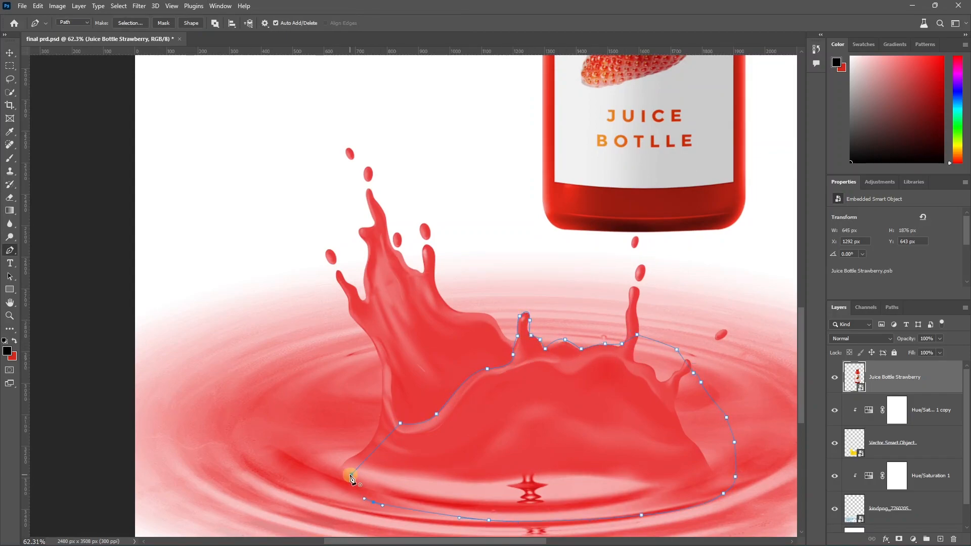
pyautogui.click(351, 474)
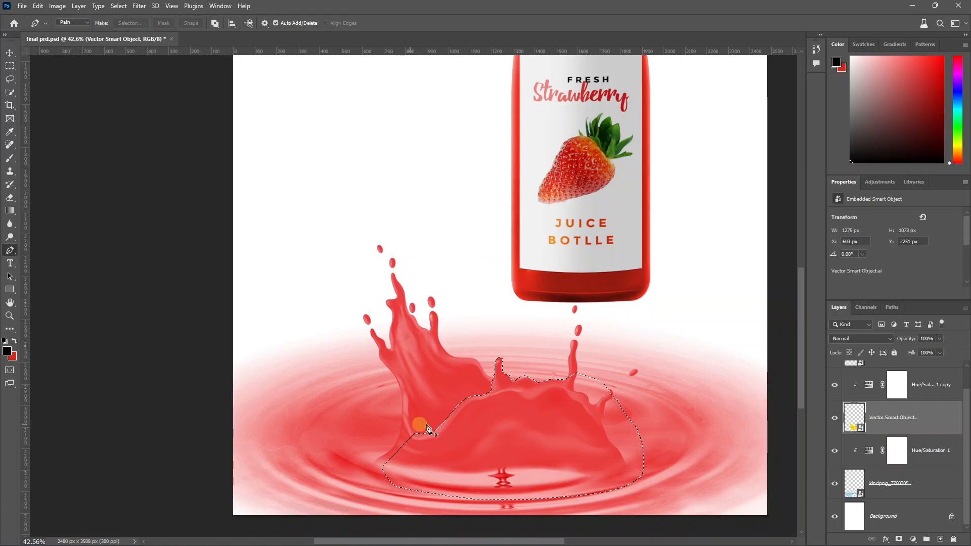
# Merge the splash with its clipped Hue/Saturation 1 copy and copy the selected front part to a new layer.
pyautogui.scroll(1, 890, 427)
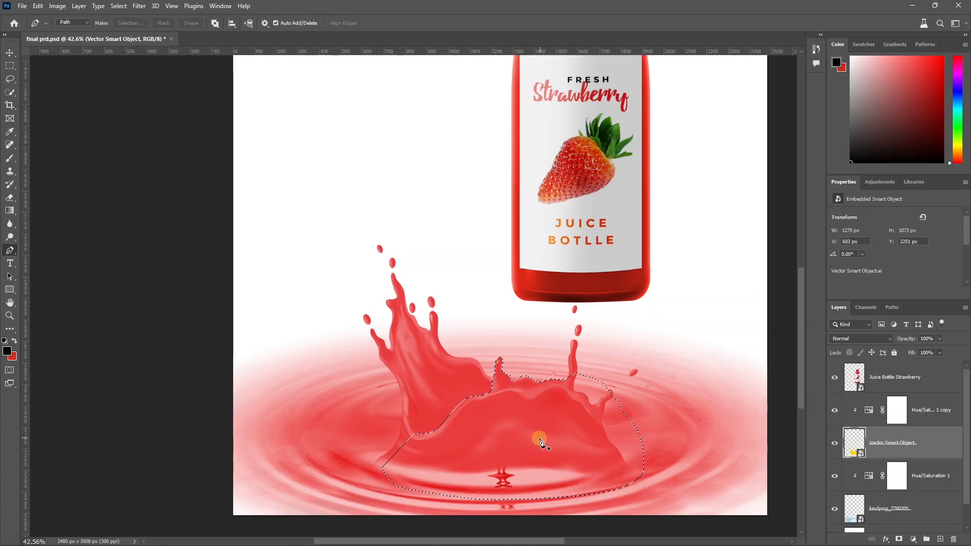
pyautogui.keyDown('ctrl'); pyautogui.click(923, 412); pyautogui.keyUp('ctrl')
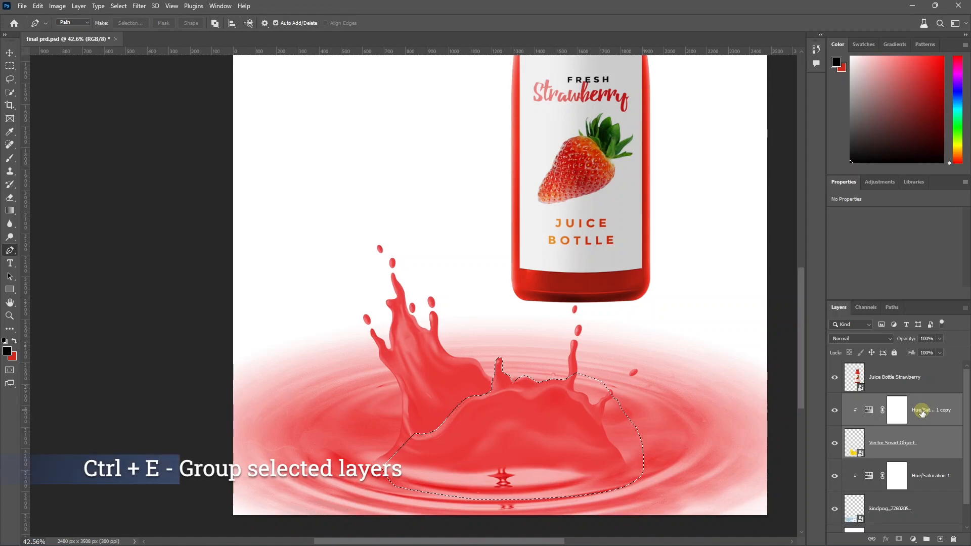
pyautogui.hotkey('ctrl', 'e')
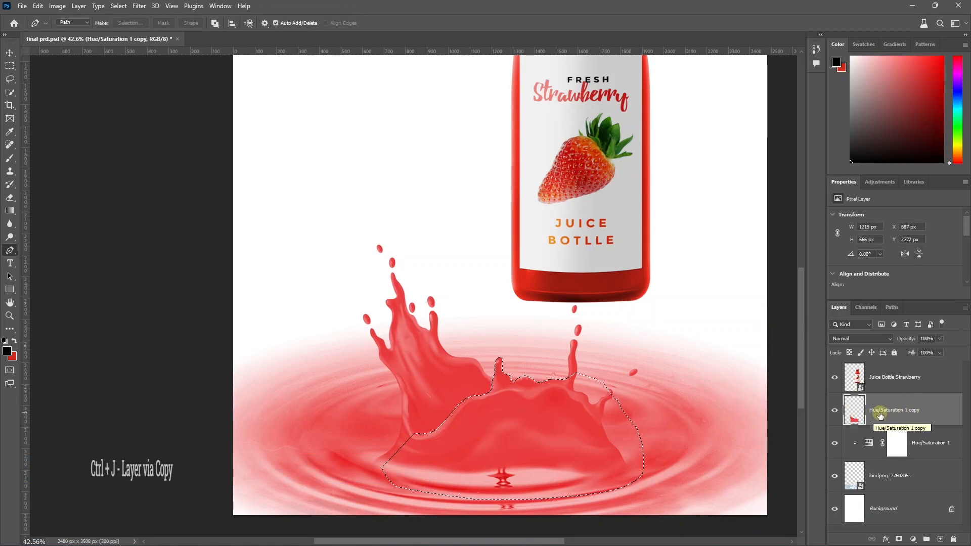
pyautogui.hotkey('ctrl', 'j')
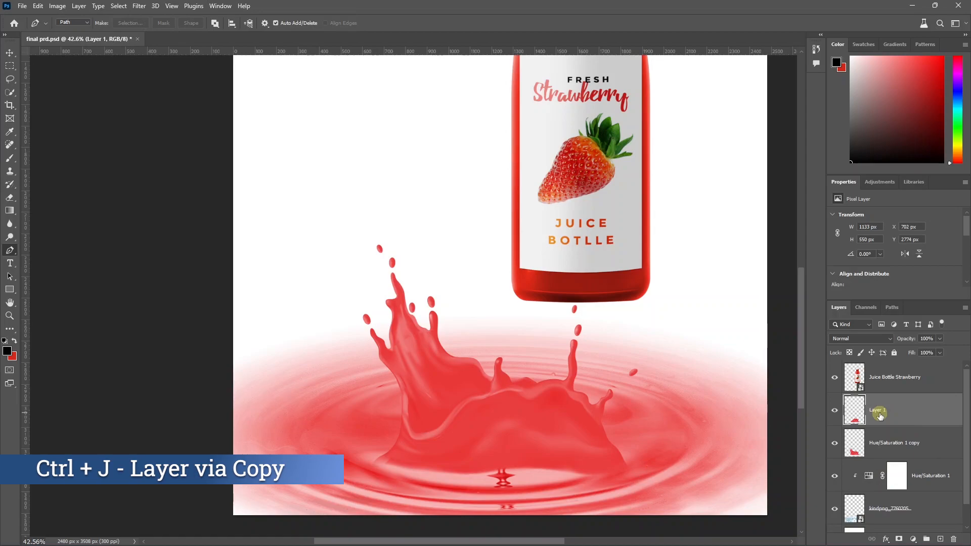
# Order the layers so the front splash copy covers the bottle, and lower the bottle into the splash.
pyautogui.moveTo(881, 414); pyautogui.dragTo(887, 361)
pyautogui.press('v')
pyautogui.moveTo(602, 228); pyautogui.dragTo(531, 382)
pyautogui.moveTo(548, 350); pyautogui.dragTo(525, 360)
pyautogui.scroll(-4, 524, 359)
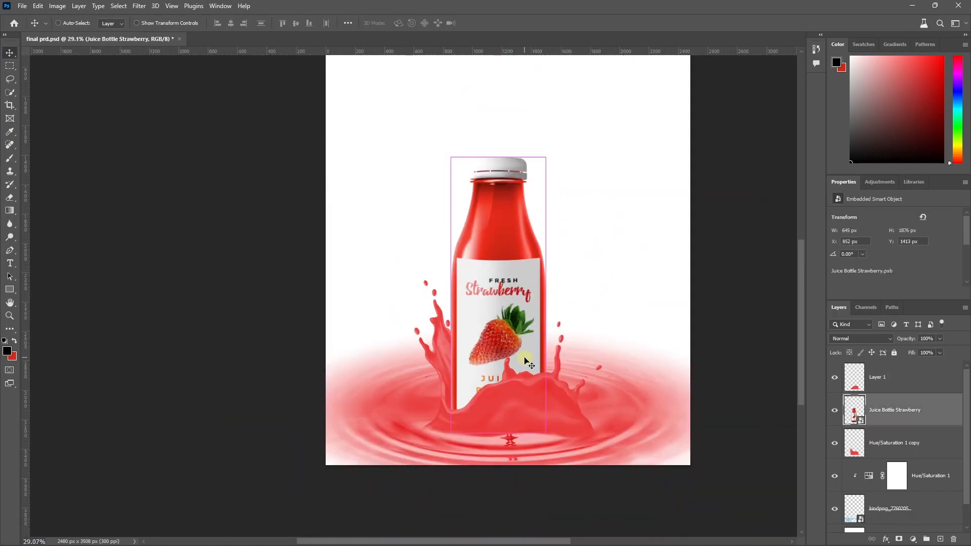
# Tilt the bottle slightly clockwise and nudge it into place within the splash.
pyautogui.hotkey('ctrl', 't')
pyautogui.scroll(-6, 537, 303)
pyautogui.moveTo(763, 148); pyautogui.dragTo(796, 180)
pyautogui.moveTo(598, 276); pyautogui.dragTo(594, 268)
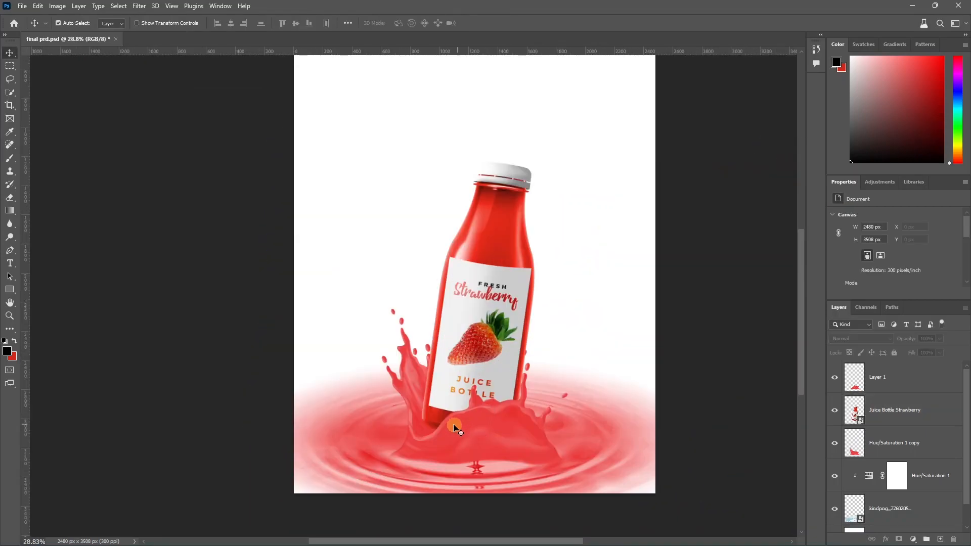
# Examine how the tilted bottle sits behind the front splash and within the whole poster.
pyautogui.scroll(5, 454, 427)
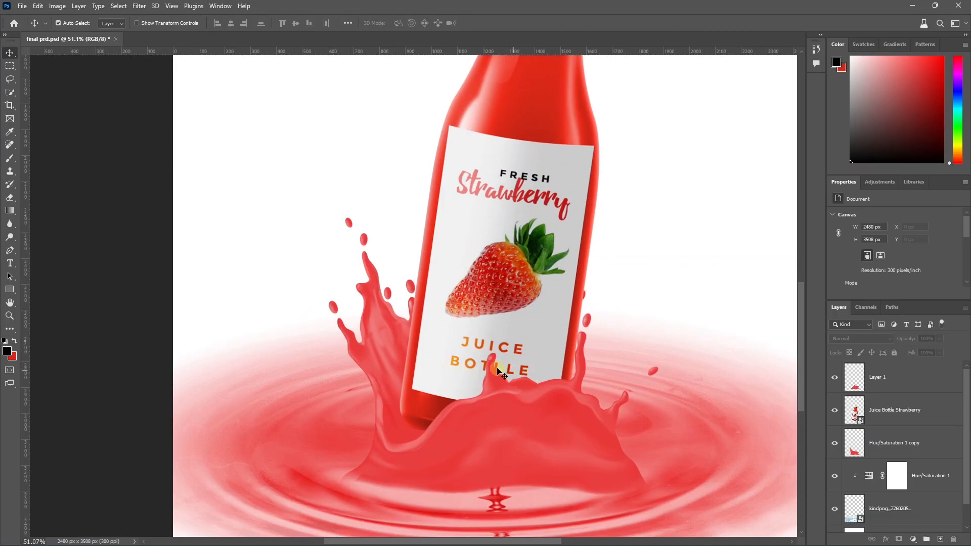
pyautogui.scroll(-2, 420, 415)
pyautogui.click(420, 415)
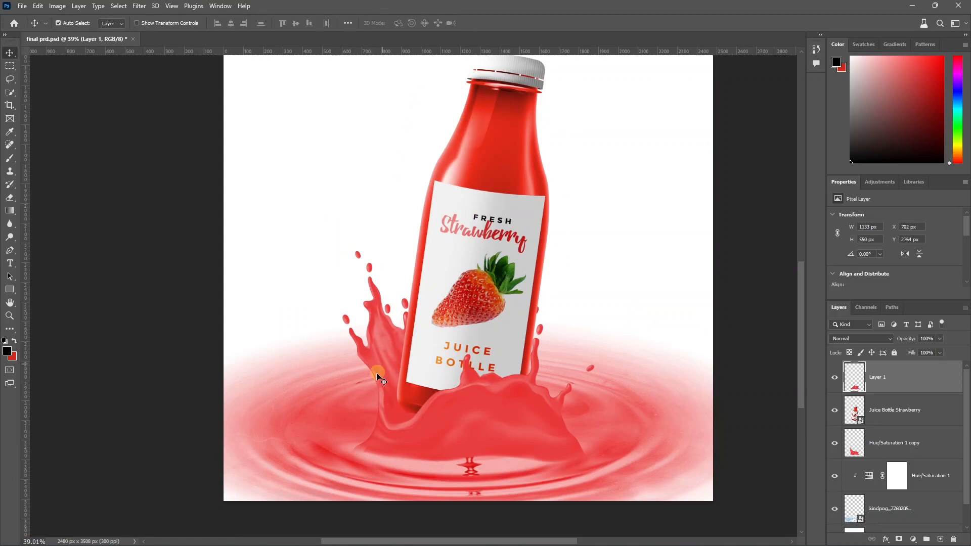
pyautogui.scroll(-2, 435, 429)
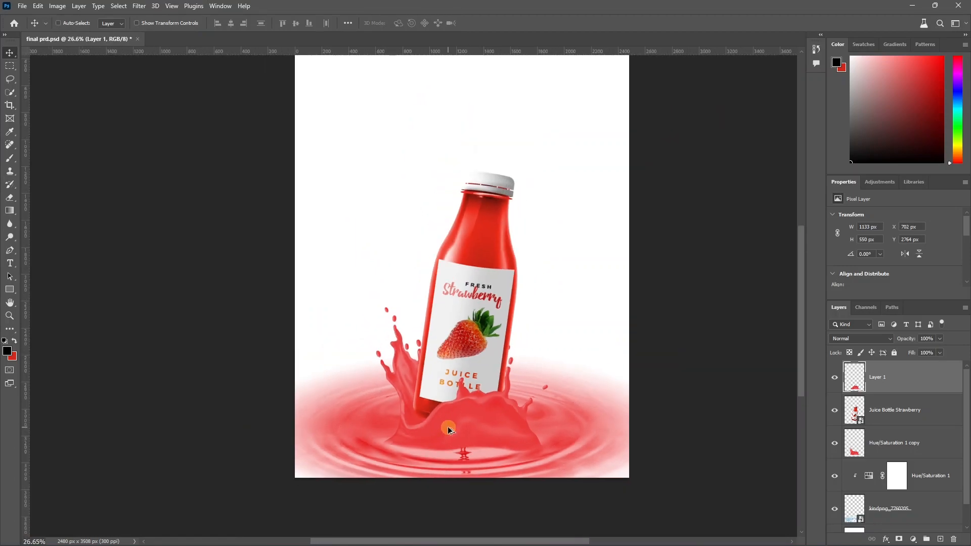
pyautogui.click(488, 389)
pyautogui.scroll(2, 570, 396)
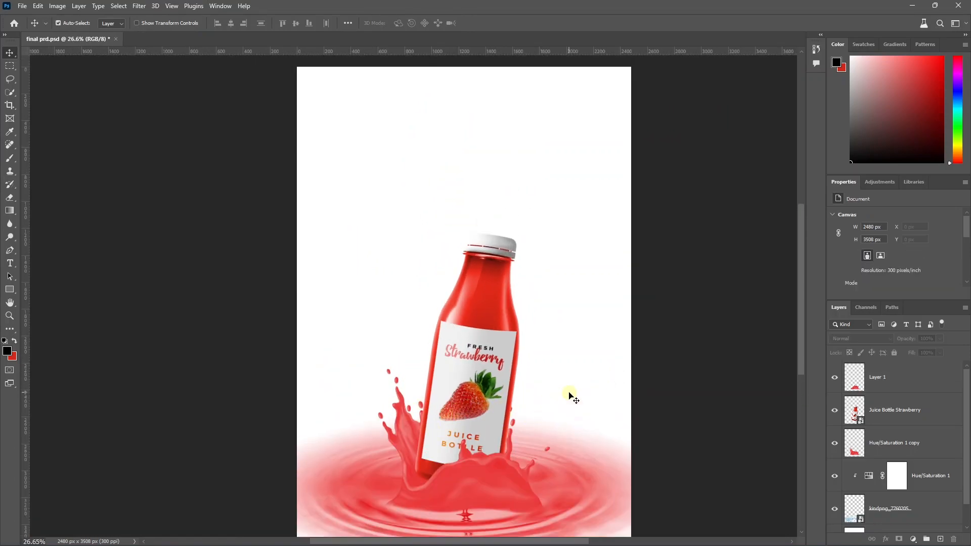
pyautogui.scroll(-1, 526, 386)
# Add a new layer above Layer 1 and choose the ist2_9899271-blue-water-splash.jpg brush from the Water Splash set.
pyautogui.click(921, 385)
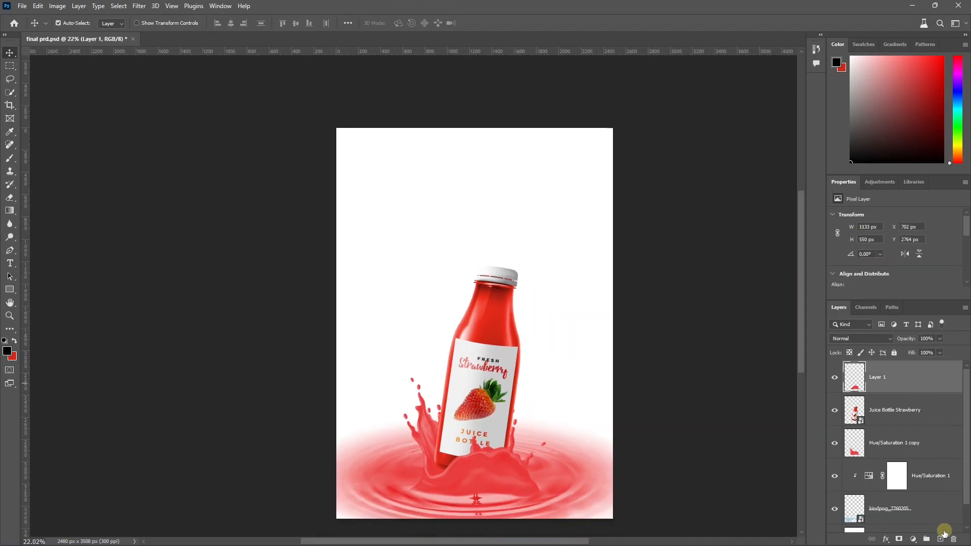
pyautogui.click(940, 539)
pyautogui.press('b')
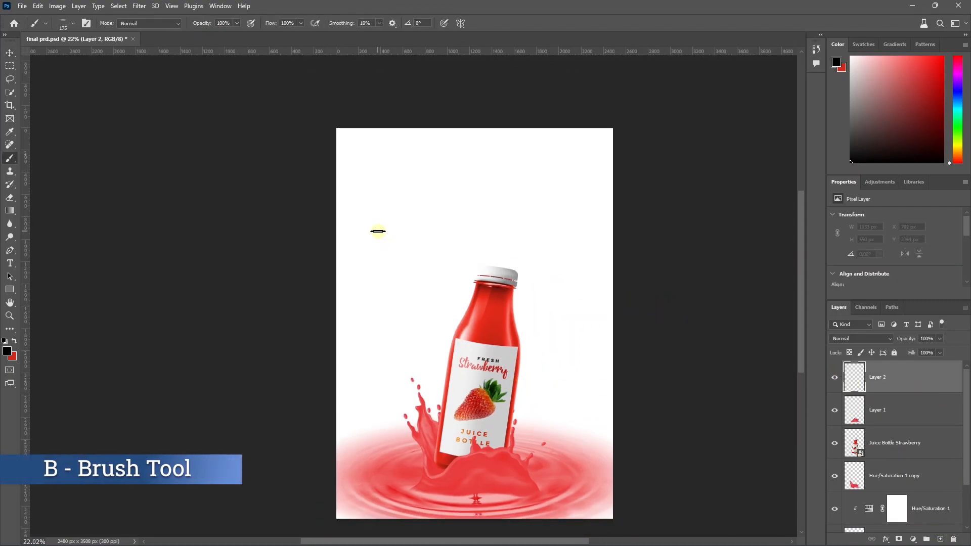
pyautogui.click(72, 23)
pyautogui.scroll(-5, 89, 179)
pyautogui.scroll(4, 90, 180)
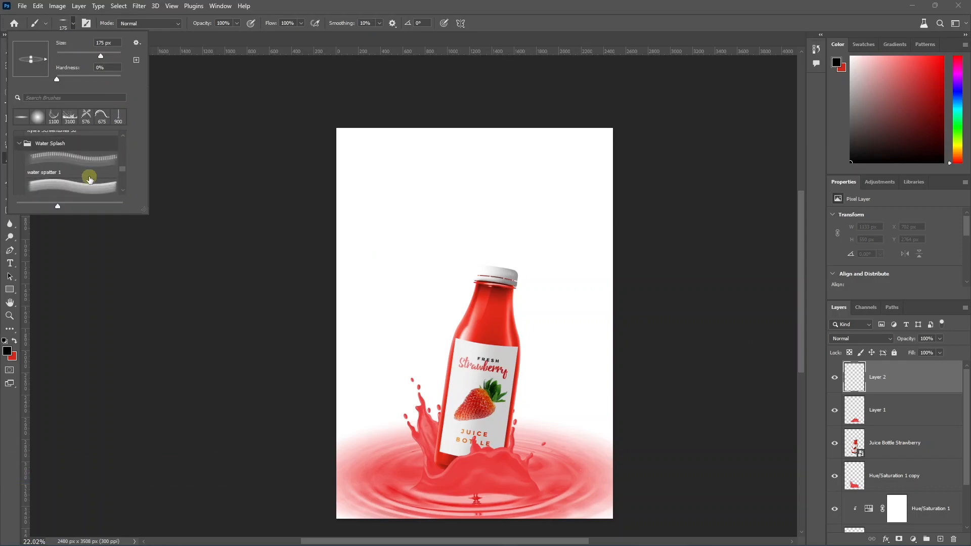
pyautogui.scroll(-2, 71, 172)
pyautogui.click(79, 181)
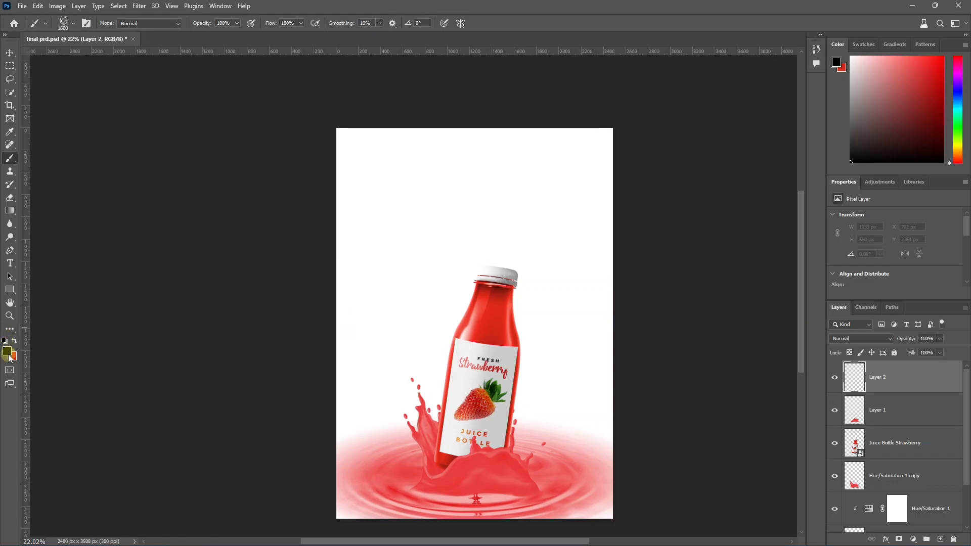
# Sample the juice splash's red as the foreground colour and set the splash brush size to 1000 px.
pyautogui.click(8, 354)
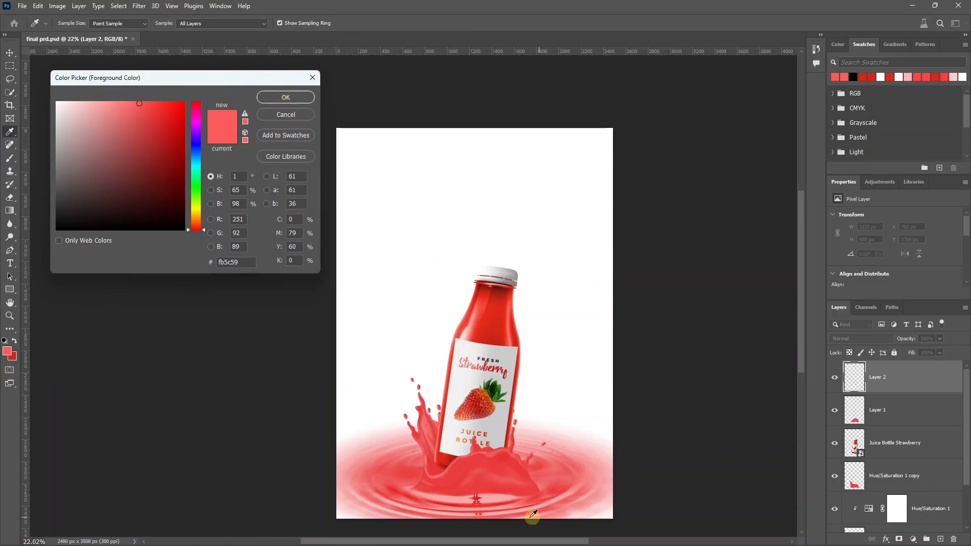
pyautogui.click(473, 465)
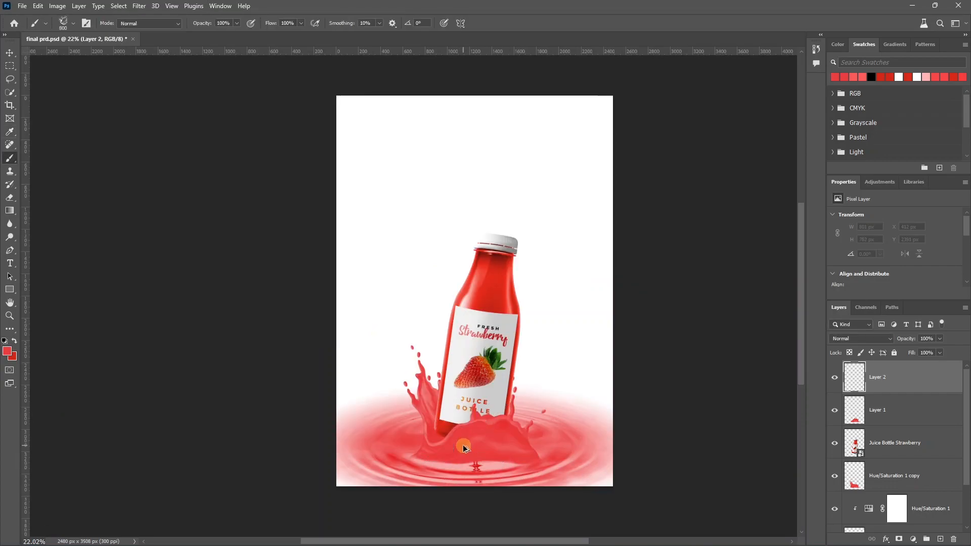
pyautogui.scroll(5, 463, 448)
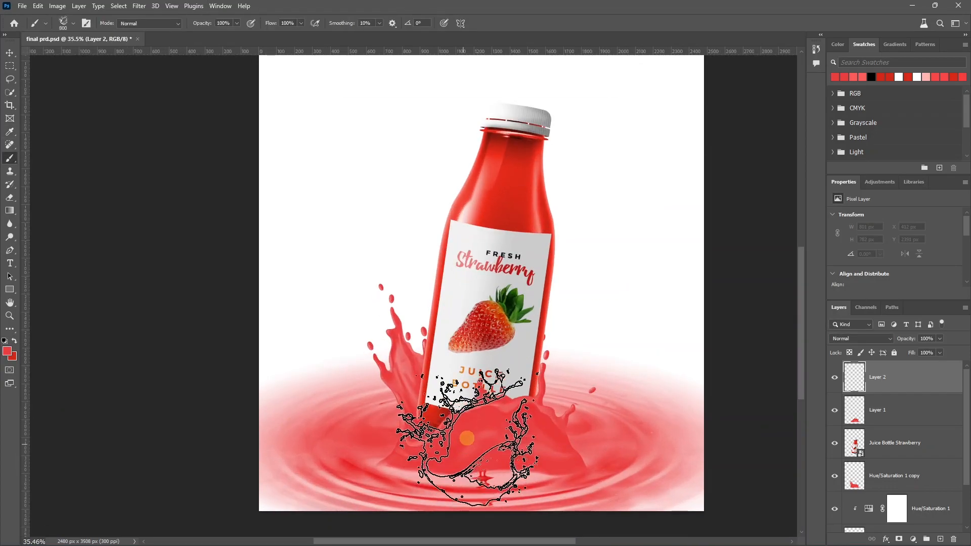
pyautogui.press(']')
pyautogui.press(']')
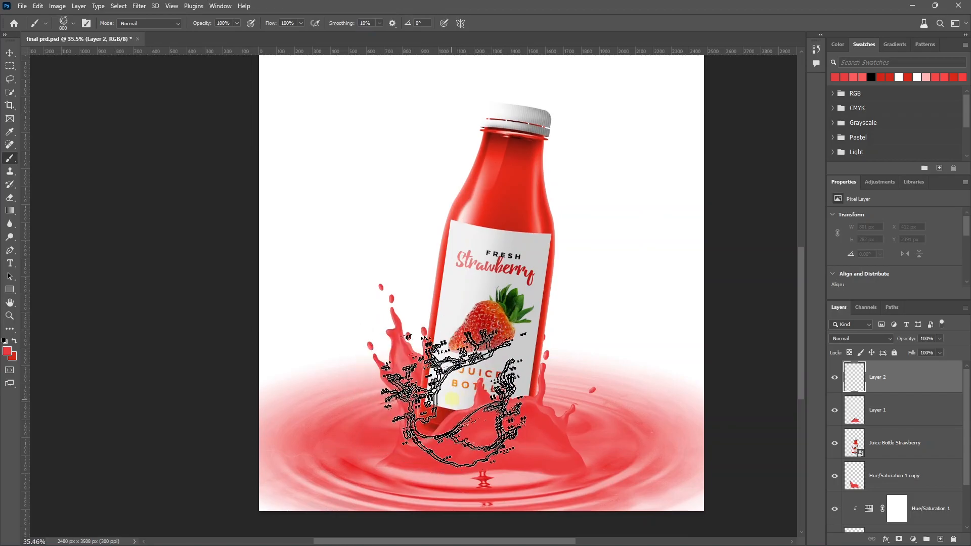
pyautogui.click(436, 395)
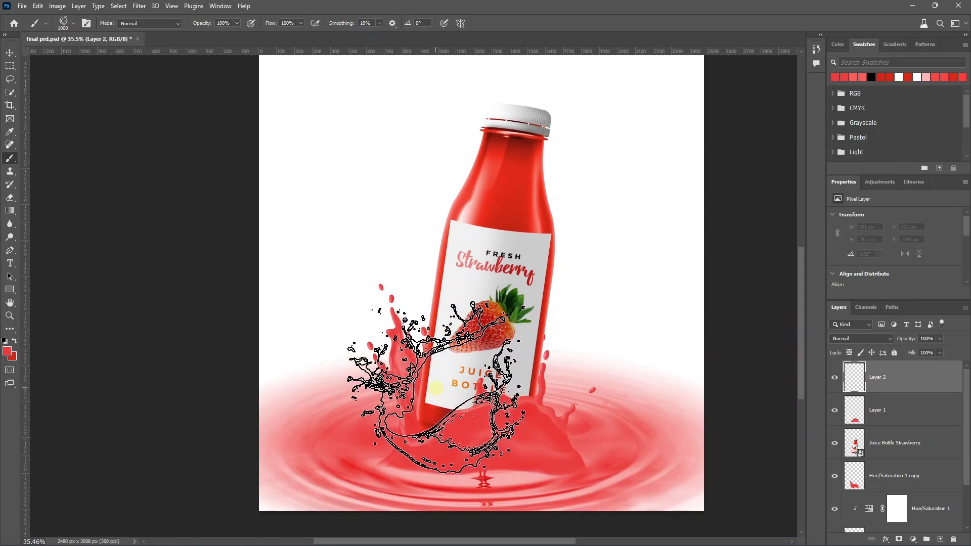
pyautogui.scroll(3, 534, 465)
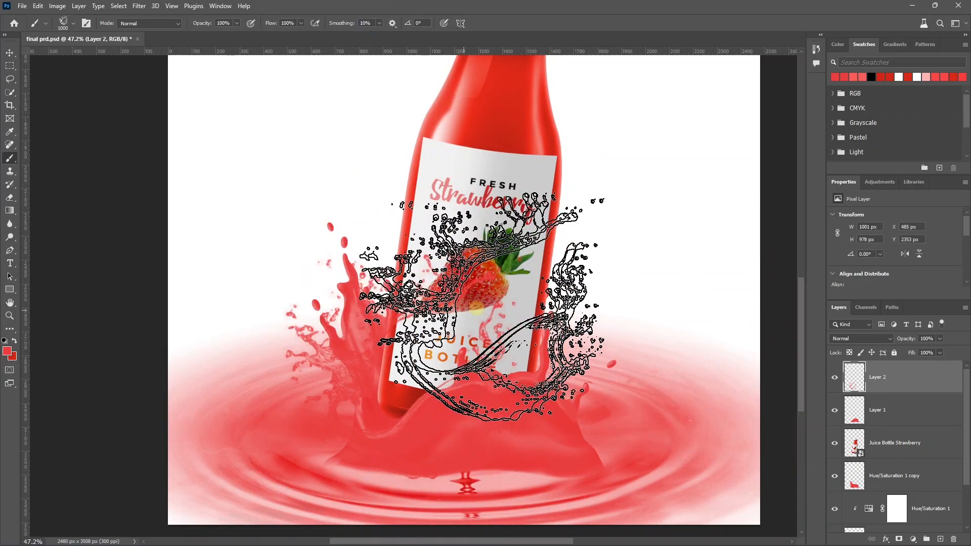
pyautogui.hotkey('ctrl', 'z')
# Stamp red brush splashes over the bottle's lower part, below it on the ripple and to its right on Layer 2.
pyautogui.click(424, 349)
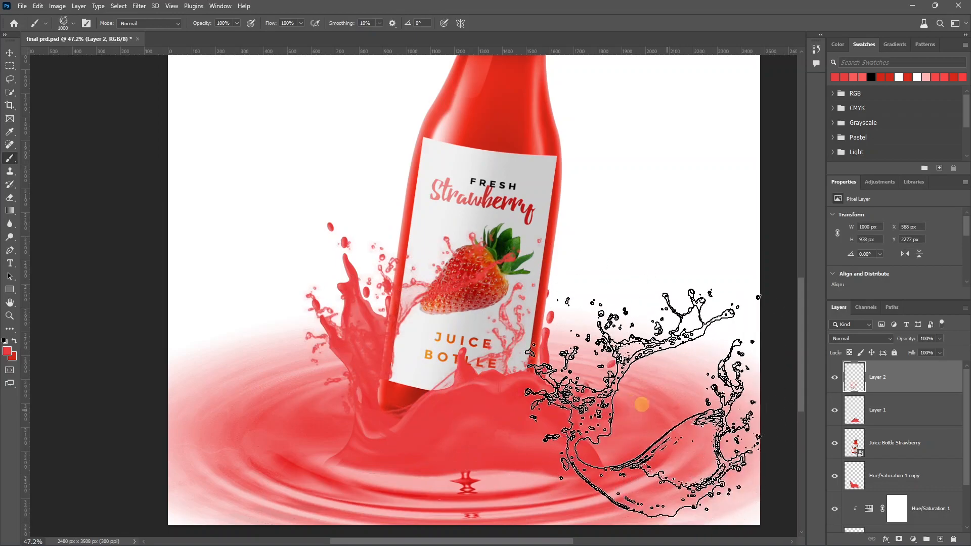
pyautogui.scroll(-3, 661, 401)
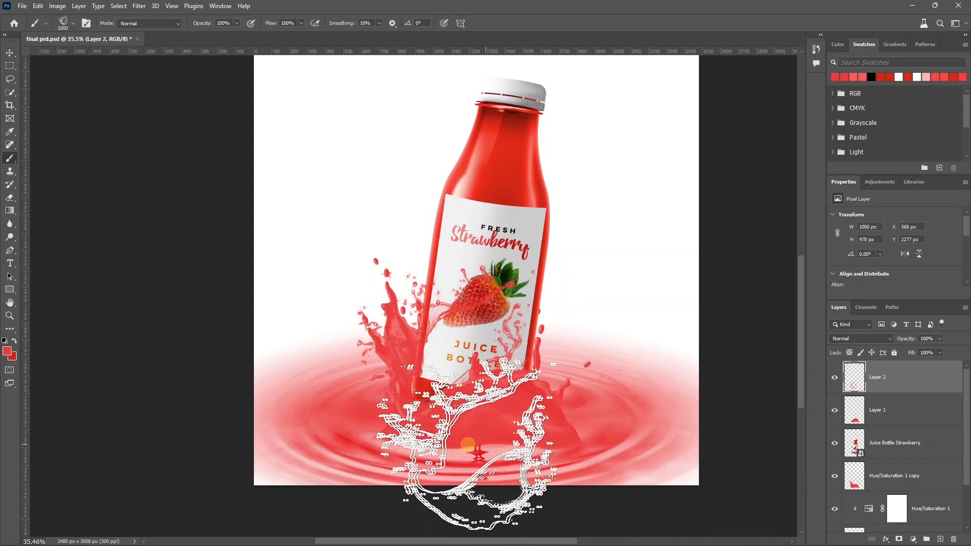
pyautogui.click(431, 425)
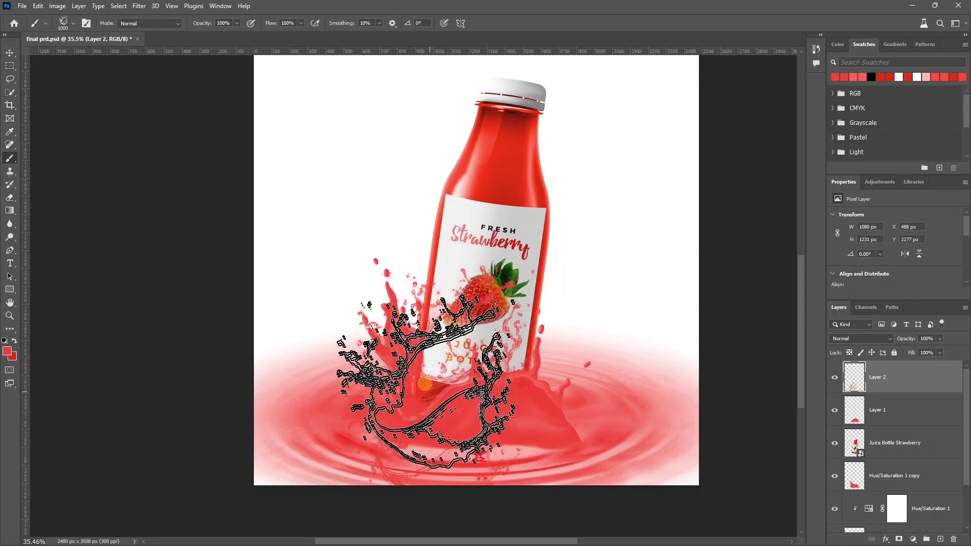
pyautogui.click(541, 441)
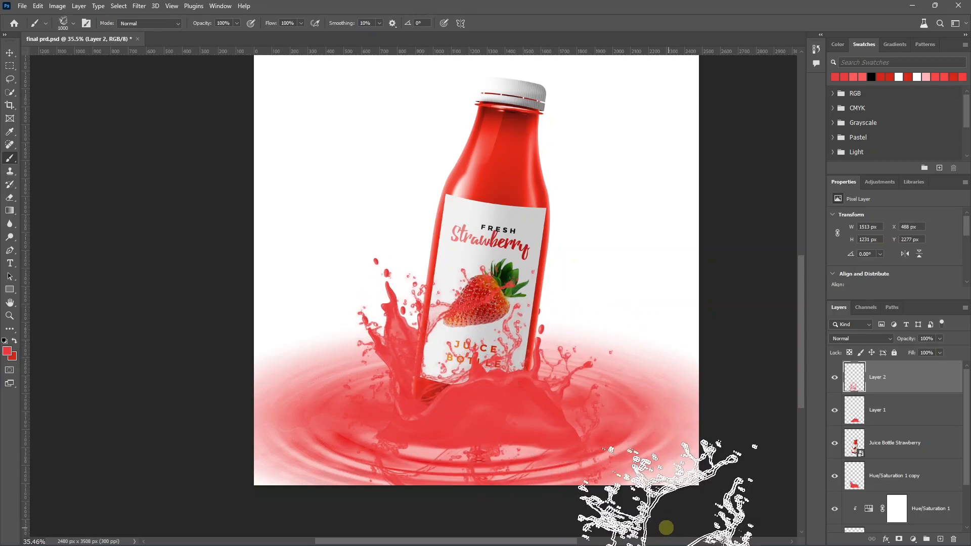
# Add a layer mask to Layer 2 and paint out the splashes below the bottle with a 600 px Soft Round brush.
pyautogui.click(899, 541)
pyautogui.click(74, 24)
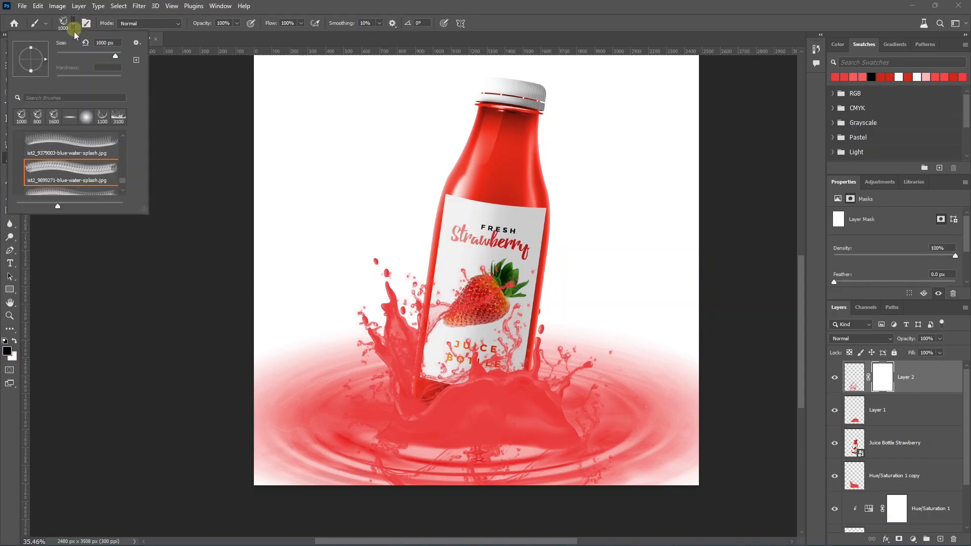
pyautogui.doubleClick(87, 118)
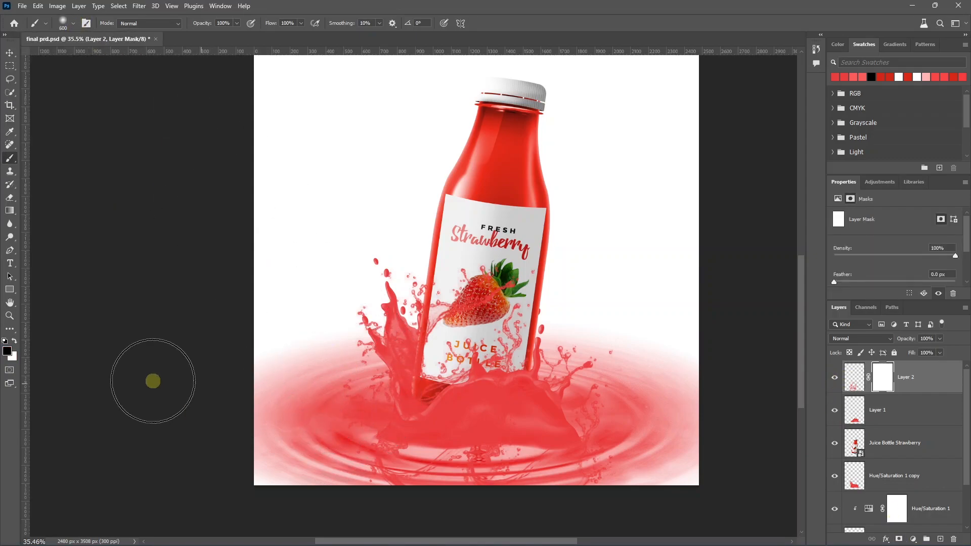
pyautogui.moveTo(386, 492)
pyautogui.mouseDown()
pyautogui.moveTo(452, 477)
pyautogui.moveTo(442, 480)
pyautogui.moveTo(601, 496)
pyautogui.mouseUp()
pyautogui.moveTo(496, 501)
pyautogui.mouseDown()
pyautogui.moveTo(594, 464)
pyautogui.moveTo(615, 412)
pyautogui.moveTo(555, 462)
pyautogui.mouseUp()
pyautogui.moveTo(313, 408)
pyautogui.mouseDown()
pyautogui.moveTo(354, 449)
pyautogui.moveTo(374, 451)
pyautogui.moveTo(360, 413)
pyautogui.moveTo(389, 467)
pyautogui.moveTo(633, 451)
pyautogui.mouseUp()
pyautogui.scroll(-1, 484, 399)
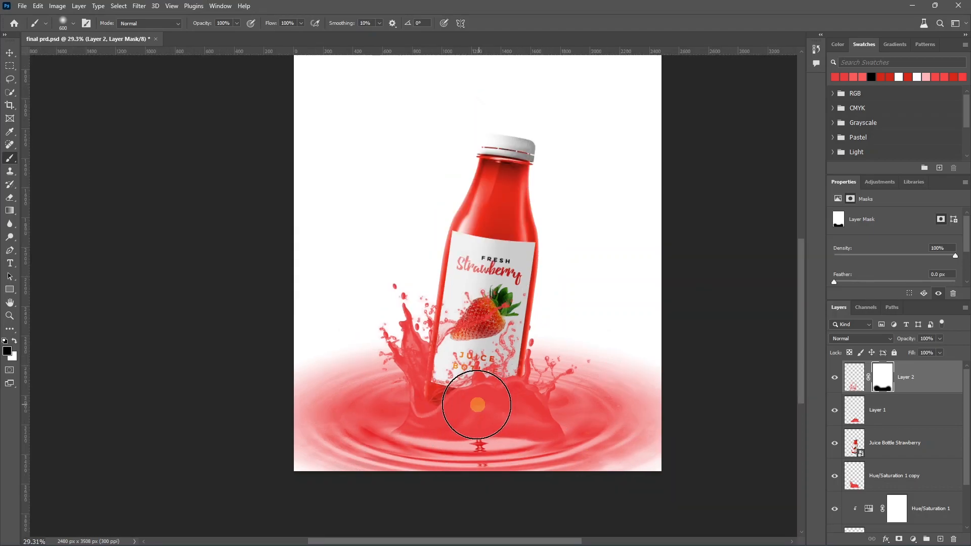
# Choose a different, wider water splash brush from the brush presets.
pyautogui.click(73, 23)
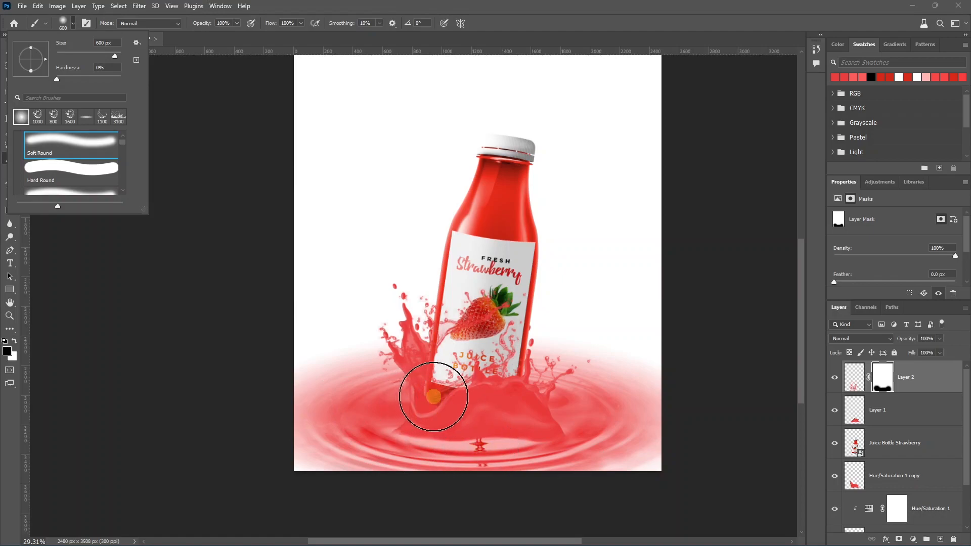
pyautogui.moveTo(124, 145); pyautogui.dragTo(120, 203)
pyautogui.click(67, 189)
pyautogui.scroll(5, 77, 184)
pyautogui.scroll(6, 77, 185)
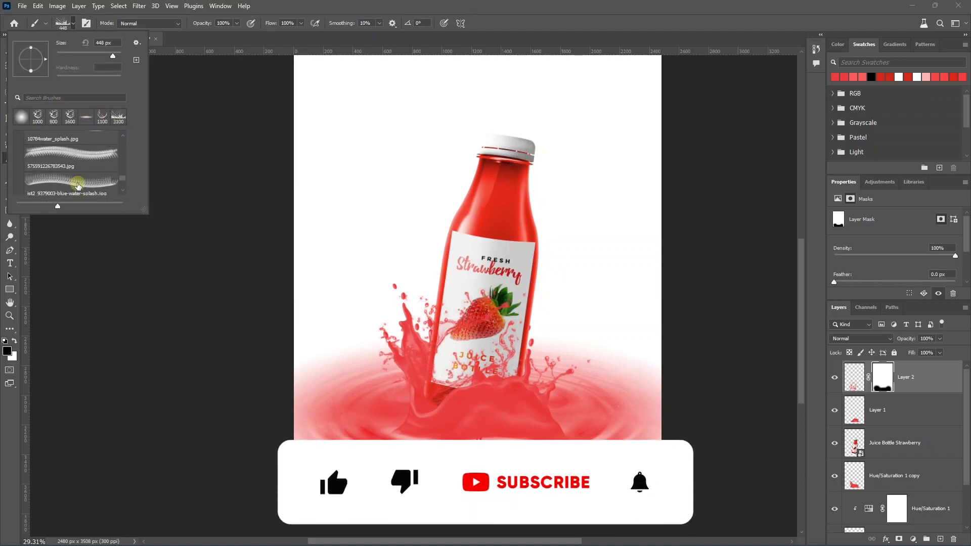
pyautogui.scroll(-10, 76, 172)
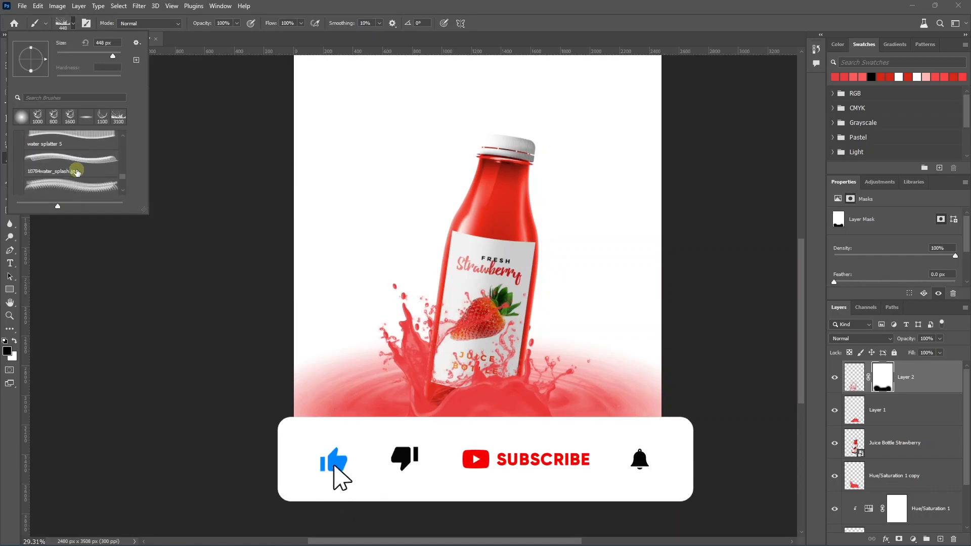
pyautogui.click(74, 24)
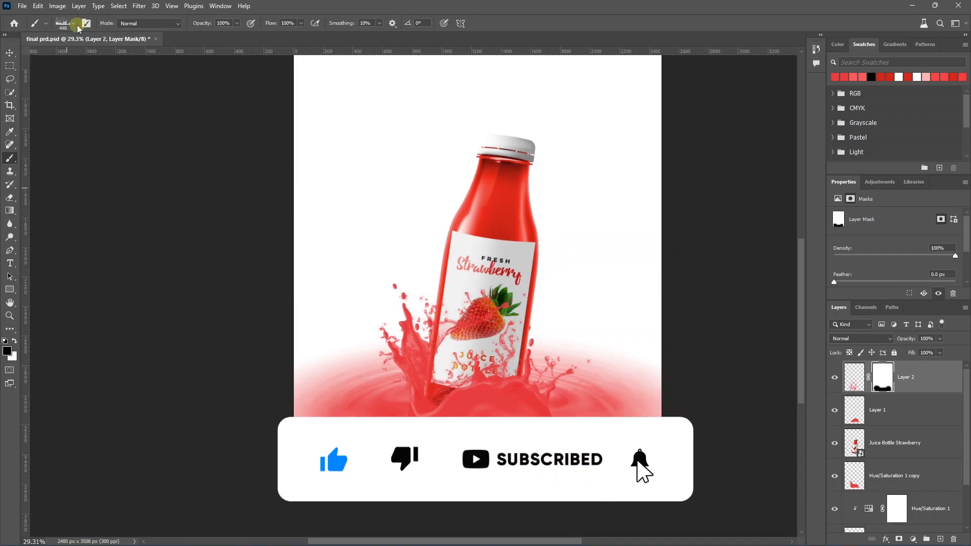
# Add a new layer above Layer 2 and repeatedly stamp a 2600 px red splash across the ripple and the bottle's lower part.
pyautogui.press(']')
pyautogui.press(']')
pyautogui.press(']')
pyautogui.press(']')
pyautogui.press(']')
pyautogui.press(']')
pyautogui.press(']')
pyautogui.press(']')
pyautogui.press(']')
pyautogui.press(']')
pyautogui.press(']')
pyautogui.press(']')
pyautogui.press(']')
pyautogui.press(']')
pyautogui.press(']')
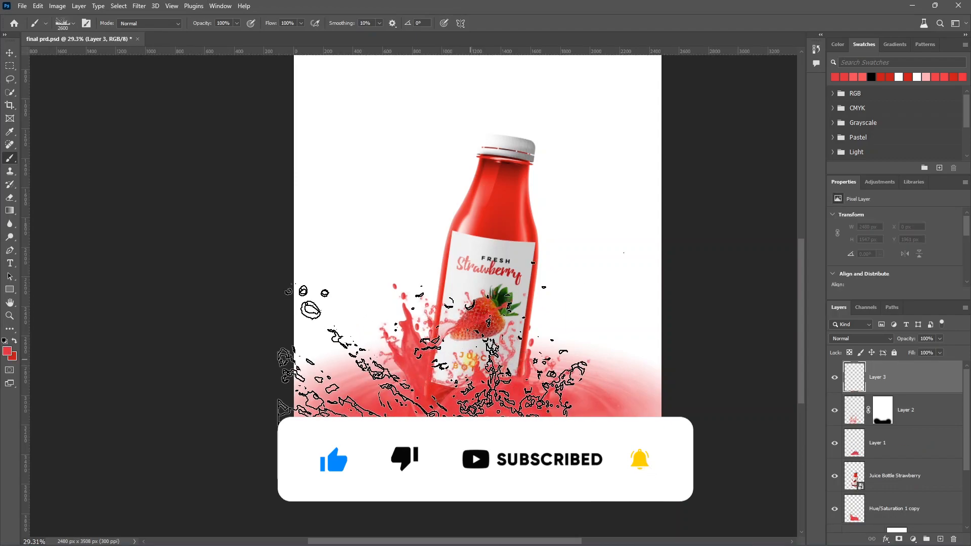
pyautogui.click(471, 359)
pyautogui.click(471, 359)
pyautogui.click(470, 359)
pyautogui.click(470, 360)
pyautogui.scroll(-1, 531, 273)
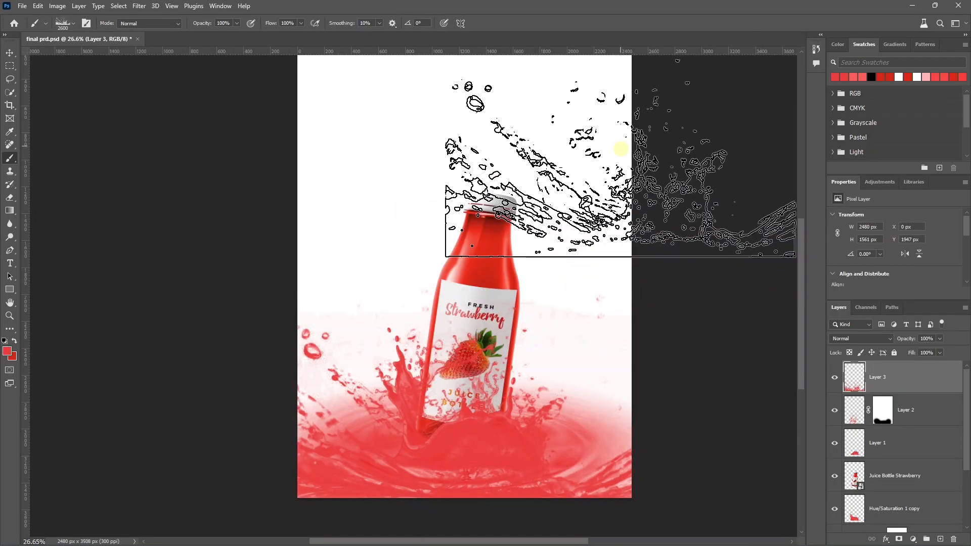
# Add a layer mask to Layer 3 and reduce the Soft Round brush to 400 px.
pyautogui.click(897, 540)
pyautogui.click(73, 23)
pyautogui.click(21, 117)
pyautogui.click(75, 27)
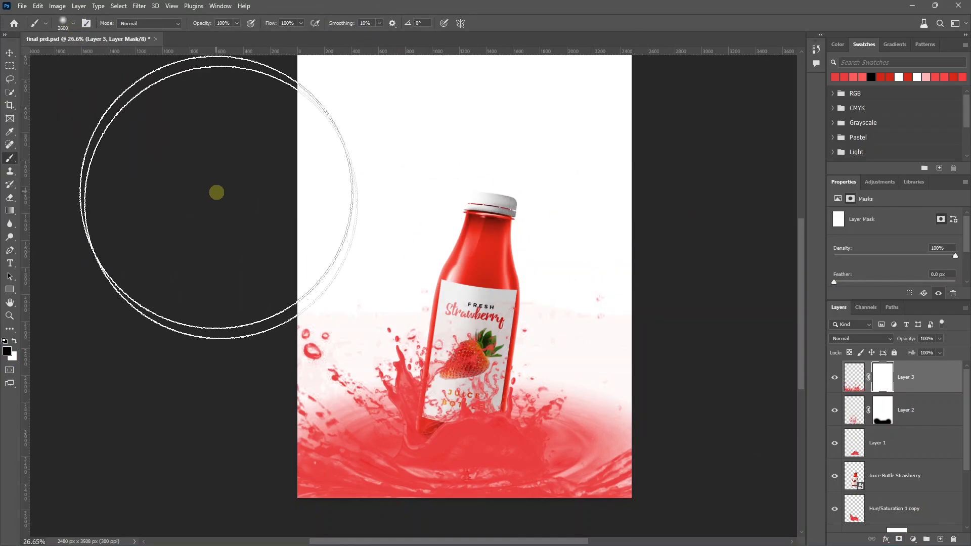
pyautogui.press('[')
pyautogui.press('[')
pyautogui.press('[')
pyautogui.press('[')
pyautogui.press('[')
pyautogui.press('[')
pyautogui.press('[')
pyautogui.press('[')
pyautogui.press('[')
pyautogui.press('[')
pyautogui.press('[')
pyautogui.press('[')
pyautogui.press('[')
pyautogui.press('[')
pyautogui.press('[')
pyautogui.press('[')
pyautogui.press('[')
pyautogui.press('[')
pyautogui.press('[')
pyautogui.press('[')
pyautogui.press('[')
pyautogui.press('[')
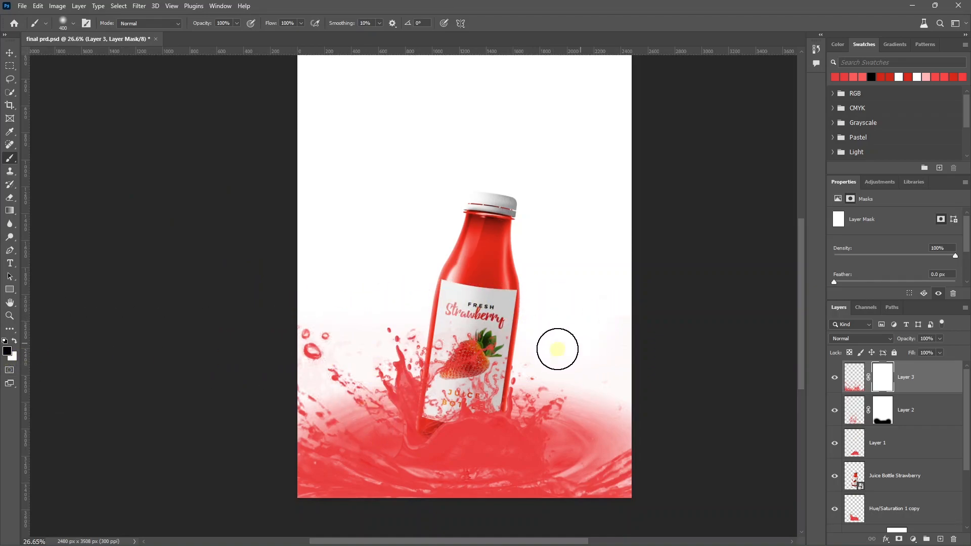
# Paint black on Layer 3's mask to hide the pink haze beside the bottle and the extra splash over its label.
pyautogui.moveTo(567, 347); pyautogui.dragTo(561, 349)
pyautogui.scroll(-1, 507, 371)
pyautogui.scroll(2, 483, 384)
pyautogui.scroll(2, 474, 416)
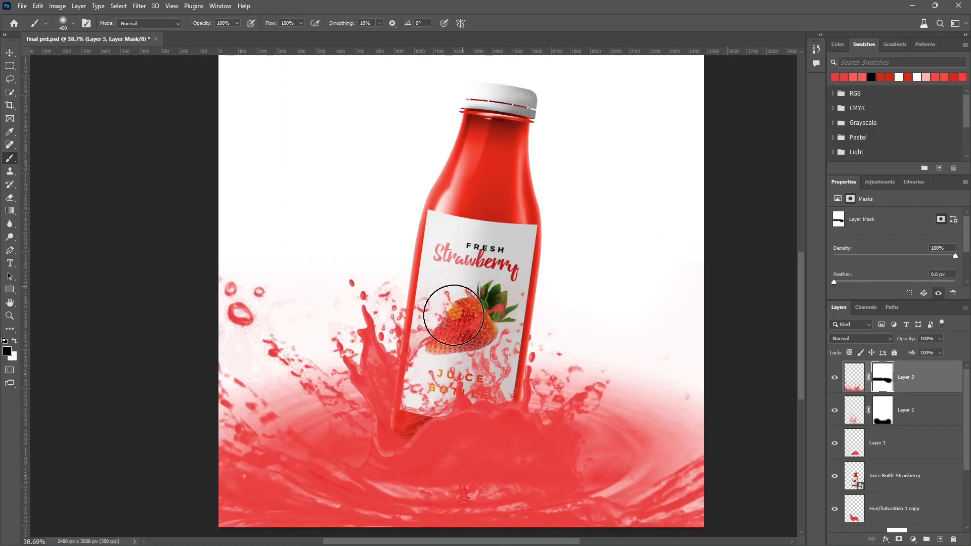
pyautogui.moveTo(471, 279)
pyautogui.mouseDown()
pyautogui.moveTo(494, 298)
pyautogui.moveTo(492, 328)
pyautogui.moveTo(450, 357)
pyautogui.moveTo(427, 397)
pyautogui.moveTo(477, 380)
pyautogui.mouseUp()
pyautogui.scroll(-1, 478, 379)
pyautogui.scroll(1, 478, 379)
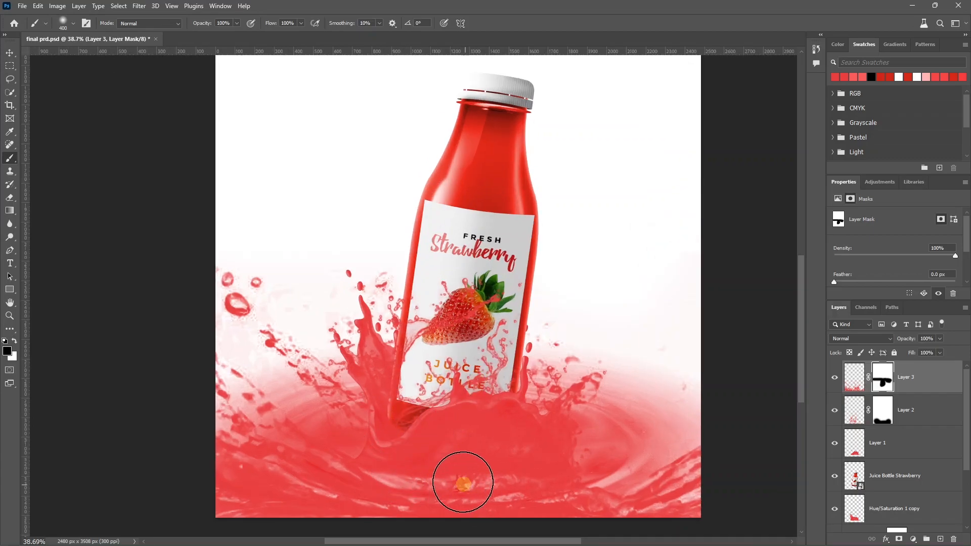
pyautogui.press('v')
pyautogui.scroll(-1, 423, 427)
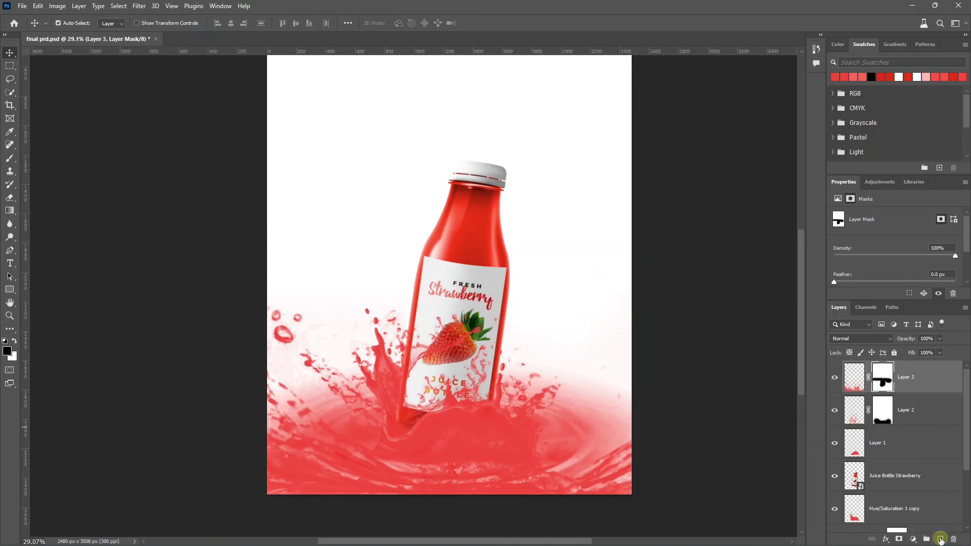
# Add a new layer above Layer 3 and set the Clone Stamp tool to sample all layers.
pyautogui.click(941, 540)
pyautogui.press('s')
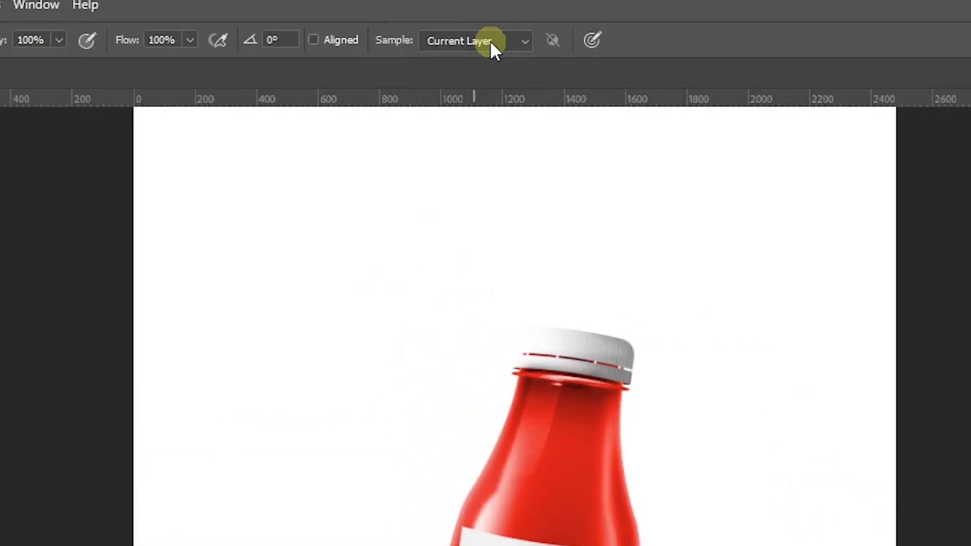
pyautogui.click(414, 23)
pyautogui.click(516, 138)
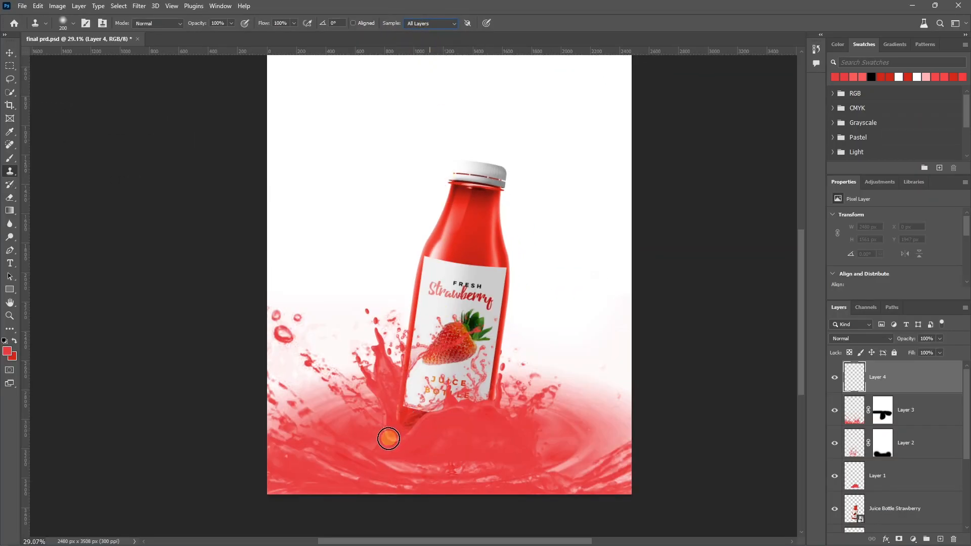
# Clone juice over the bottle's lower-left edge on Layer 4 with a 150 px brush.
pyautogui.scroll(3, 389, 438)
pyautogui.press('[')
pyautogui.press('[')
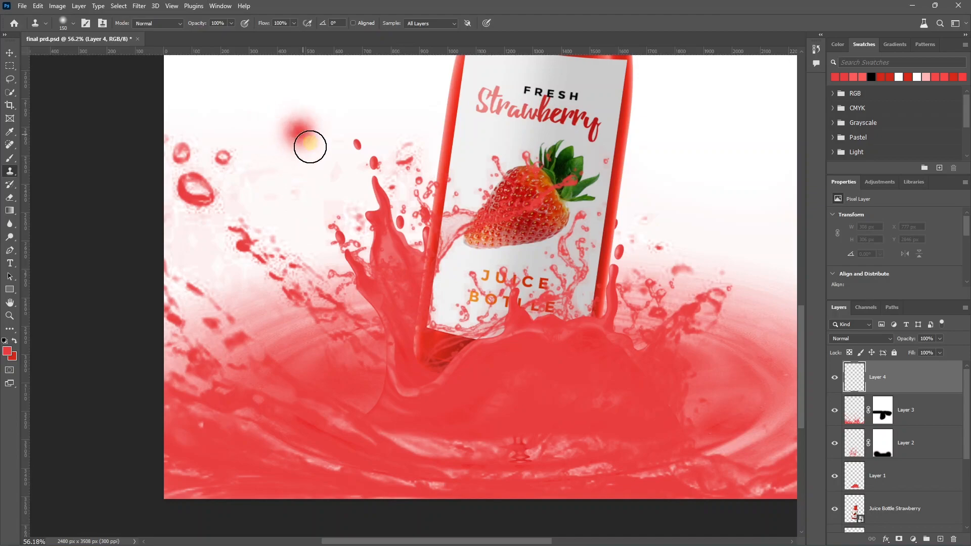
pyautogui.moveTo(420, 353)
pyautogui.mouseDown()
pyautogui.moveTo(432, 359)
pyautogui.moveTo(415, 336)
pyautogui.mouseUp()
pyautogui.scroll(-3, 449, 355)
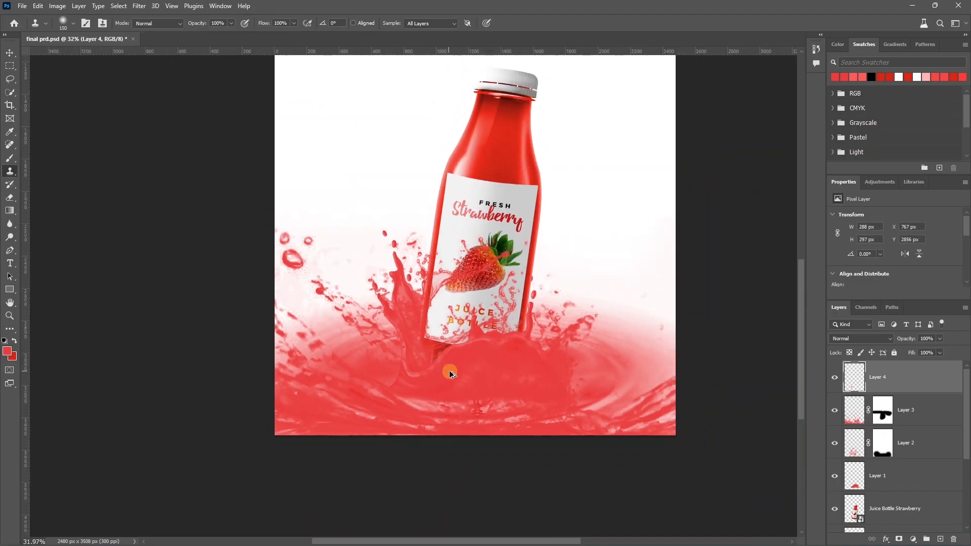
# Clone red juice over the dark drop marks in the ripple below the front splash.
pyautogui.scroll(2, 449, 373)
pyautogui.scroll(2, 417, 347)
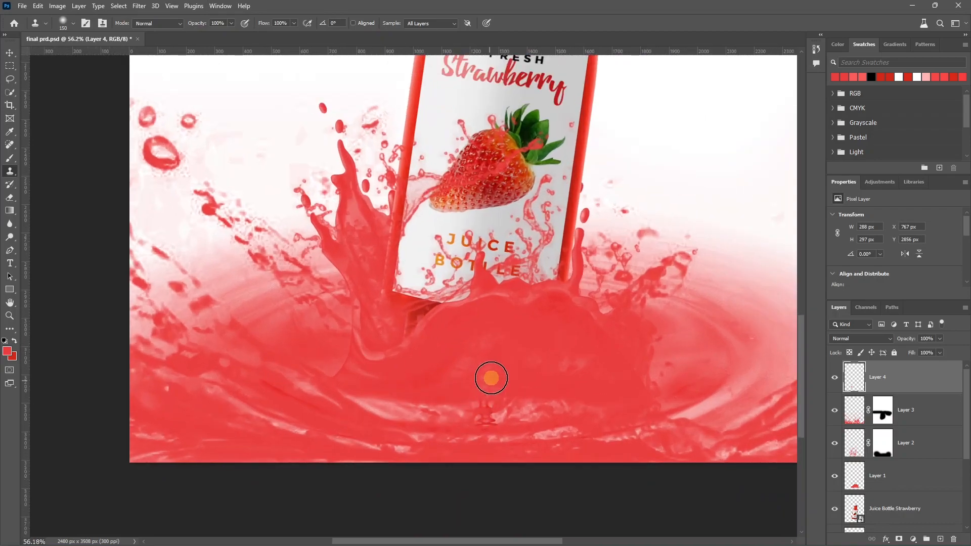
pyautogui.moveTo(493, 375)
pyautogui.mouseDown()
pyautogui.moveTo(479, 404)
pyautogui.moveTo(499, 429)
pyautogui.moveTo(460, 408)
pyautogui.moveTo(539, 414)
pyautogui.moveTo(451, 420)
pyautogui.mouseUp()
pyautogui.scroll(-5, 521, 358)
pyautogui.press('v')
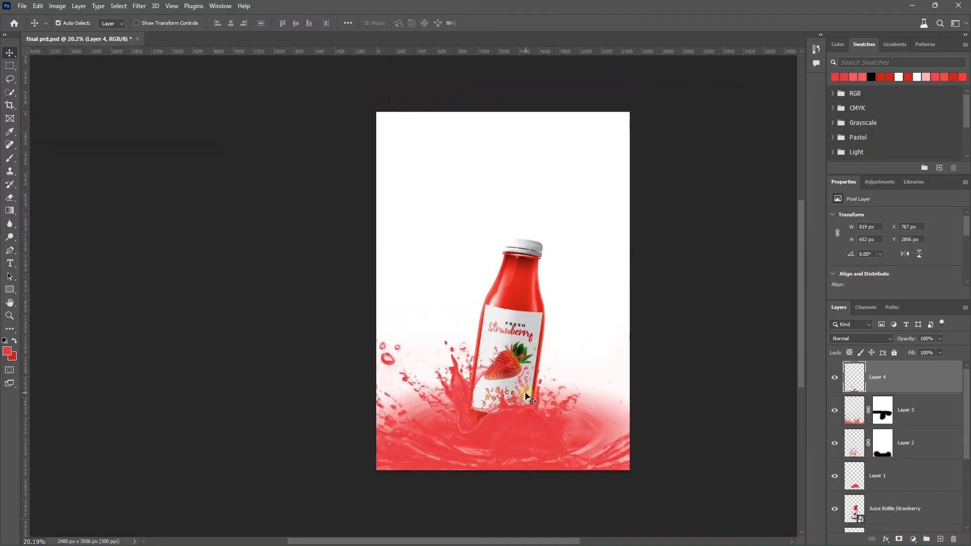
# Add a Gradient Fill layer directly above the white Layer 5 and open its gradient for editing.
pyautogui.scroll(-3, 893, 424)
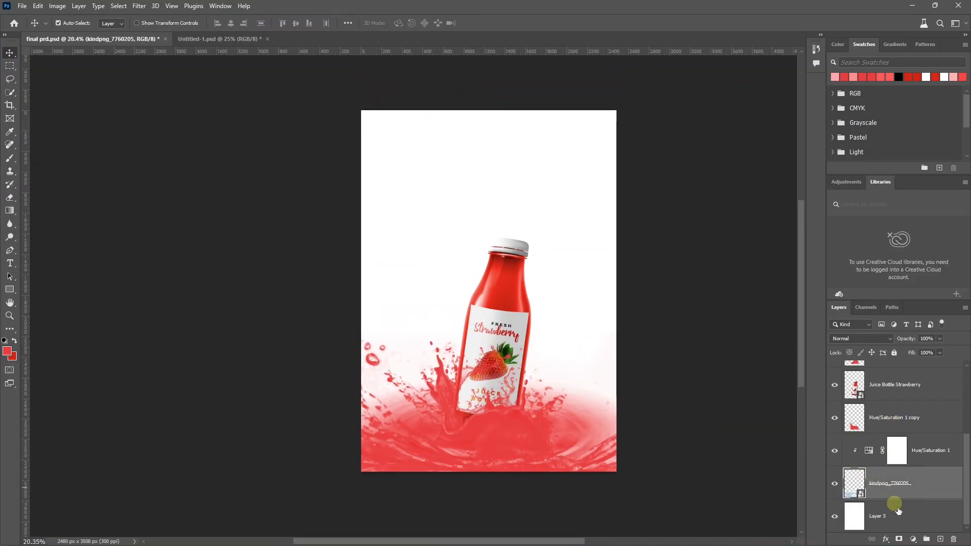
pyautogui.click(888, 520)
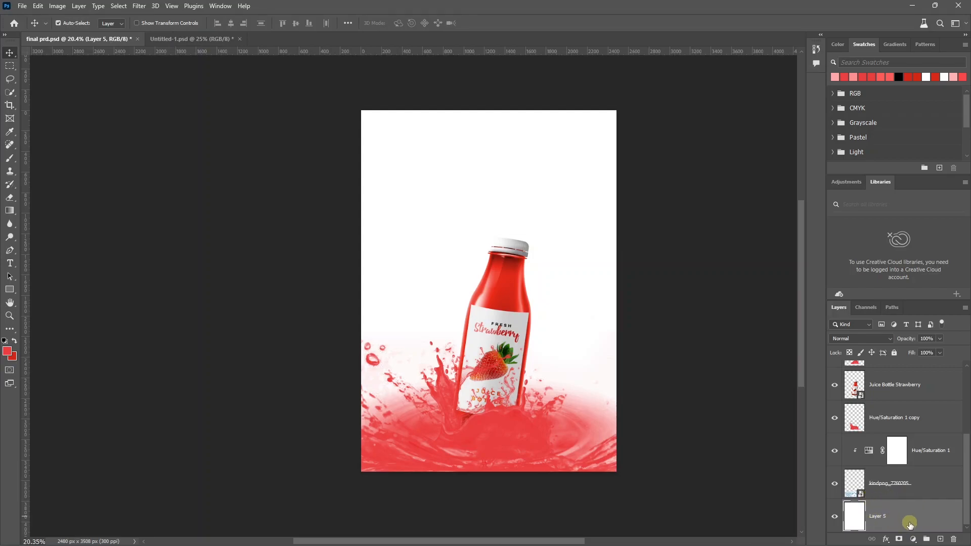
pyautogui.click(913, 539)
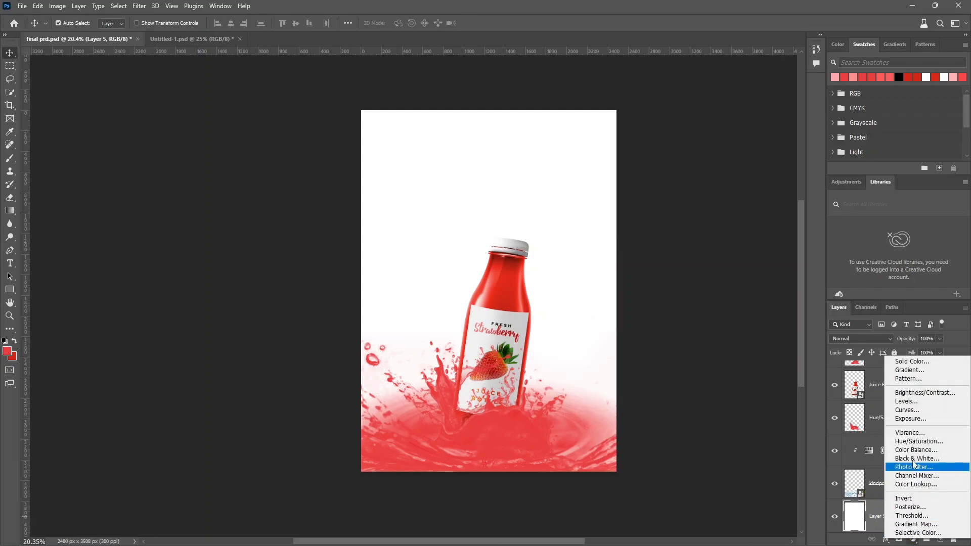
pyautogui.click(915, 371)
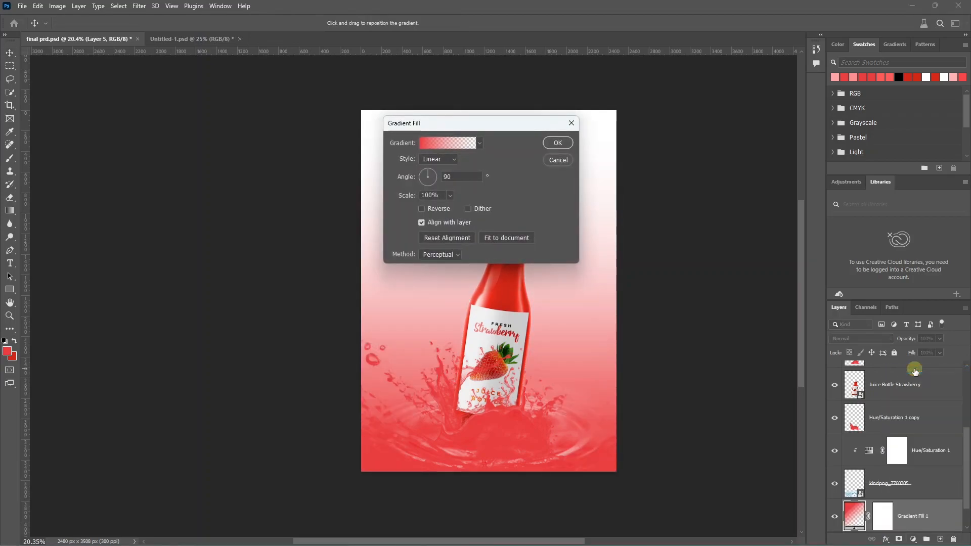
pyautogui.click(191, 156)
pyautogui.moveTo(465, 84); pyautogui.dragTo(195, 163)
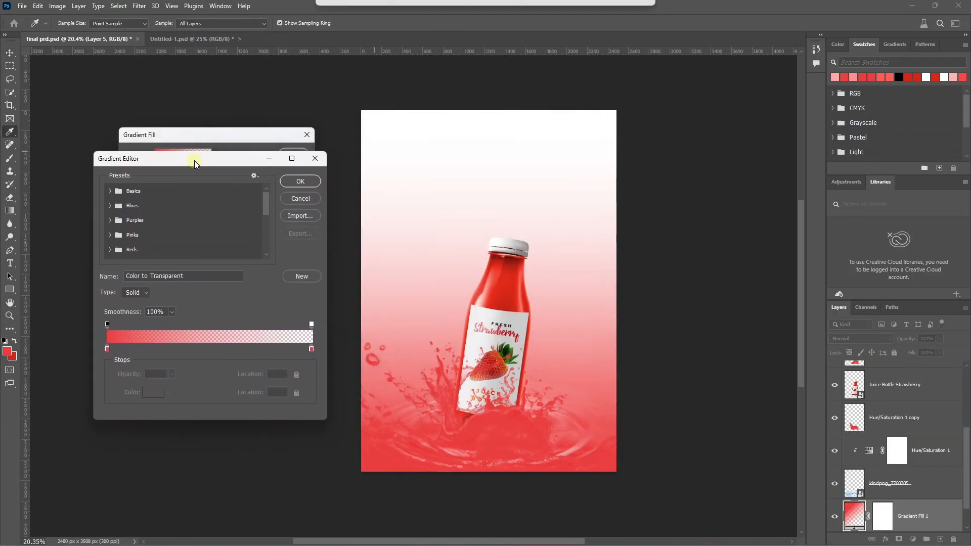
# Set the gradient to run from red #eb4040 to light pink, with the pink end fully opaque.
pyautogui.doubleClick(108, 350)
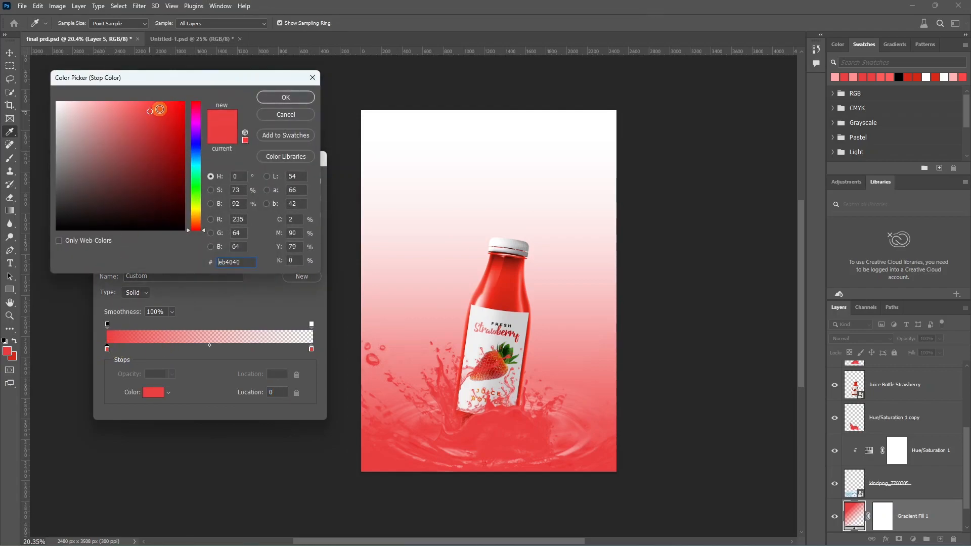
pyautogui.click(286, 97)
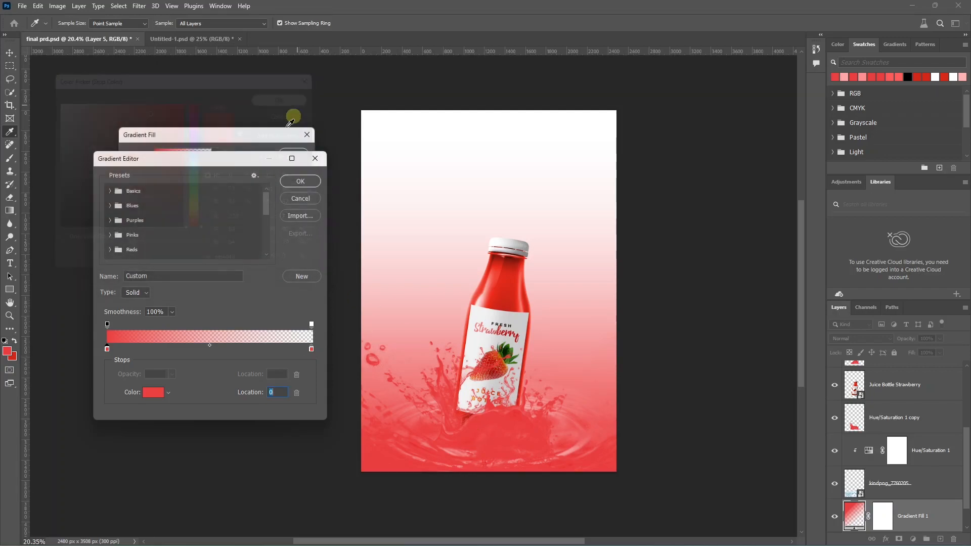
pyautogui.doubleClick(312, 349)
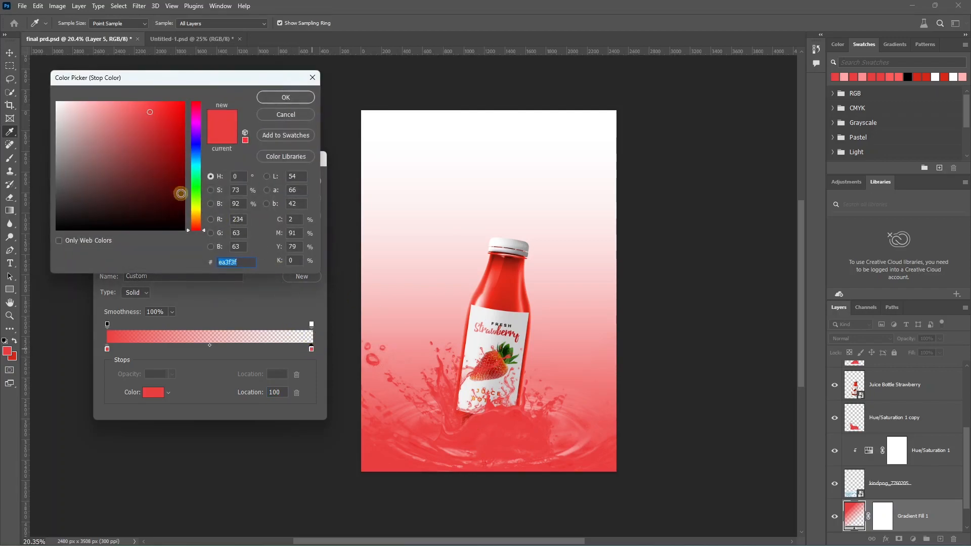
pyautogui.click(108, 101)
pyautogui.click(99, 101)
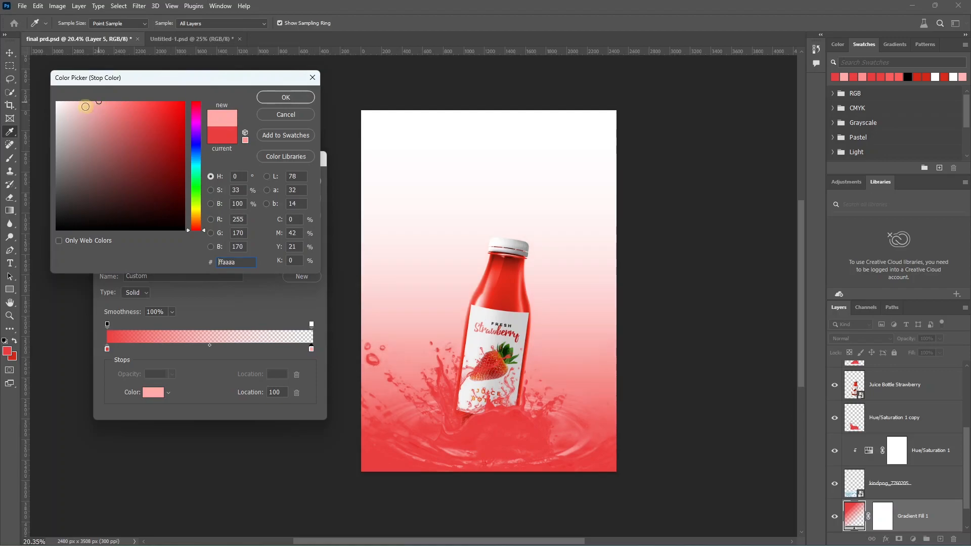
pyautogui.click(282, 98)
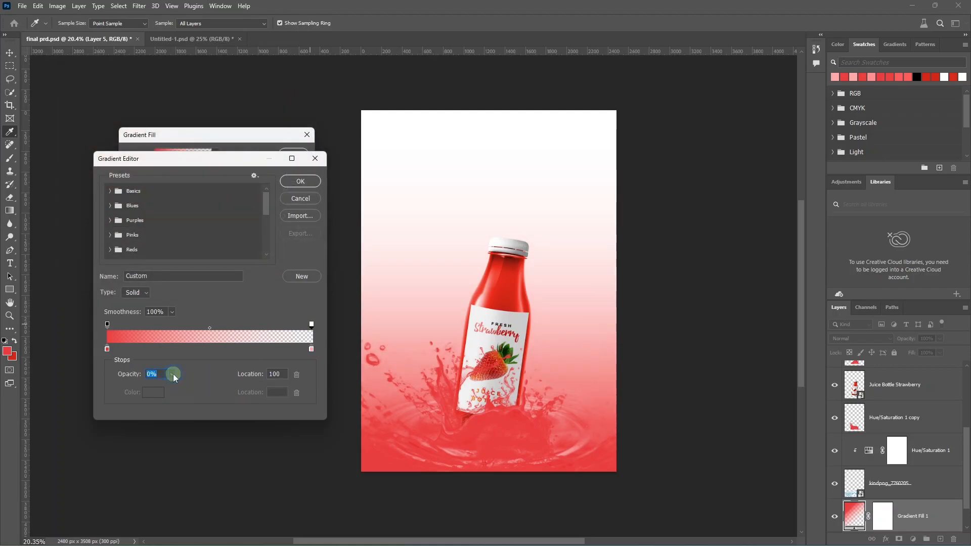
pyautogui.moveTo(173, 388); pyautogui.dragTo(324, 393)
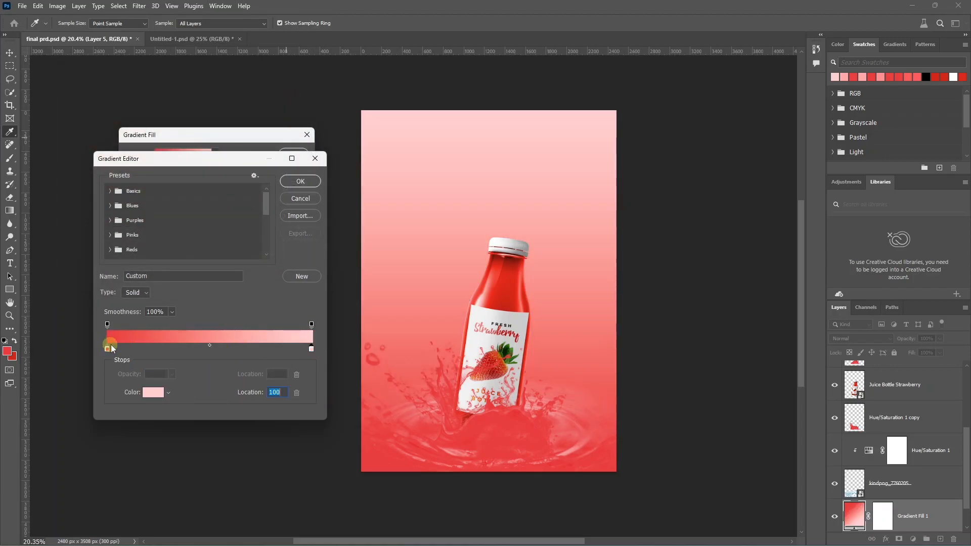
pyautogui.click(302, 182)
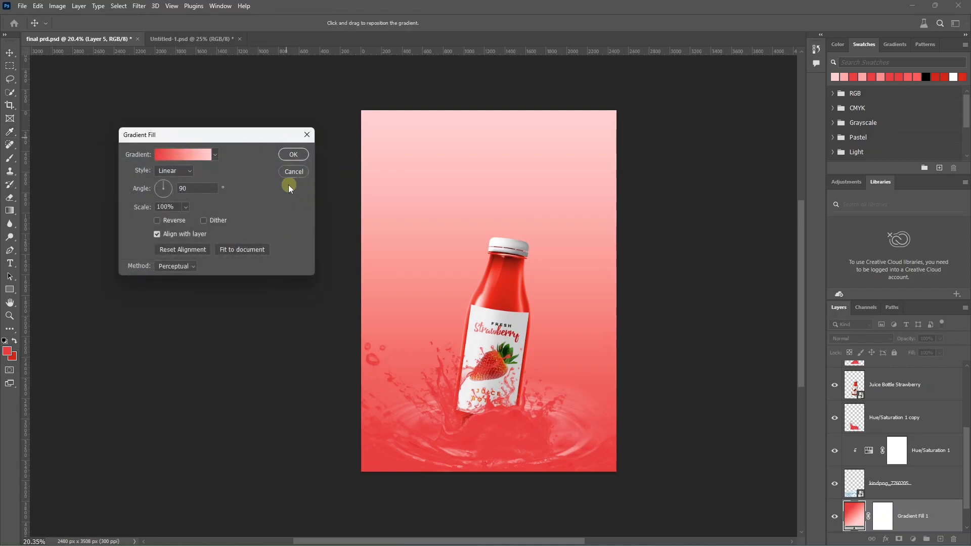
# Make the background gradient fill radial and reversed, with its scale at 88%, and apply it.
pyautogui.click(182, 175)
pyautogui.click(166, 189)
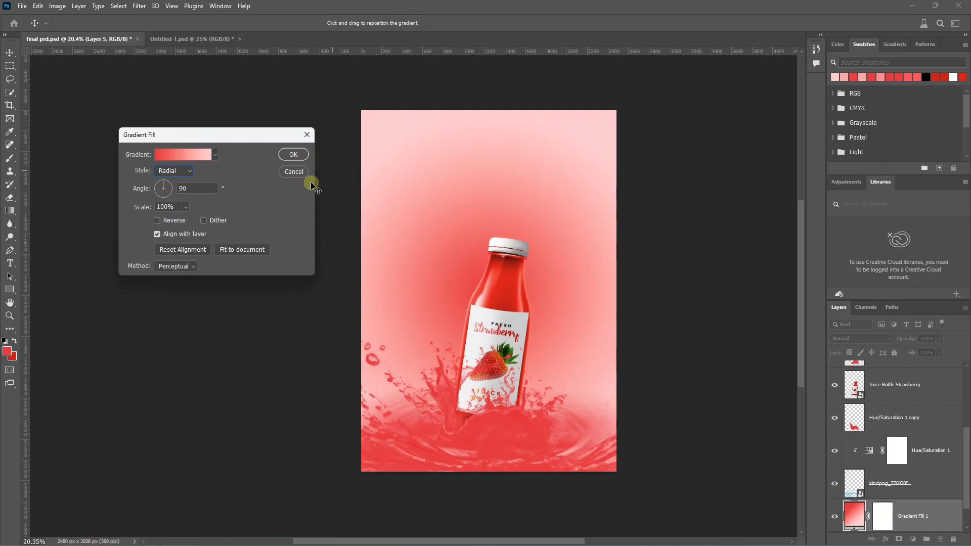
pyautogui.click(157, 220)
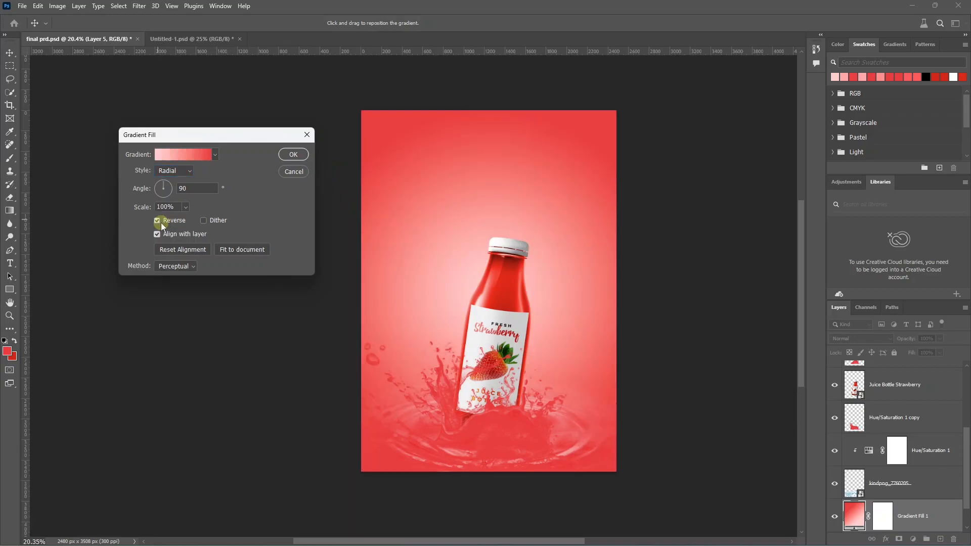
pyautogui.click(186, 207)
pyautogui.moveTo(175, 223)
pyautogui.mouseDown()
pyautogui.moveTo(192, 226)
pyautogui.moveTo(180, 217)
pyautogui.mouseUp()
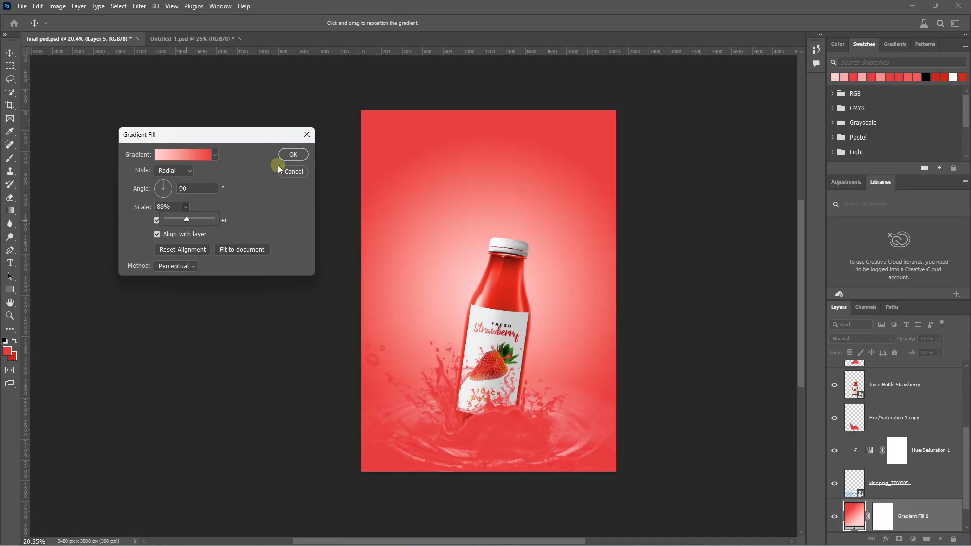
pyautogui.click(293, 155)
# Shift the radial gradient's centre slightly down, push its midpoint outward and adjust its radius around the bottle.
pyautogui.click(10, 211)
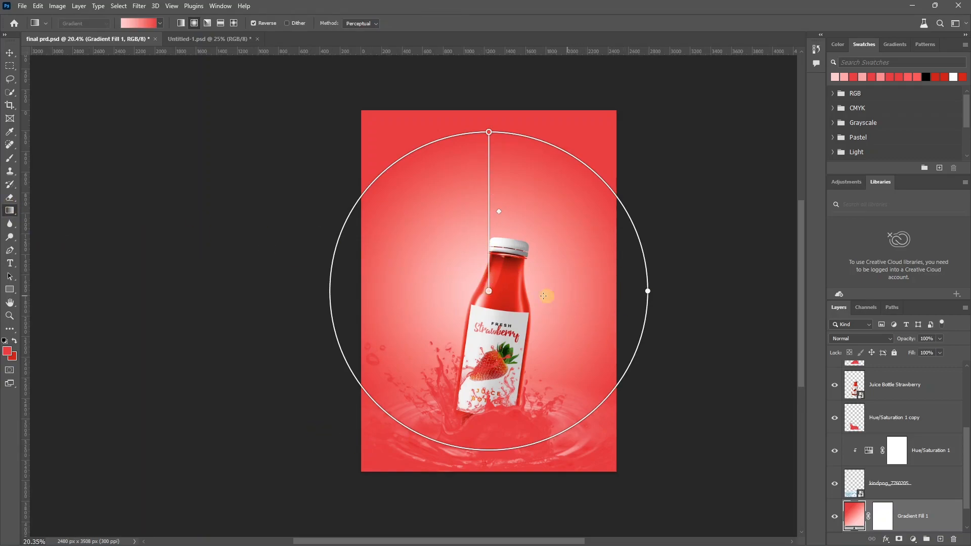
pyautogui.moveTo(491, 293)
pyautogui.mouseDown()
pyautogui.moveTo(513, 319)
pyautogui.moveTo(494, 302)
pyautogui.mouseUp()
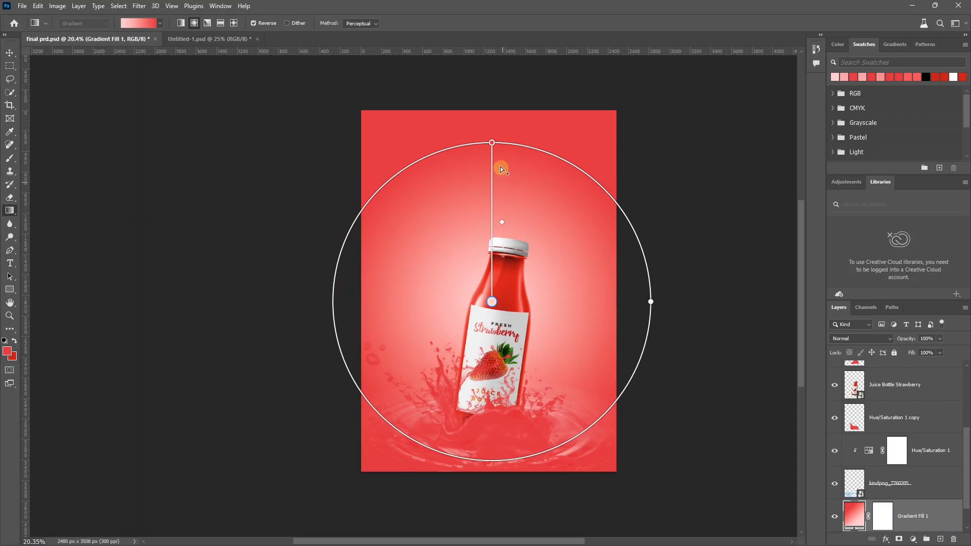
pyautogui.moveTo(503, 223); pyautogui.dragTo(524, 212)
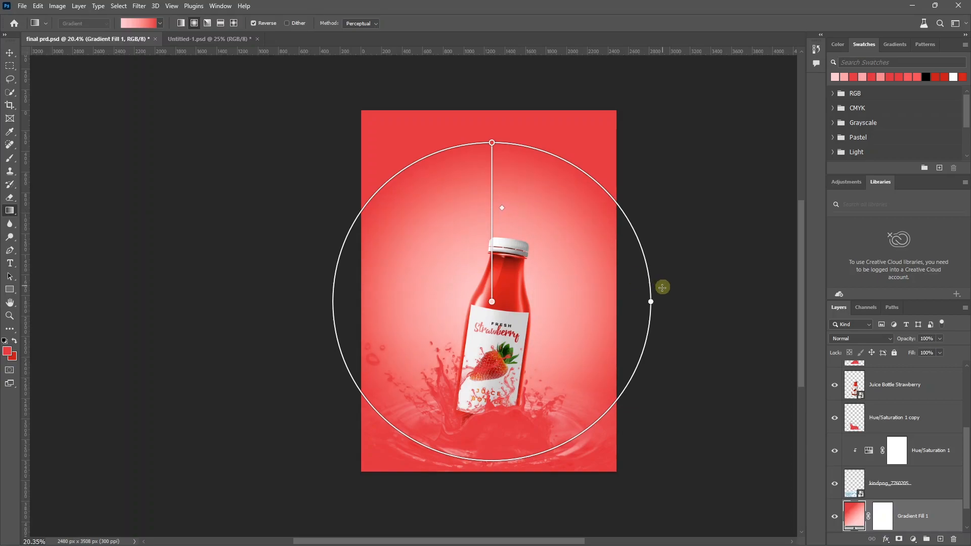
pyautogui.moveTo(653, 302); pyautogui.dragTo(624, 290)
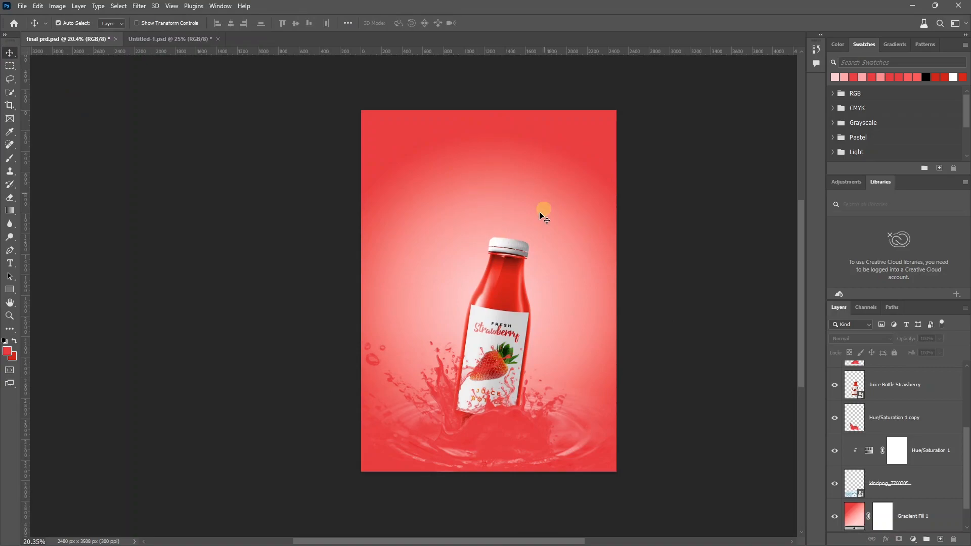
# Place the whole-strawberry pair image pngwing.com, scale it to 14.61% and position it in the splash beside the bottle's lower left.
pyautogui.scroll(-3, 506, 229)
pyautogui.scroll(3, 560, 256)
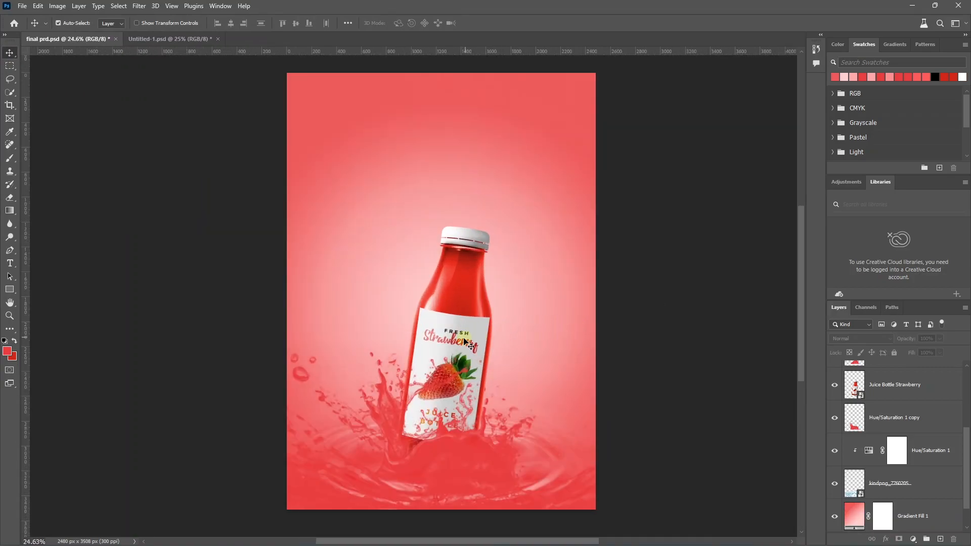
pyautogui.scroll(-2, 465, 342)
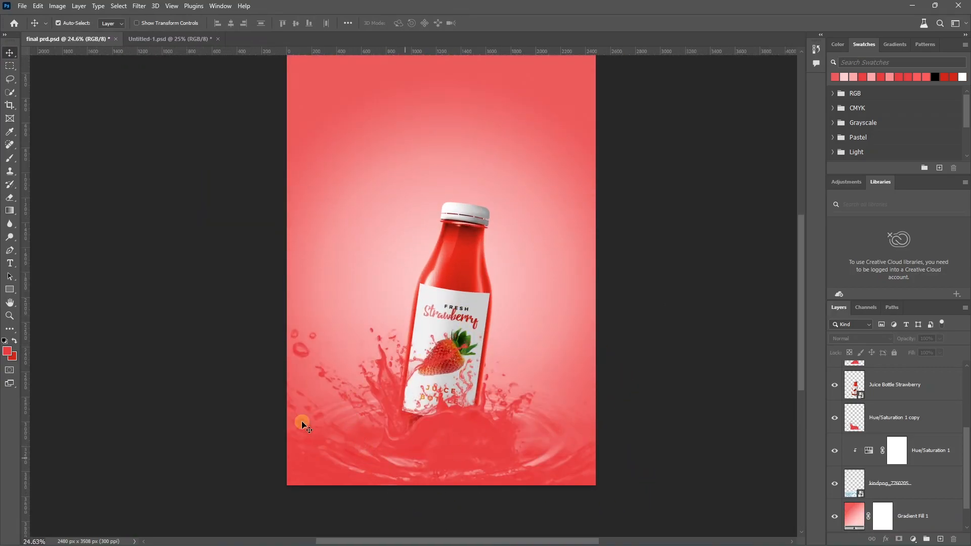
pyautogui.scroll(-1, 465, 293)
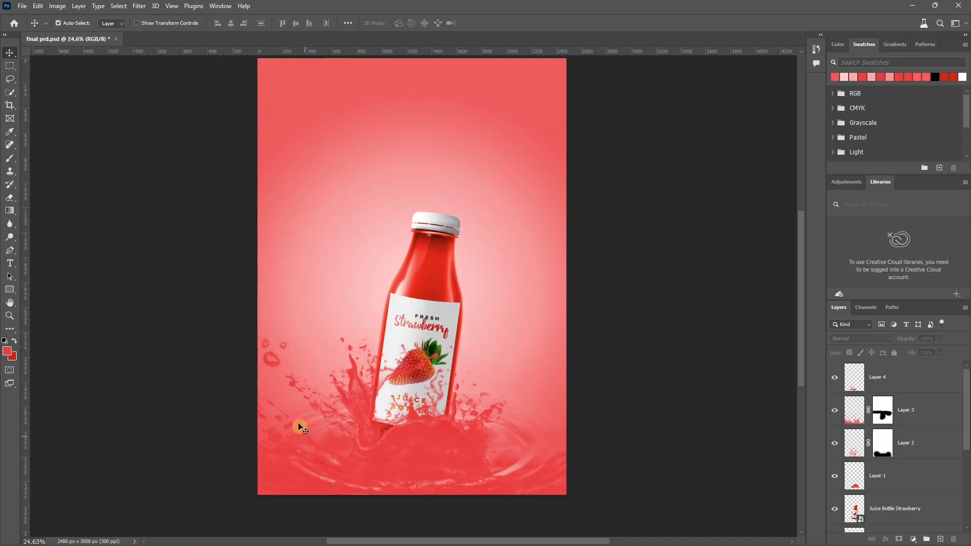
pyautogui.hotkey('alt', 'Tab')
pyautogui.hotkey('alt', 'Tab')
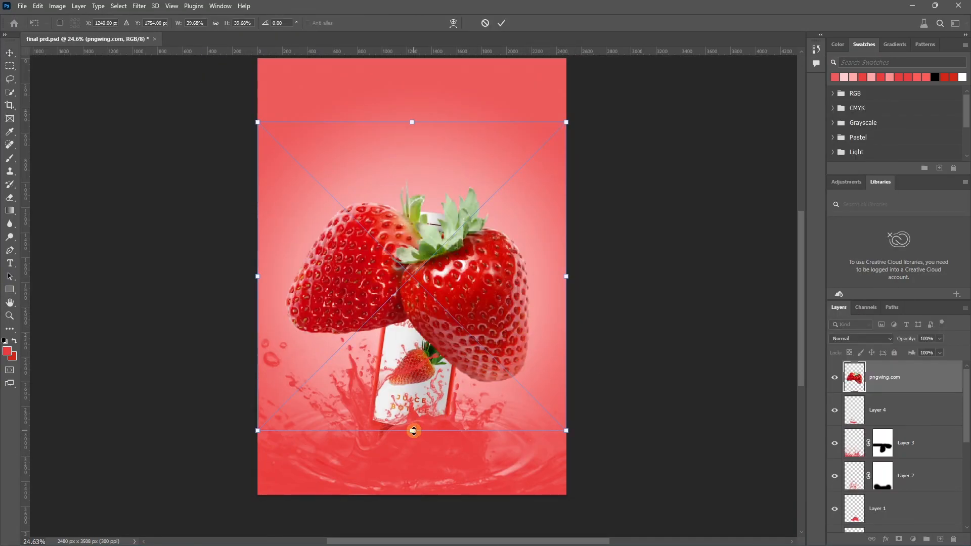
pyautogui.moveTo(413, 431); pyautogui.dragTo(413, 234)
pyautogui.moveTo(428, 186); pyautogui.dragTo(348, 426)
pyautogui.scroll(4, 342, 431)
# Restack the strawberry pair layer so it sits between Layer 2 and Layer 3.
pyautogui.hotkey('ctrl', 'shift', '[')
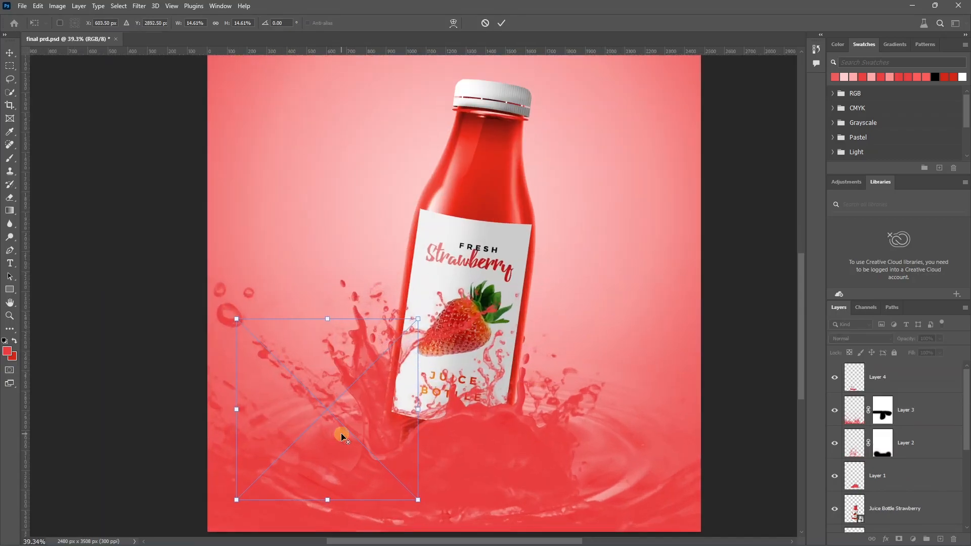
pyautogui.hotkey('ctrl', 'shift', ']')
pyautogui.scroll(-2, 354, 424)
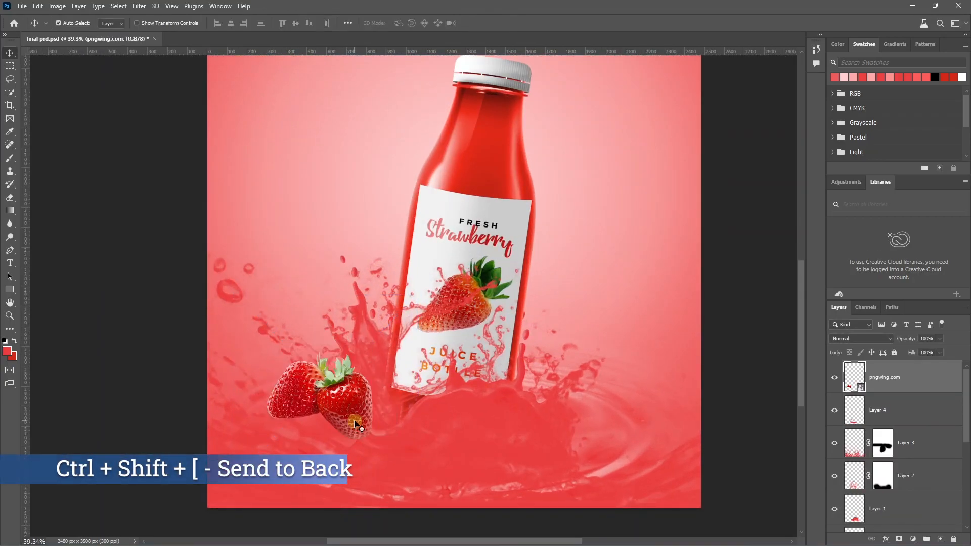
pyautogui.hotkey('ctrl', 'shift', '[')
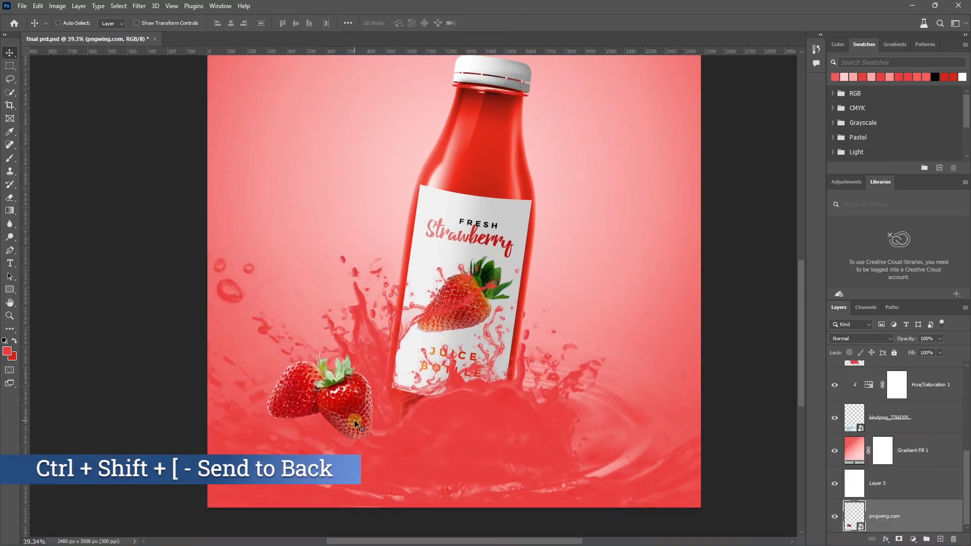
pyautogui.press('ctrl')
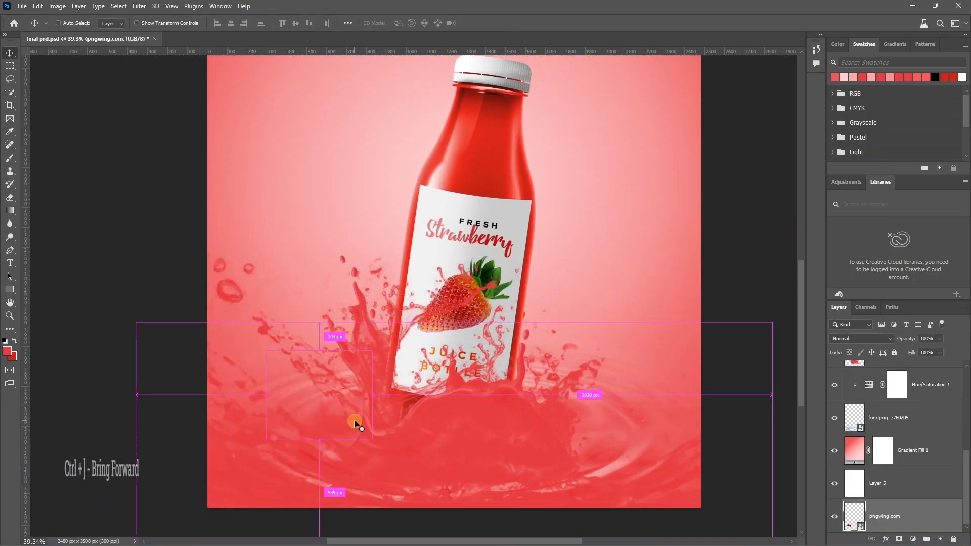
pyautogui.hotkey('ctrl', ']')
pyautogui.hotkey('ctrl', ']')
pyautogui.hotkey('ctrl', ']')
pyautogui.hotkey('ctrl', ']')
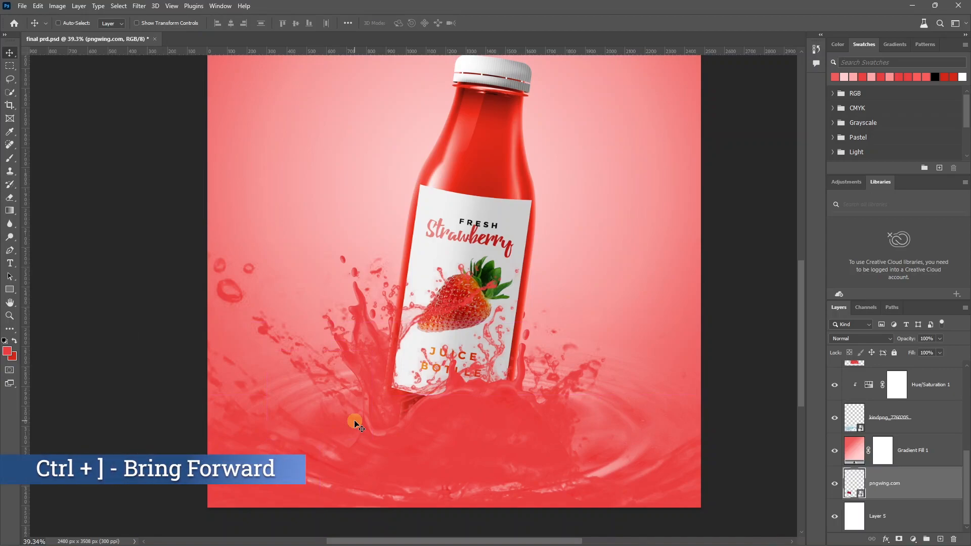
pyautogui.hotkey('ctrl', ']')
pyautogui.hotkey('ctrl', ']')
pyautogui.hotkey('ctrl', ']')
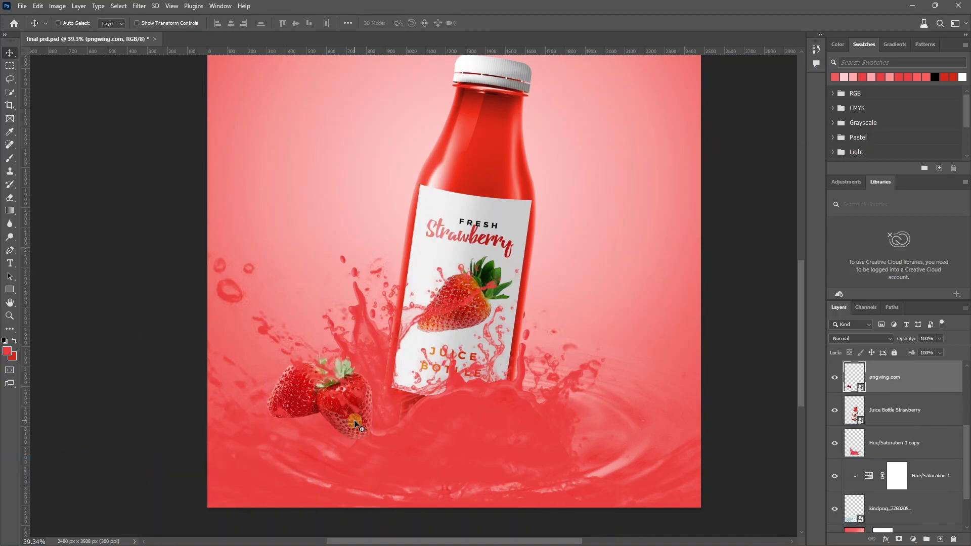
pyautogui.hotkey('ctrl', ']')
pyautogui.hotkey('ctrl', ']')
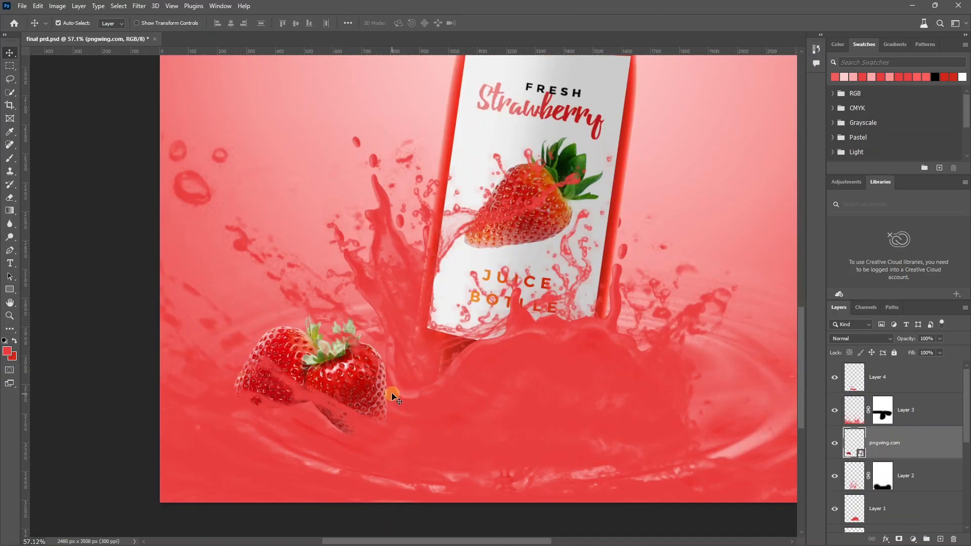
# Add a layer mask to the strawberry pair layer and choose the Soft Round brush with 0% hardness.
pyautogui.scroll(-1, 392, 395)
pyautogui.scroll(-1, 362, 383)
pyautogui.scroll(2, 337, 382)
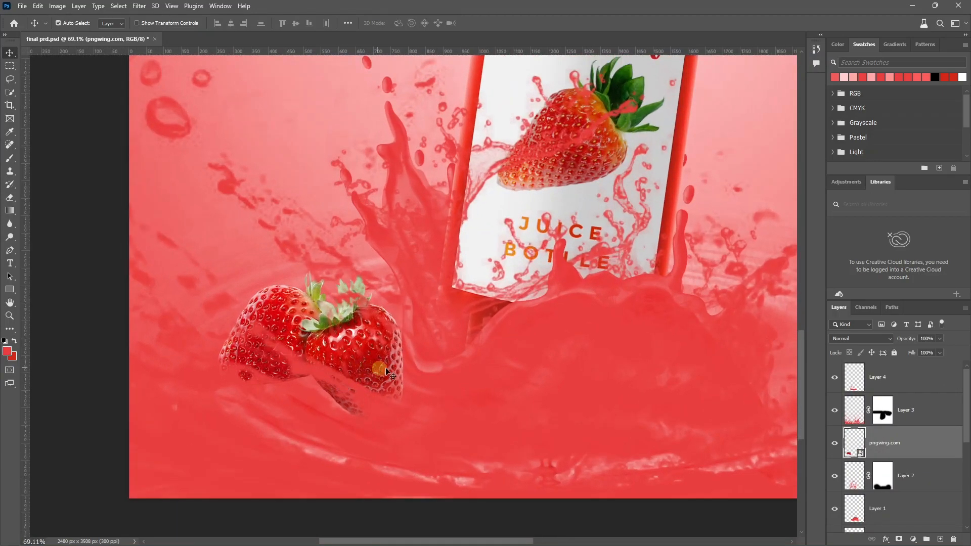
pyautogui.click(834, 410)
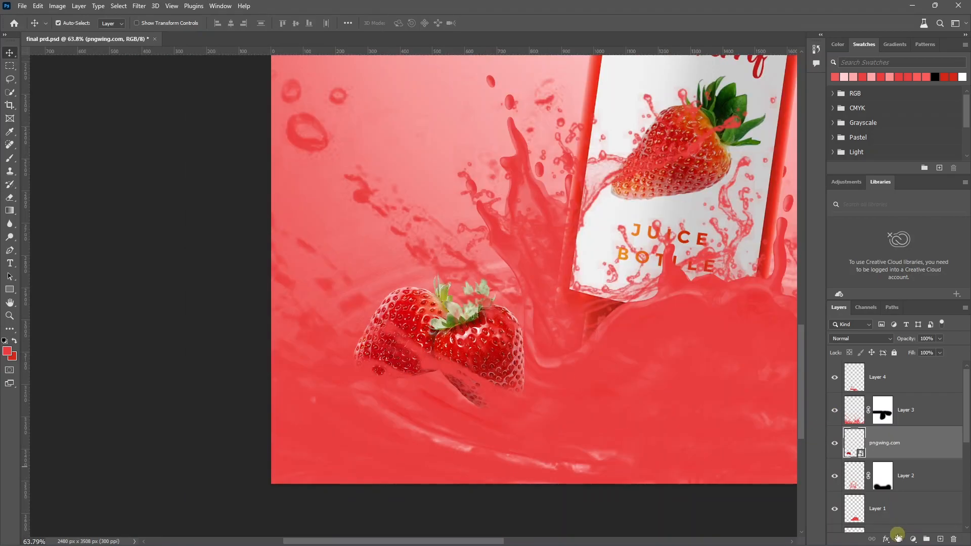
pyautogui.click(898, 539)
pyautogui.press('b')
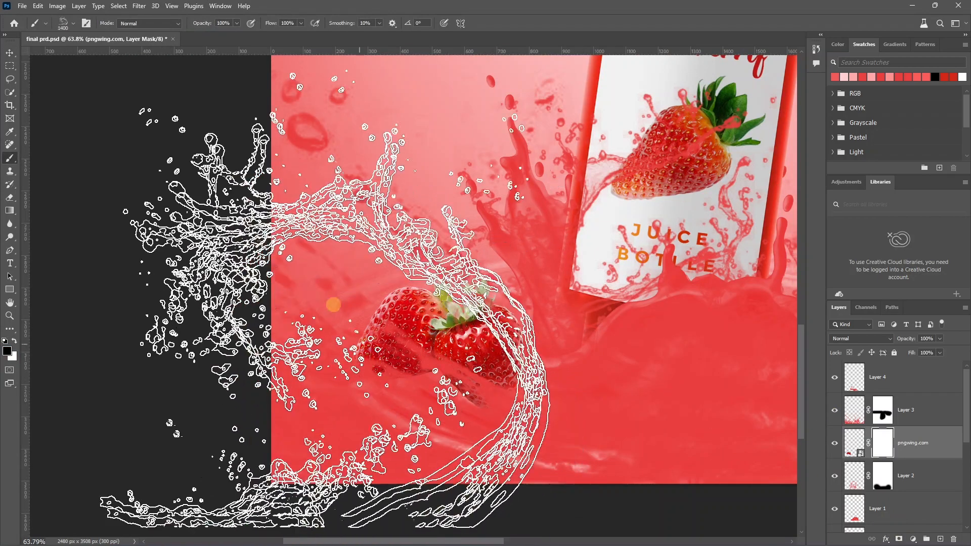
pyautogui.click(73, 23)
pyautogui.click(85, 117)
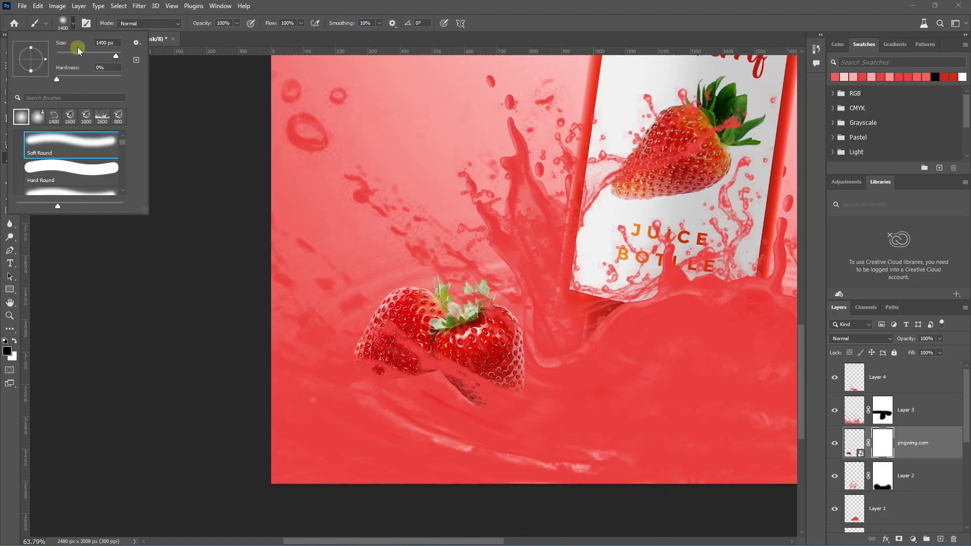
pyautogui.click(86, 24)
# Blend the strawberry pair's lower edges into the juice on its mask with a soft 70 px brush.
pyautogui.press('[')
pyautogui.press('[')
pyautogui.press('[')
pyautogui.press('[')
pyautogui.press('[')
pyautogui.press('[')
pyautogui.press('[')
pyautogui.press('[')
pyautogui.press('[')
pyautogui.press('[')
pyautogui.press('[')
pyautogui.press('[')
pyautogui.press('[')
pyautogui.press('[')
pyautogui.press('[')
pyautogui.press('[')
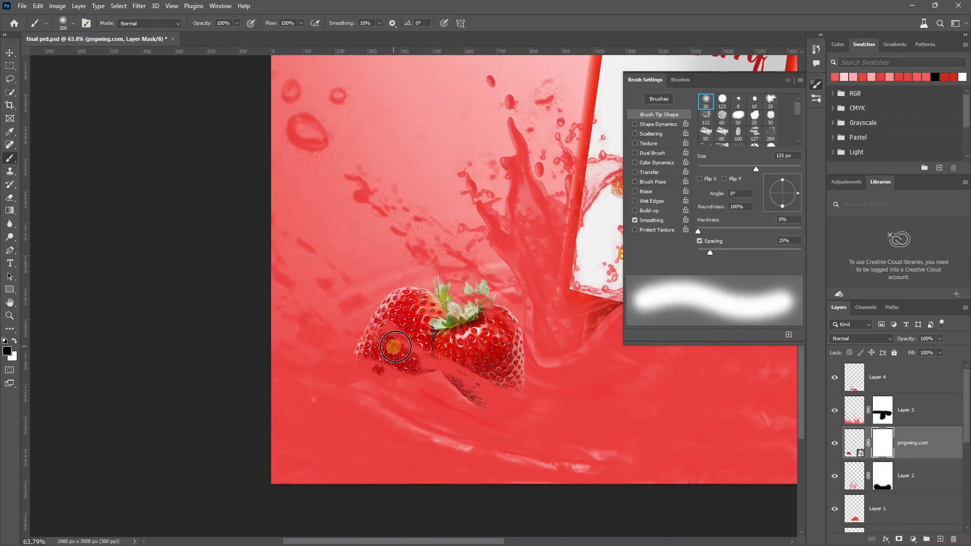
pyautogui.click(786, 83)
pyautogui.scroll(3, 446, 384)
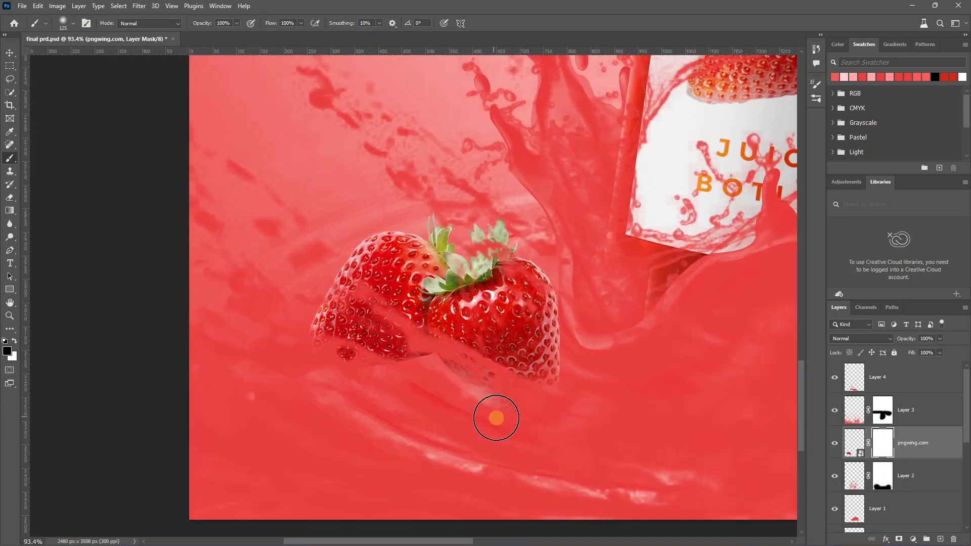
pyautogui.press('[')
pyautogui.press('[')
pyautogui.press('[')
pyautogui.press('[')
pyautogui.press('[')
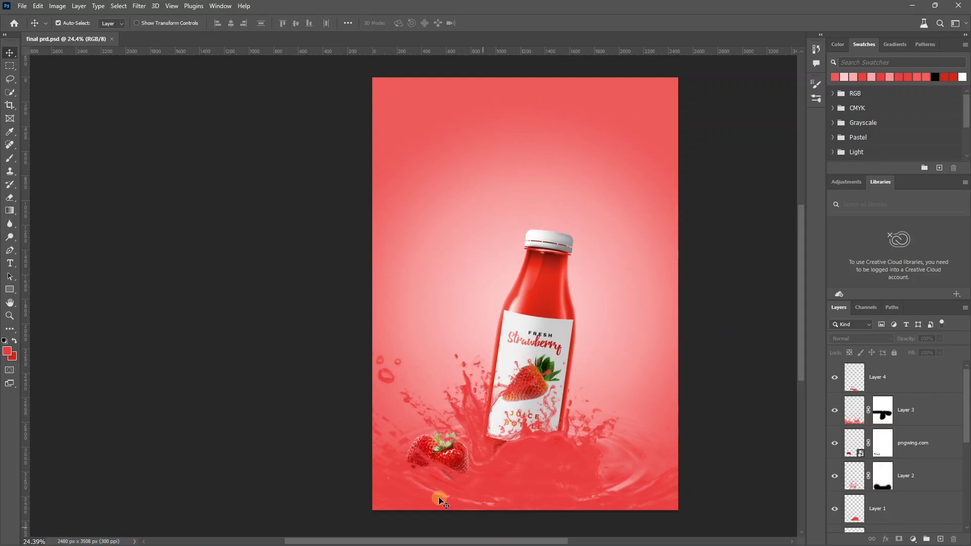
# Place the halved-strawberry image pngwing.com (1), shrink and rotate it, and let it run off the poster's left edge.
pyautogui.hotkey('alt', 'Tab')
pyautogui.moveTo(483, 137); pyautogui.dragTo(597, 227)
pyautogui.moveTo(509, 298); pyautogui.dragTo(363, 292)
pyautogui.press('Return')
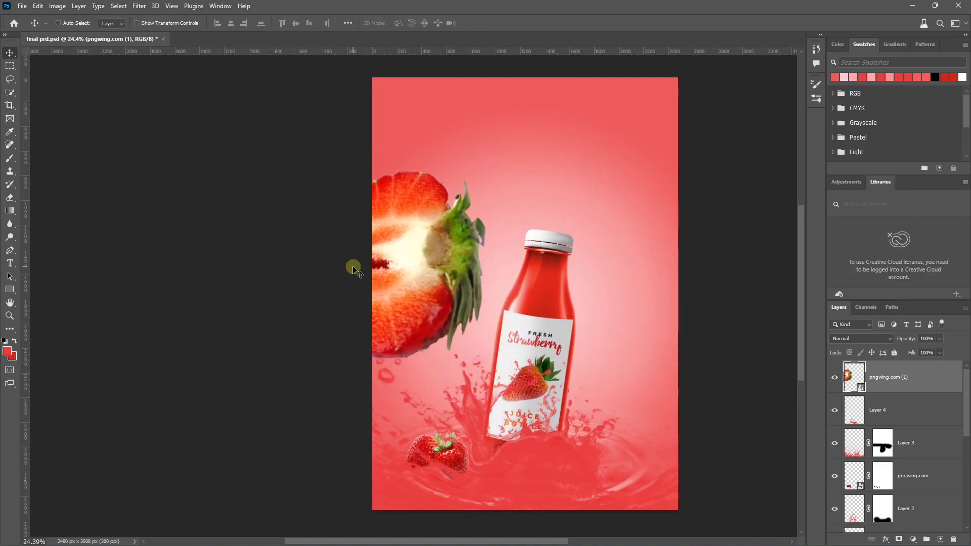
pyautogui.hotkey('ctrl', 't')
pyautogui.moveTo(353, 167); pyautogui.dragTo(351, 228)
pyautogui.moveTo(457, 206); pyautogui.dragTo(420, 139)
# Duplicate the halved strawberry to the poster's right edge, lower than the original, making the copy smaller, rotated and partly cropped.
pyautogui.moveTo(432, 223); pyautogui.dragTo(711, 325)
pyautogui.press('Return')
pyautogui.hotkey('ctrl', 't')
pyautogui.moveTo(683, 288); pyautogui.dragTo(652, 266)
pyautogui.moveTo(590, 306); pyautogui.dragTo(610, 321)
pyautogui.press('Return')
pyautogui.moveTo(553, 302); pyautogui.dragTo(552, 345)
pyautogui.click(595, 338)
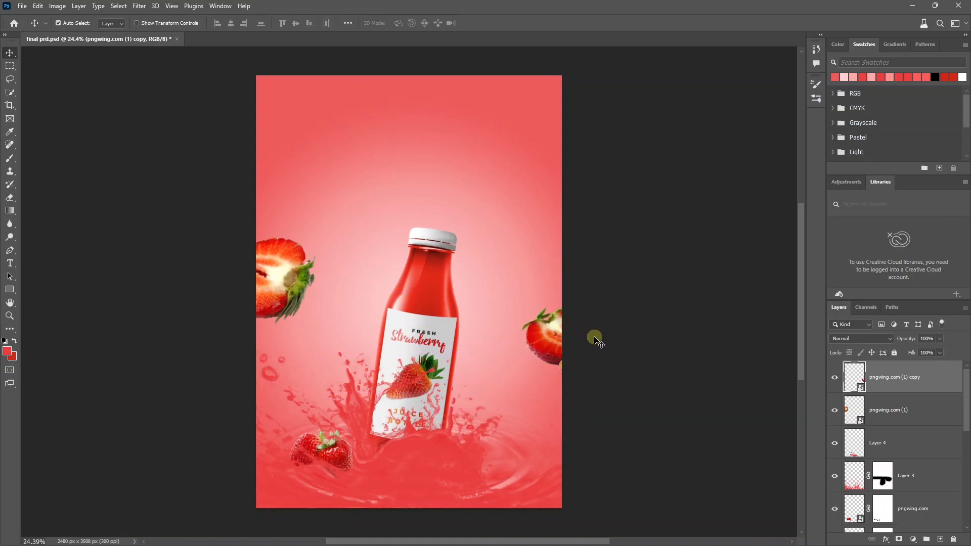
pyautogui.hotkey('shift', 'Right')
pyautogui.hotkey('shift', 'Right')
pyautogui.hotkey('shift', 'Right')
# Apply a slight, near-vertical Motion Blur to the halved-strawberry copy at the poster's right edge.
pyautogui.click(119, 68)
pyautogui.click(139, 11)
pyautogui.moveTo(172, 135)
pyautogui.click(296, 199)
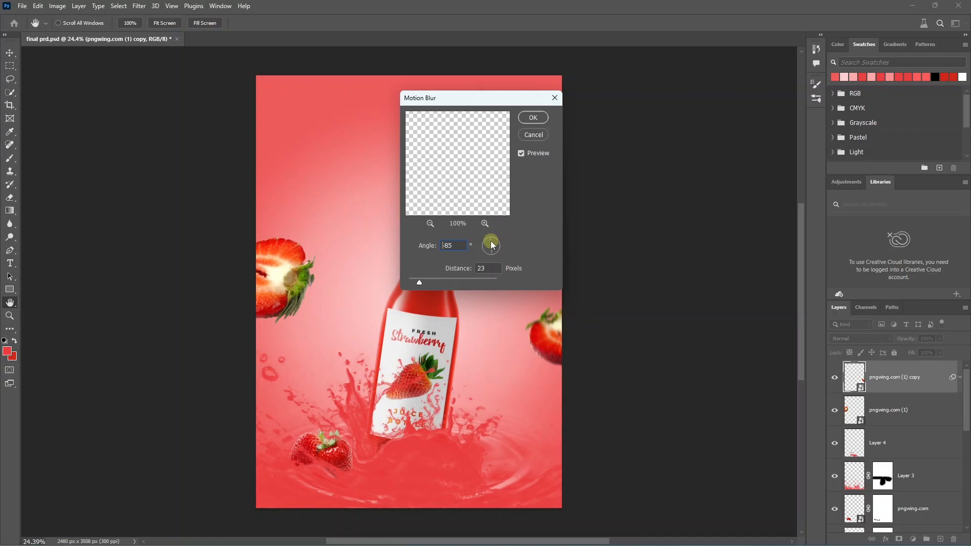
pyautogui.moveTo(482, 246)
pyautogui.mouseDown()
pyautogui.moveTo(529, 306)
pyautogui.moveTo(537, 341)
pyautogui.moveTo(483, 278)
pyautogui.moveTo(491, 260)
pyautogui.mouseUp()
pyautogui.moveTo(424, 284); pyautogui.dragTo(417, 283)
pyautogui.press('Return')
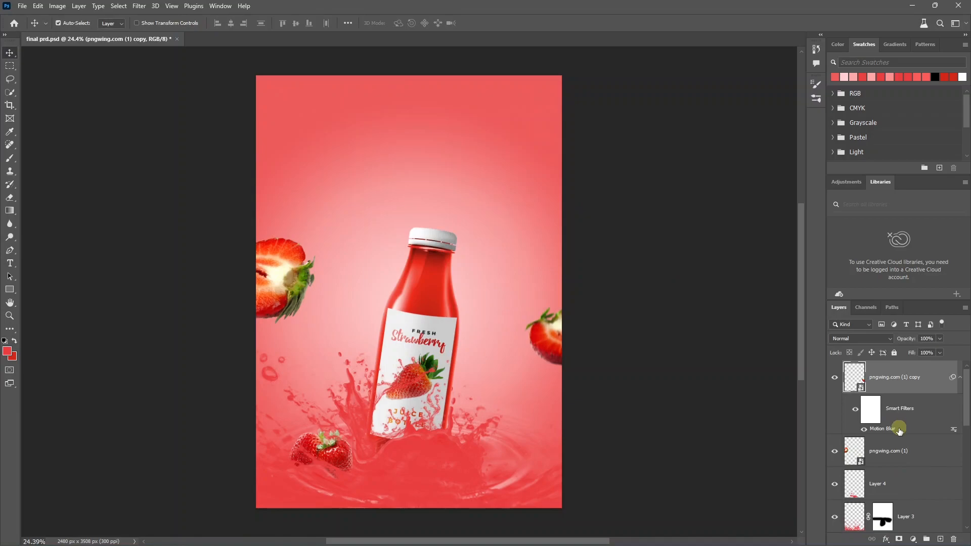
# Copy the Motion Blur smart filter to the left halved strawberry and increase its blur distance.
pyautogui.moveTo(888, 430); pyautogui.dragTo(891, 458)
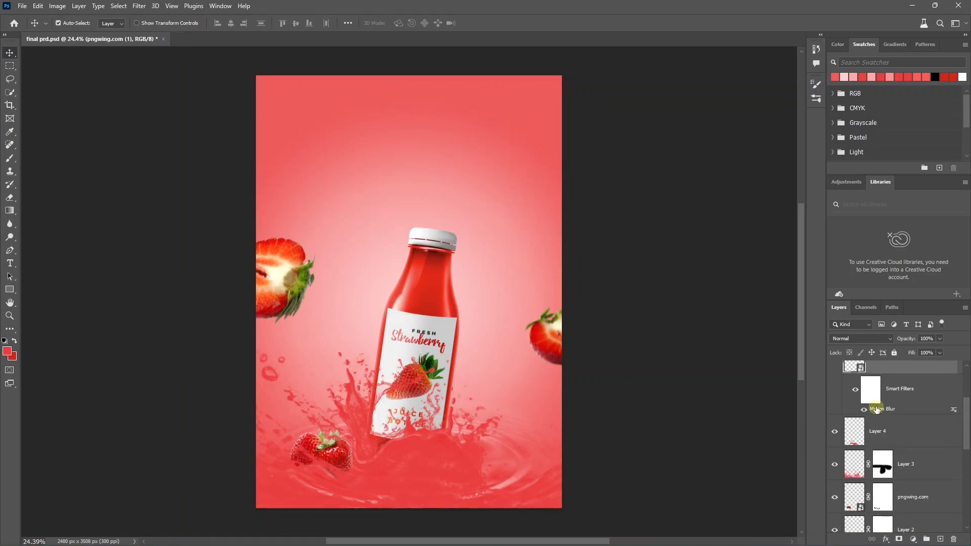
pyautogui.doubleClick(881, 409)
pyautogui.moveTo(418, 282); pyautogui.dragTo(432, 284)
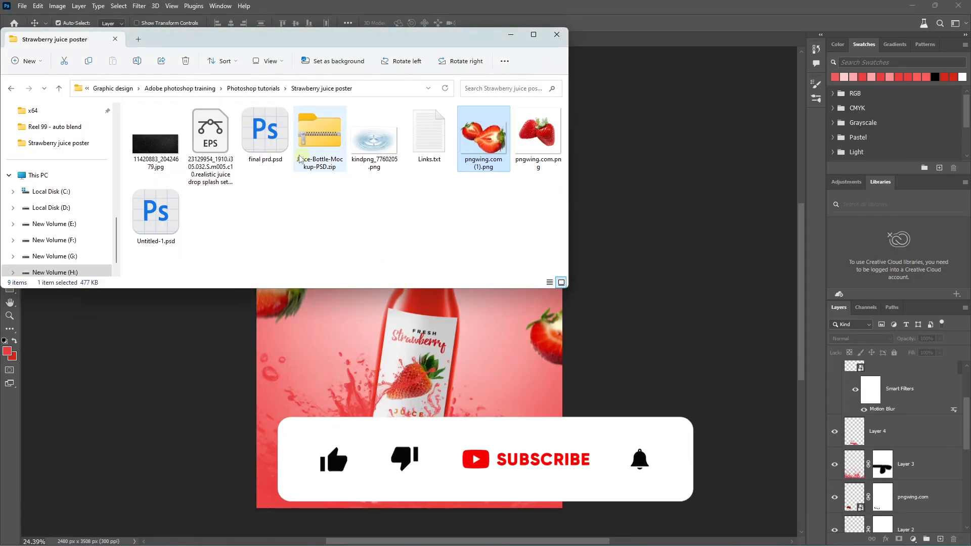
# Place the water-drop texture 11420883_20424679.jpg and scale it to span the full width of the poster's upper part.
pyautogui.click(155, 145)
pyautogui.moveTo(154, 145); pyautogui.dragTo(400, 133)
pyautogui.moveTo(406, 203); pyautogui.dragTo(418, 248)
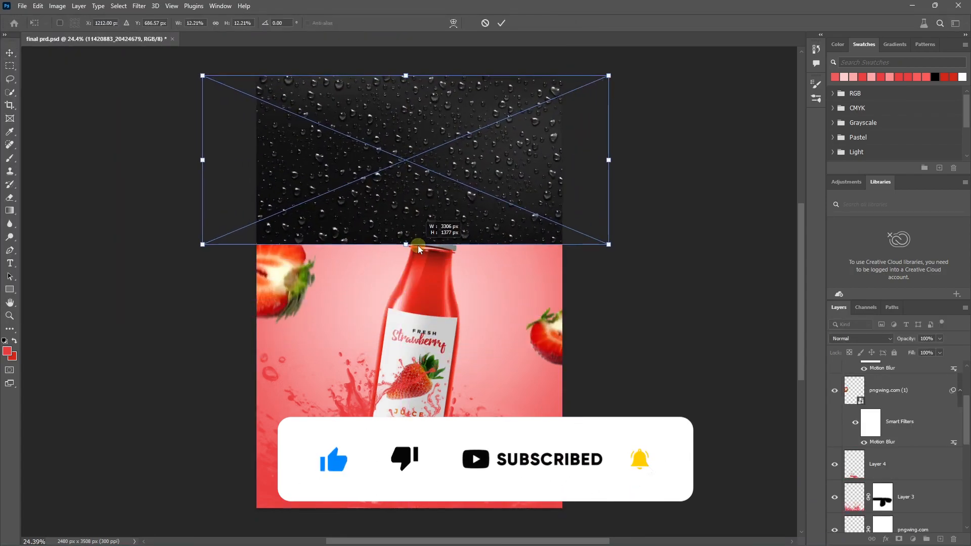
pyautogui.press('Return')
# Duplicate the water-drop texture downward, turn the copy 180 degrees, and add a second copy to cover the rest of the poster.
pyautogui.moveTo(395, 195); pyautogui.dragTo(399, 349)
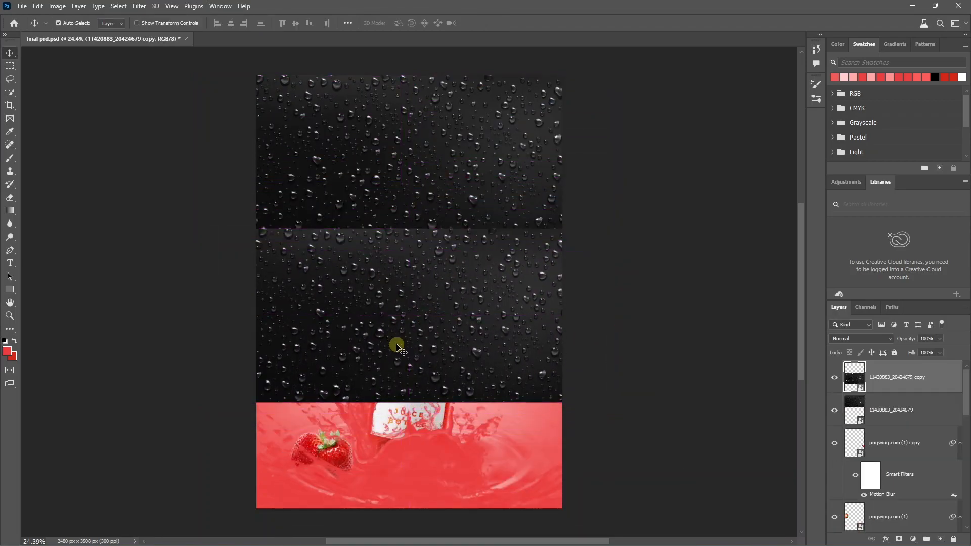
pyautogui.hotkey('ctrl', 't')
pyautogui.moveTo(635, 228); pyautogui.dragTo(183, 379)
pyautogui.moveTo(358, 252); pyautogui.dragTo(396, 438)
pyautogui.press('Return')
# Add a layer mask to the lowest water-drop copy and paint black along the seam with the copy above it.
pyautogui.scroll(-1, 357, 263)
pyautogui.scroll(-2, 431, 394)
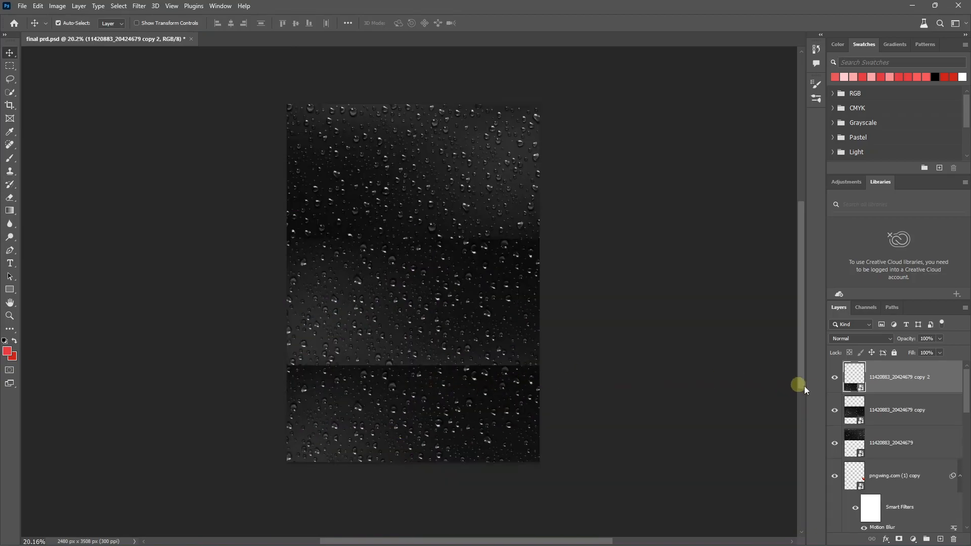
pyautogui.click(899, 539)
pyautogui.press('d')
pyautogui.press('b')
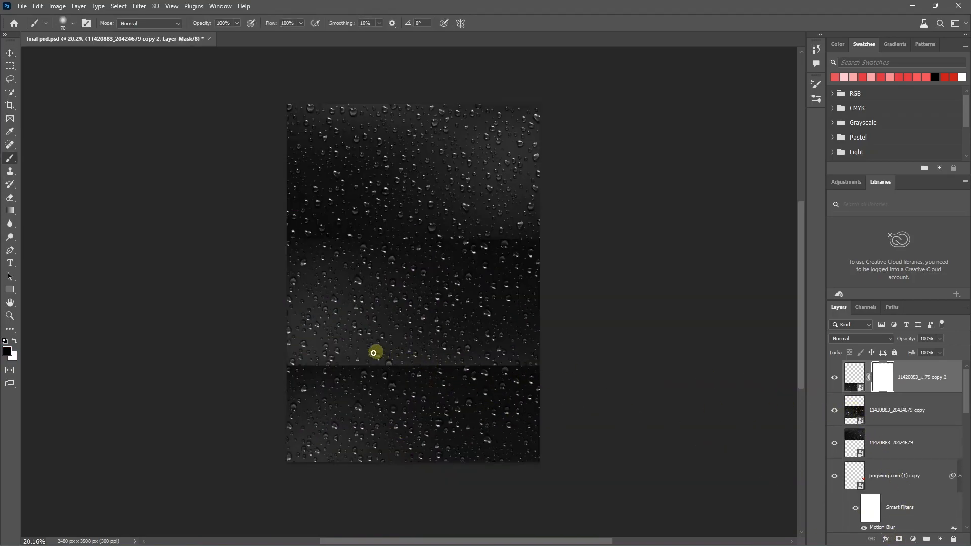
pyautogui.moveTo(288, 365); pyautogui.dragTo(602, 362)
# Mask the middle water-drop copy, paint out its upper seam in black, and repaint the lower seam on the bottom copy's mask.
pyautogui.click(881, 410)
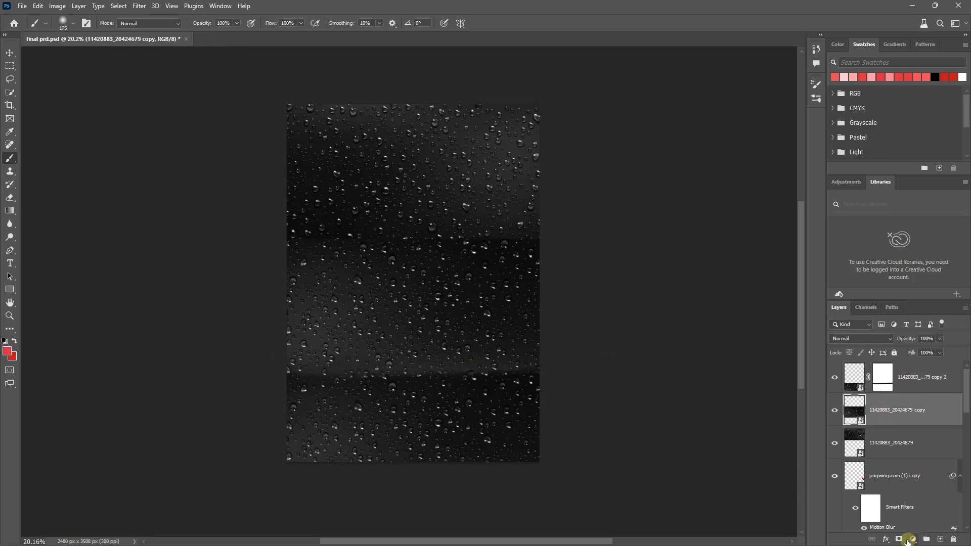
pyautogui.click(899, 539)
pyautogui.press('d')
pyautogui.moveTo(577, 232); pyautogui.dragTo(402, 235)
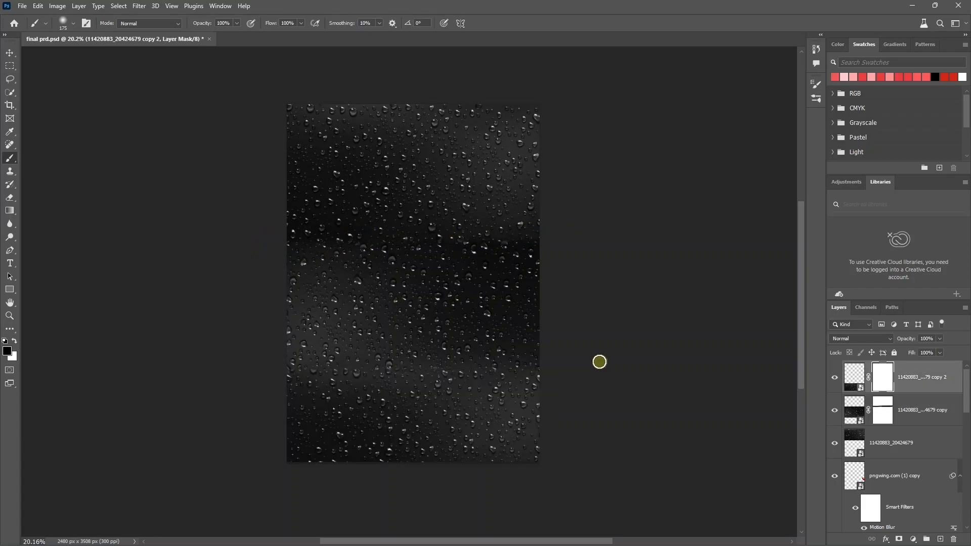
pyautogui.moveTo(599, 362); pyautogui.dragTo(300, 362)
pyautogui.press('v')
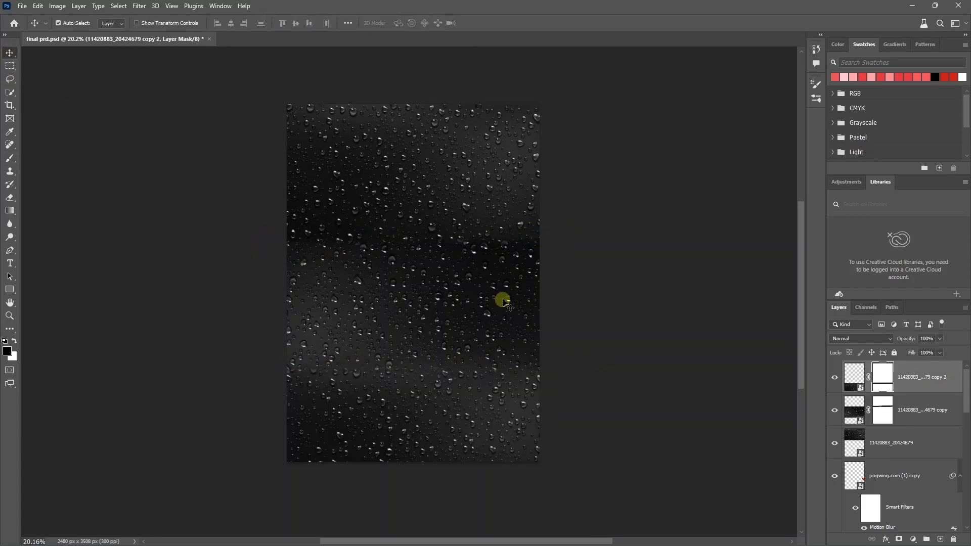
# Merge the three water-drop layers into one and move it down the stack to just above Gradient Fill 1.
pyautogui.keyDown('shift'); pyautogui.click(898, 445); pyautogui.keyUp('shift')
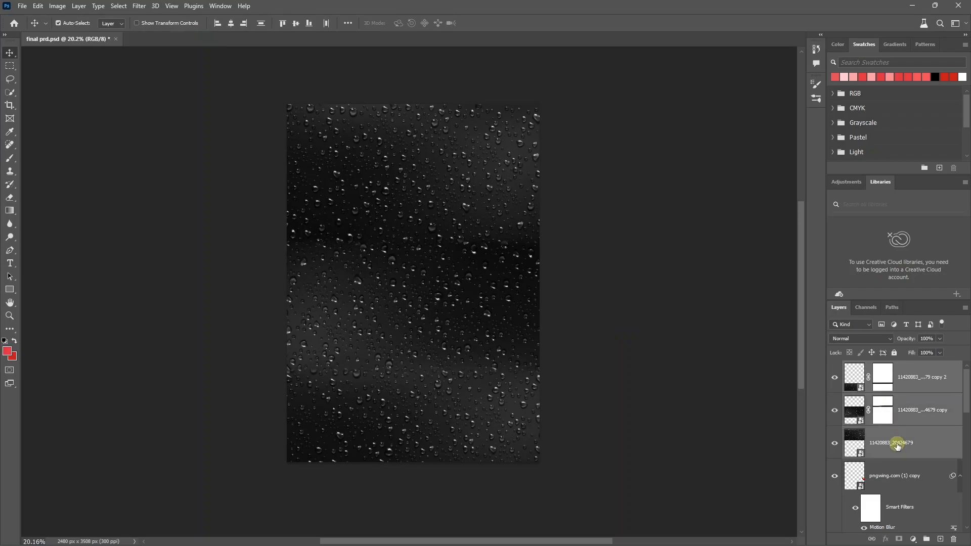
pyautogui.hotkey('ctrl', 'e')
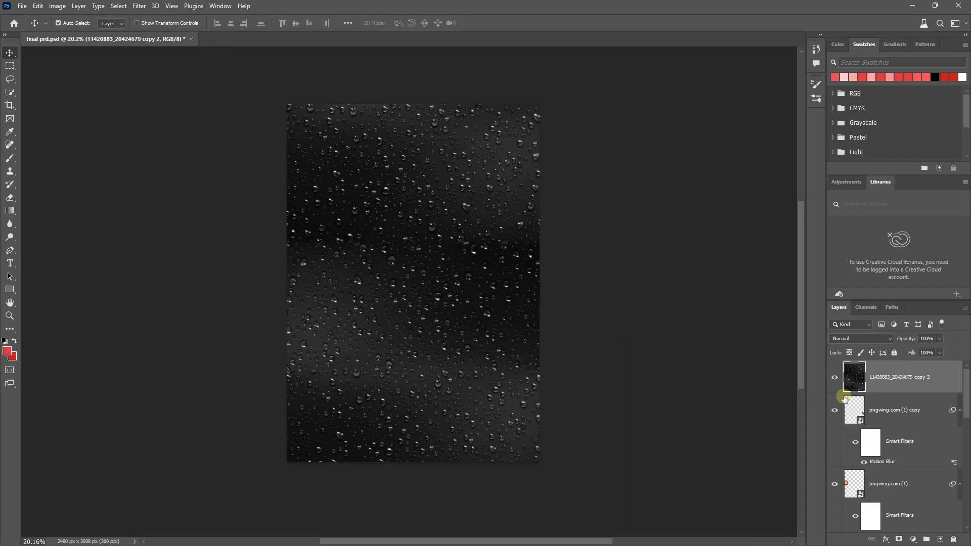
pyautogui.hotkey('ctrl', '[')
pyautogui.hotkey('ctrl', '[')
pyautogui.hotkey('ctrl', '[')
pyautogui.hotkey('ctrl', '[')
pyautogui.hotkey('ctrl', '[')
pyautogui.hotkey('ctrl', '[')
pyautogui.hotkey('ctrl', '[')
pyautogui.hotkey('ctrl', '[')
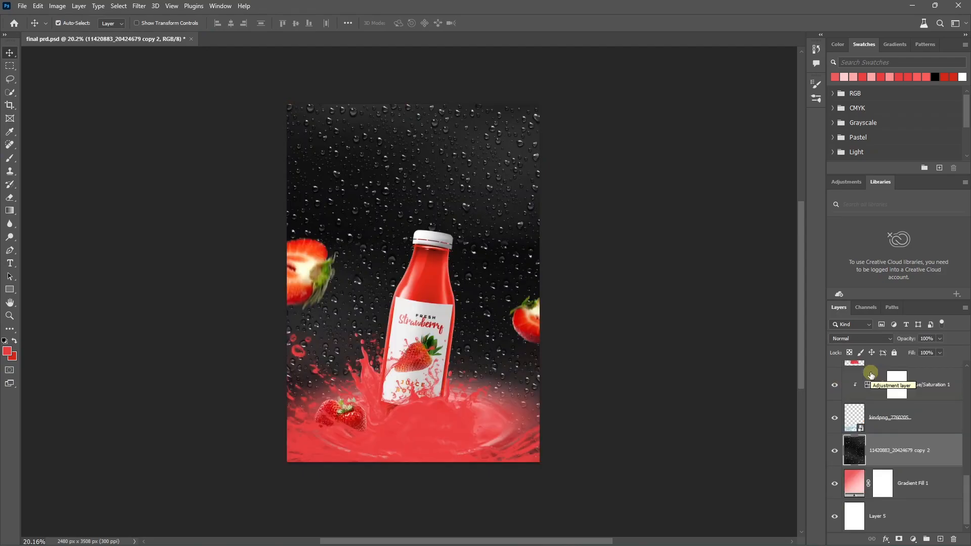
# Set the merged water-drop layer's blending mode to Screen.
pyautogui.click(860, 340)
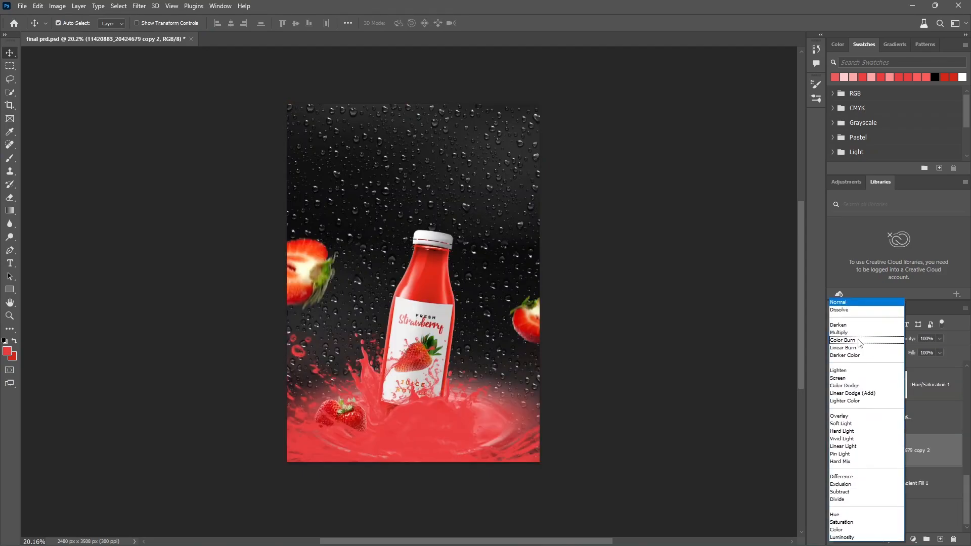
pyautogui.click(843, 379)
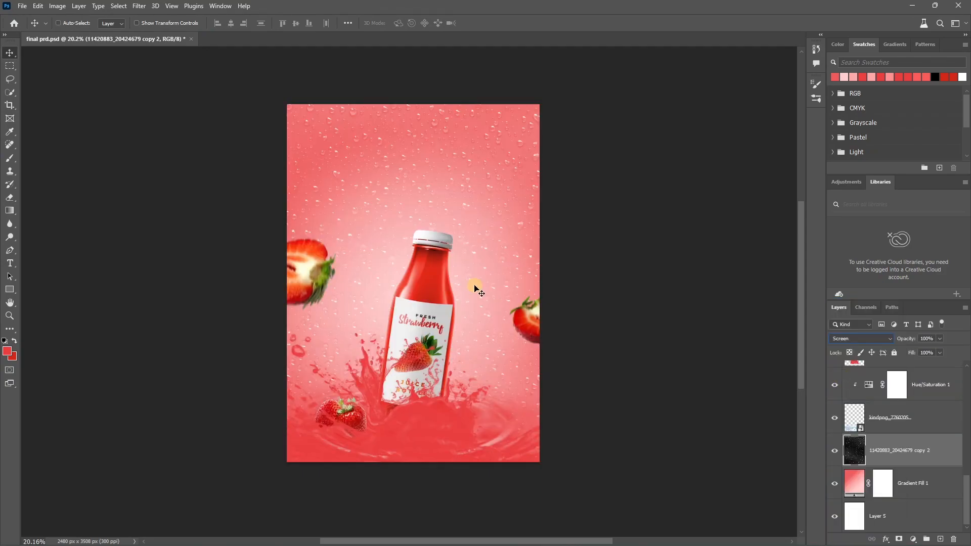
pyautogui.click(622, 277)
pyautogui.scroll(4, 433, 260)
pyautogui.scroll(-2, 465, 276)
pyautogui.click(529, 238)
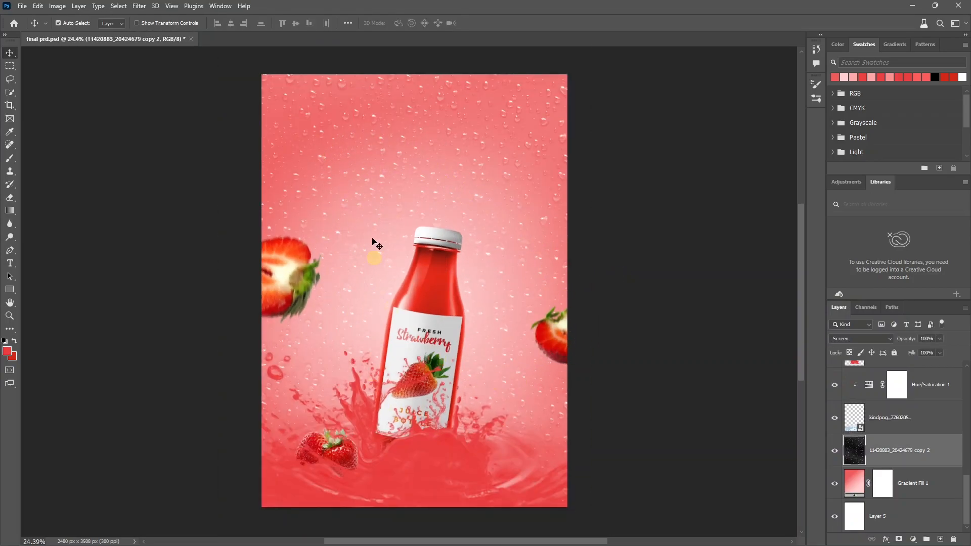
pyautogui.scroll(1, 487, 236)
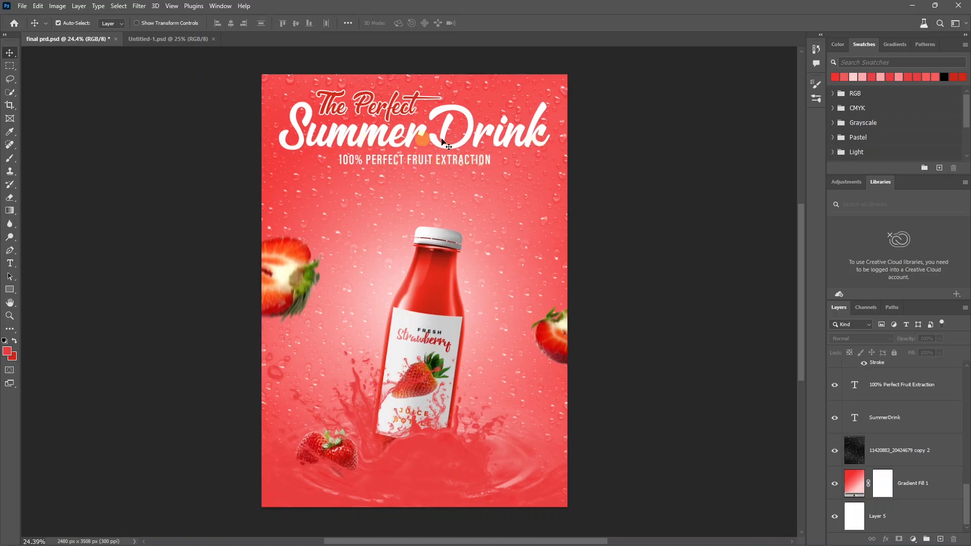
# Examine the headline text layers, switching the Stroke effect on "The Perfect" off and back on.
pyautogui.click(344, 112)
pyautogui.click(609, 260)
pyautogui.click(864, 408)
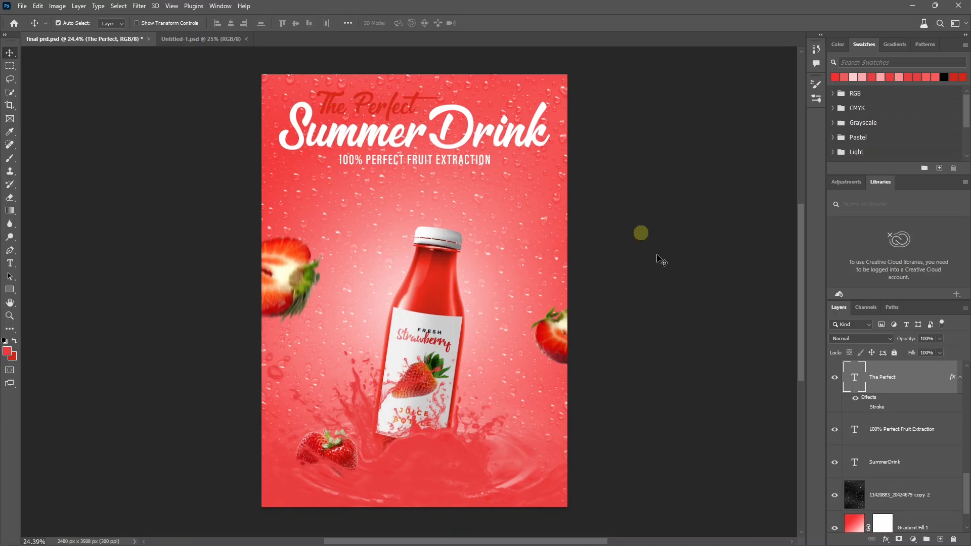
pyautogui.click(865, 408)
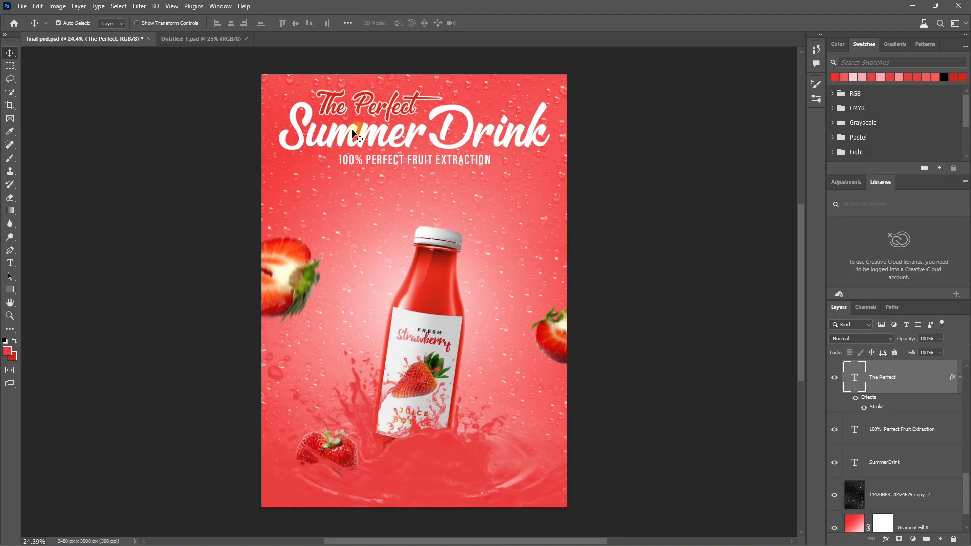
pyautogui.click(390, 161)
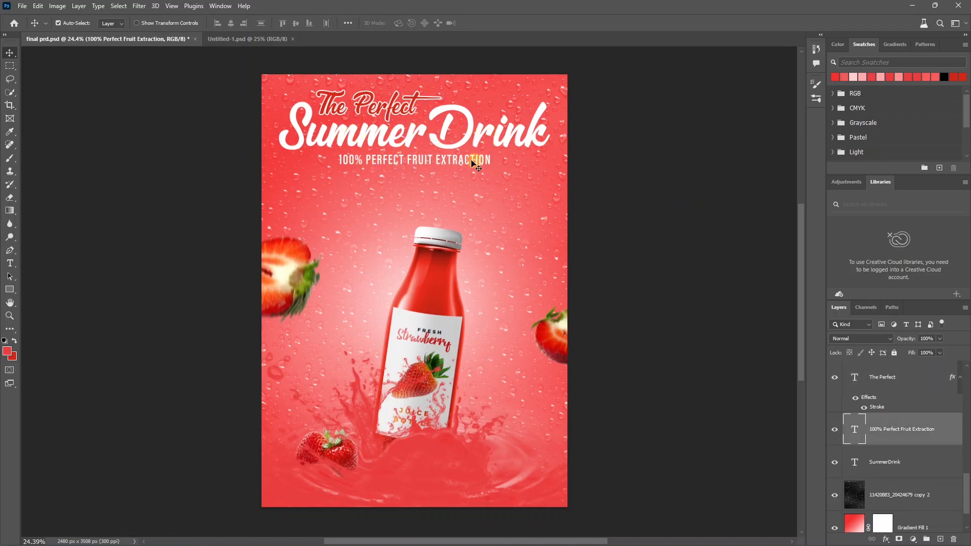
pyautogui.click(347, 141)
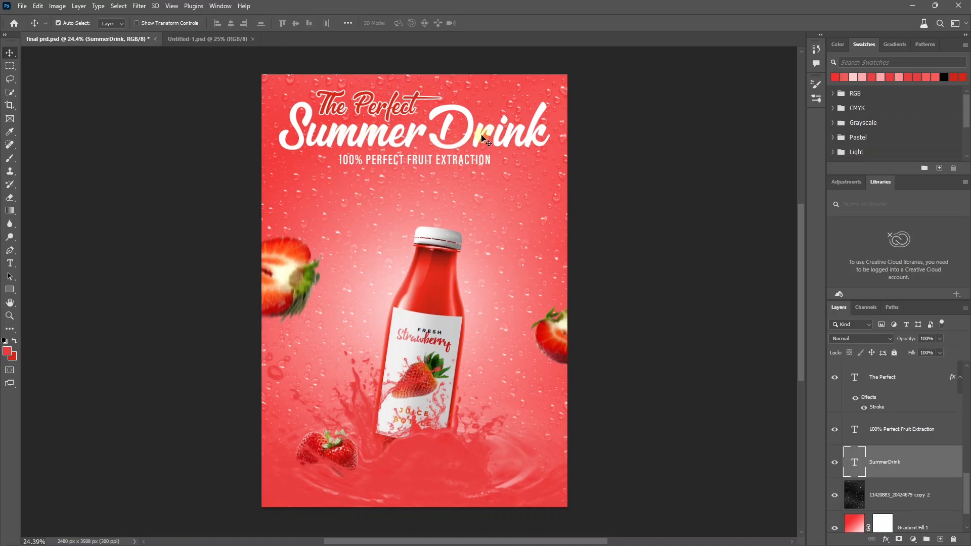
pyautogui.click(392, 163)
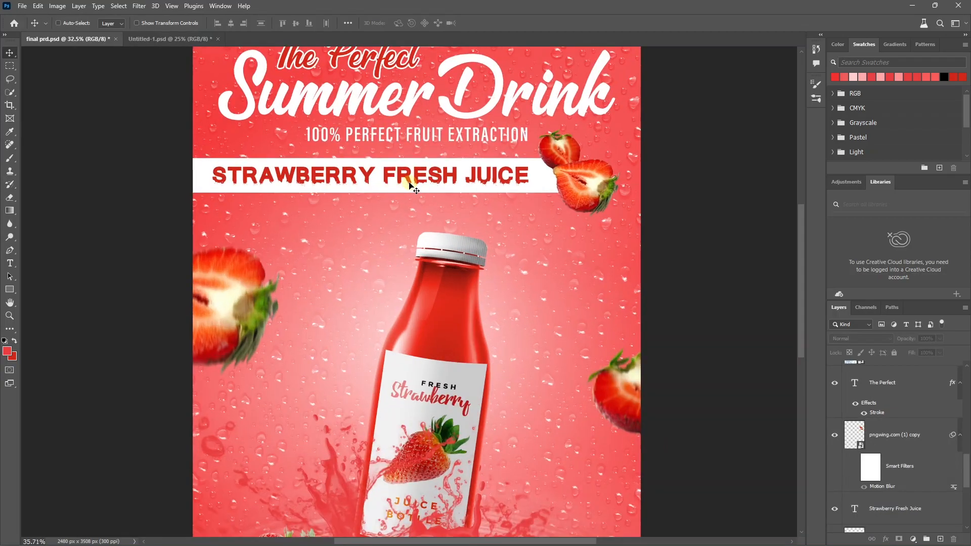
# Inspect the font and the ragged letter edges of the "Strawberry Fresh Juice" banner text up close.
pyautogui.scroll(1, 414, 189)
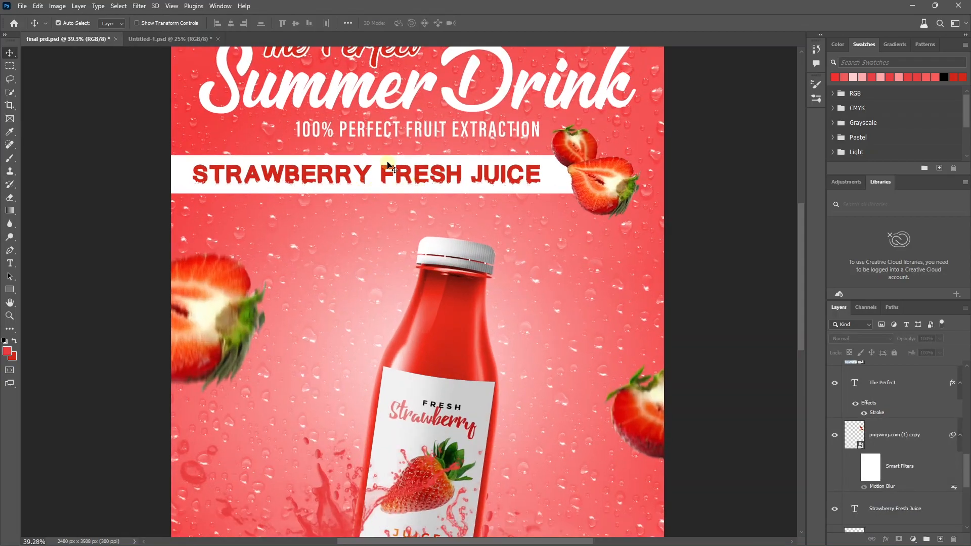
pyautogui.doubleClick(361, 183)
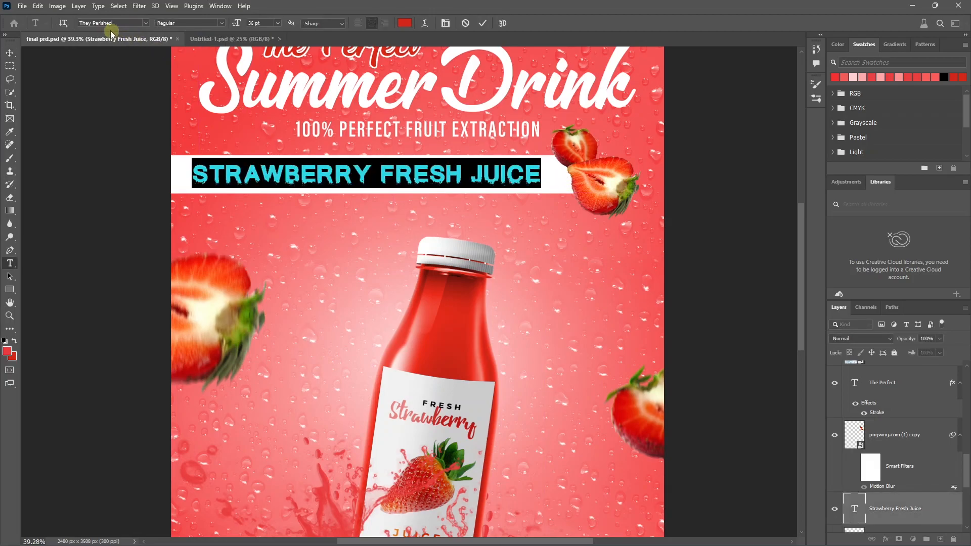
pyautogui.click(259, 151)
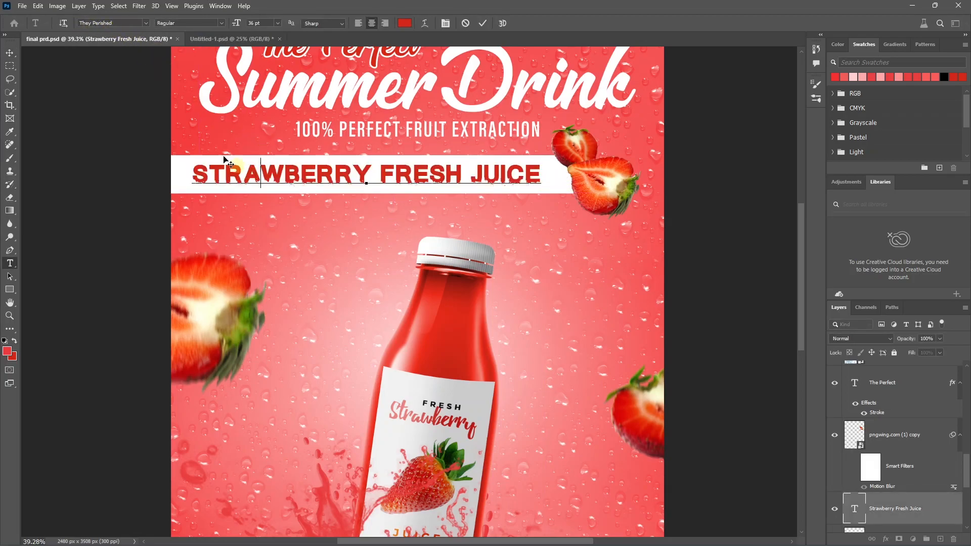
pyautogui.press('v')
pyautogui.scroll(5, 246, 172)
pyautogui.scroll(2, 246, 172)
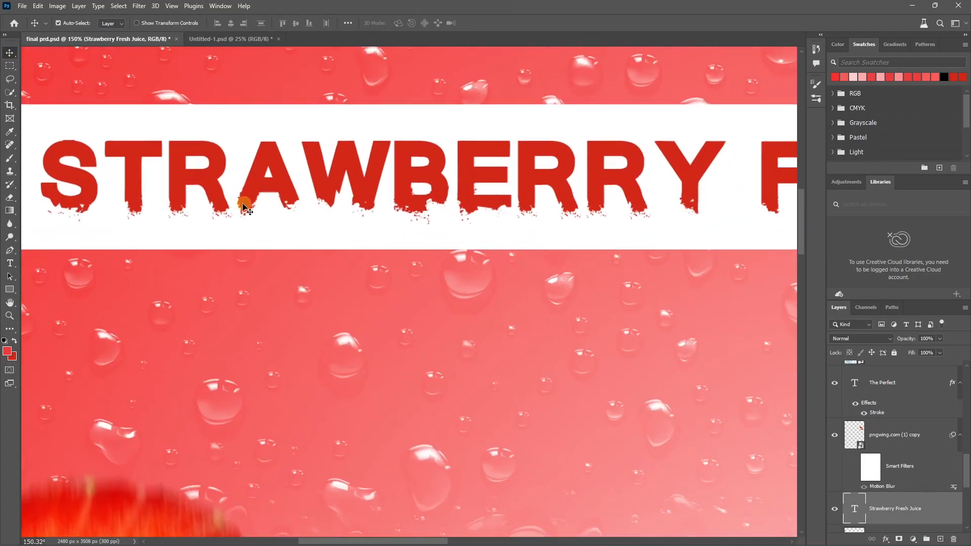
pyautogui.scroll(-7, 320, 221)
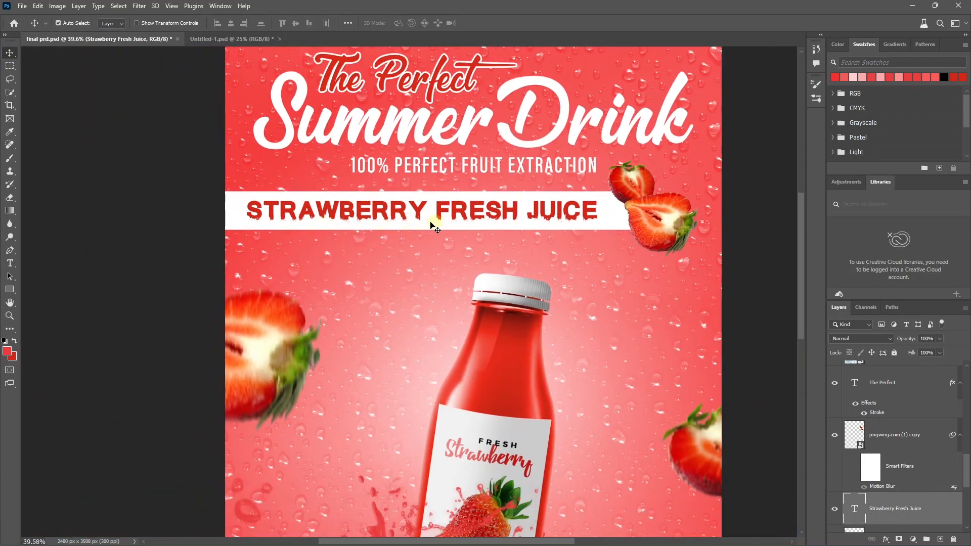
pyautogui.scroll(-2, 432, 226)
# Add a new layer beneath the larger halved strawberry beside the banner and flatten the brush tip into an ellipse.
pyautogui.click(621, 225)
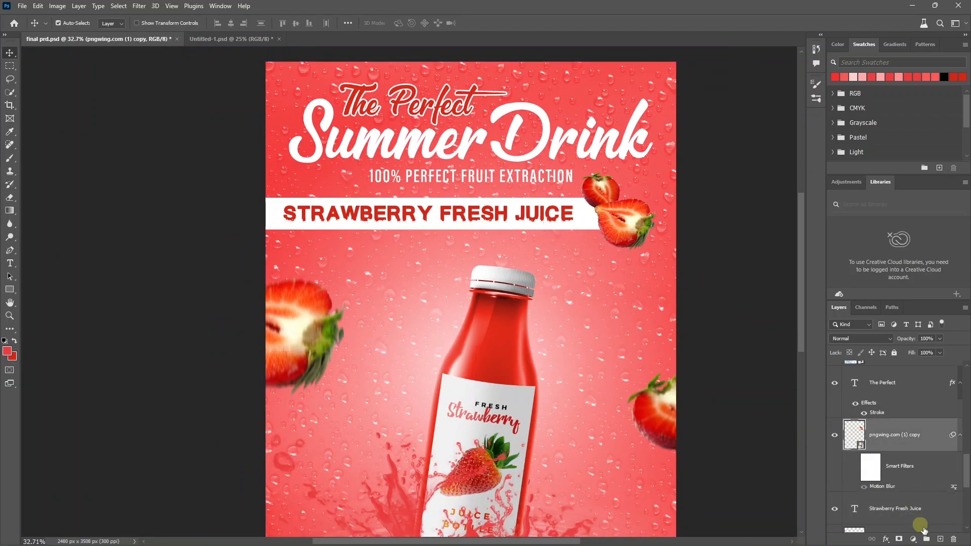
pyautogui.keyDown('ctrl'); pyautogui.click(940, 539); pyautogui.keyUp('ctrl')
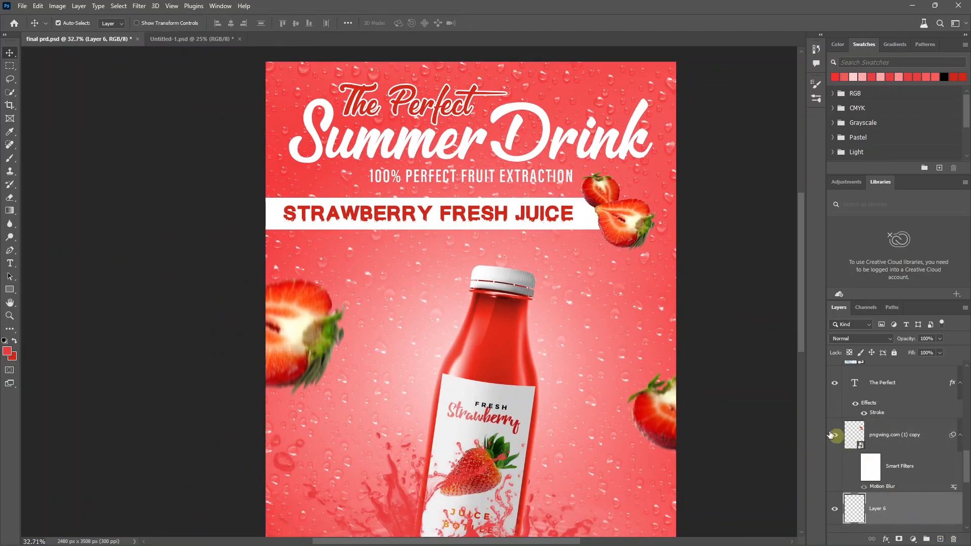
pyautogui.press('b')
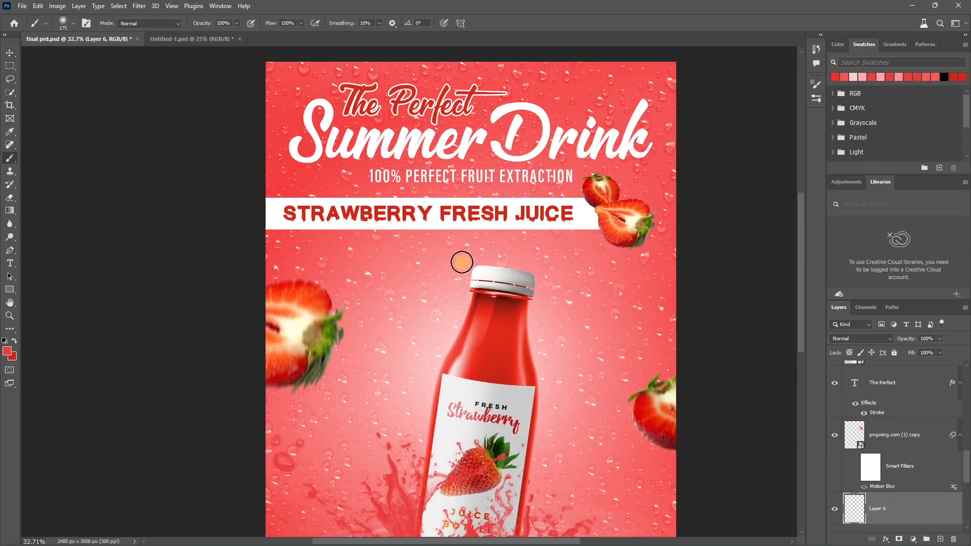
pyautogui.click(73, 26)
pyautogui.moveTo(31, 74); pyautogui.dragTo(30, 61)
pyautogui.press('Return')
pyautogui.press(']')
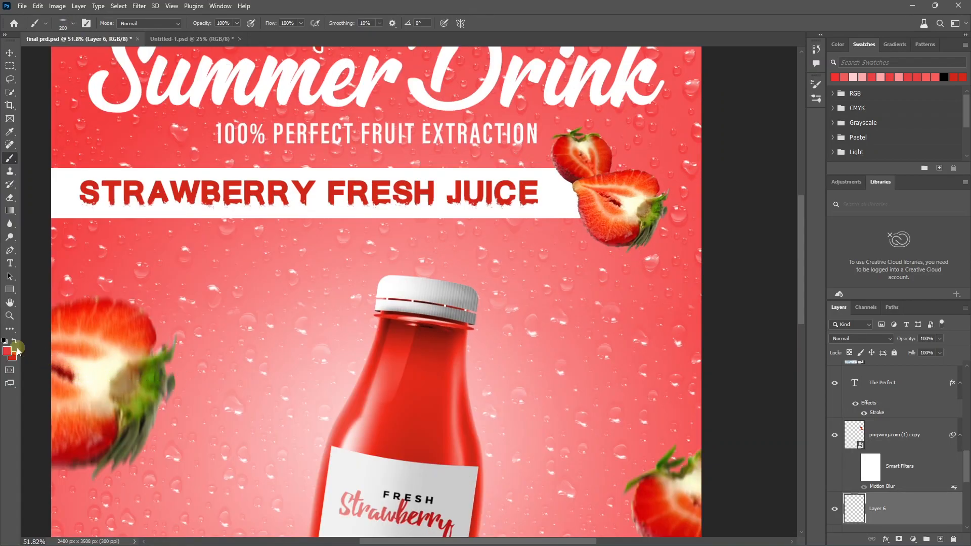
# Paint a soft black shadow under the banner's halved strawberry with a 400 px brush and open the layer's opacity setting.
pyautogui.click(4, 342)
pyautogui.press(']')
pyautogui.press(']')
pyautogui.press(']')
pyautogui.press(']')
pyautogui.press(']')
pyautogui.press(']')
pyautogui.click(621, 245)
pyautogui.scroll(-3, 726, 271)
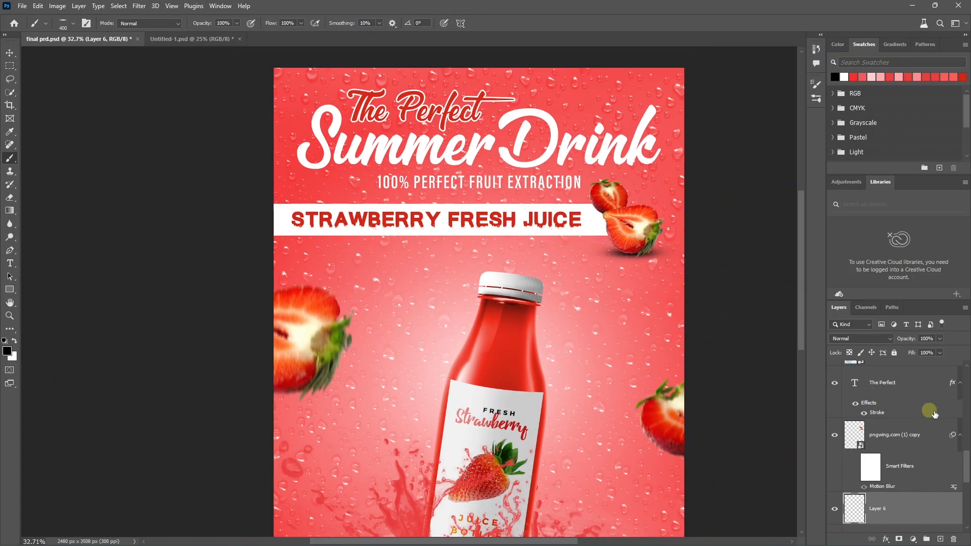
pyautogui.click(940, 338)
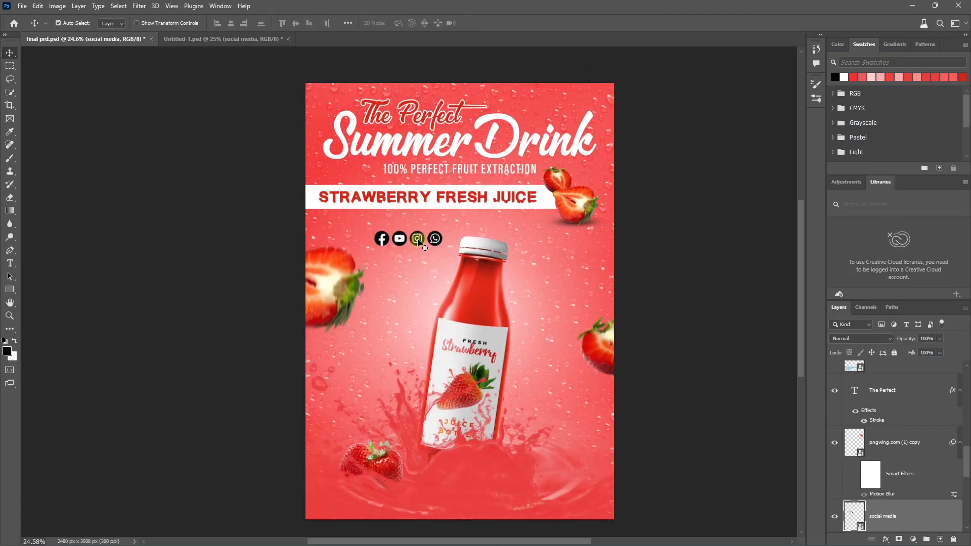
# Add a Hue/Saturation adjustment above the social media icons and clip it to their layer.
pyautogui.click(414, 239)
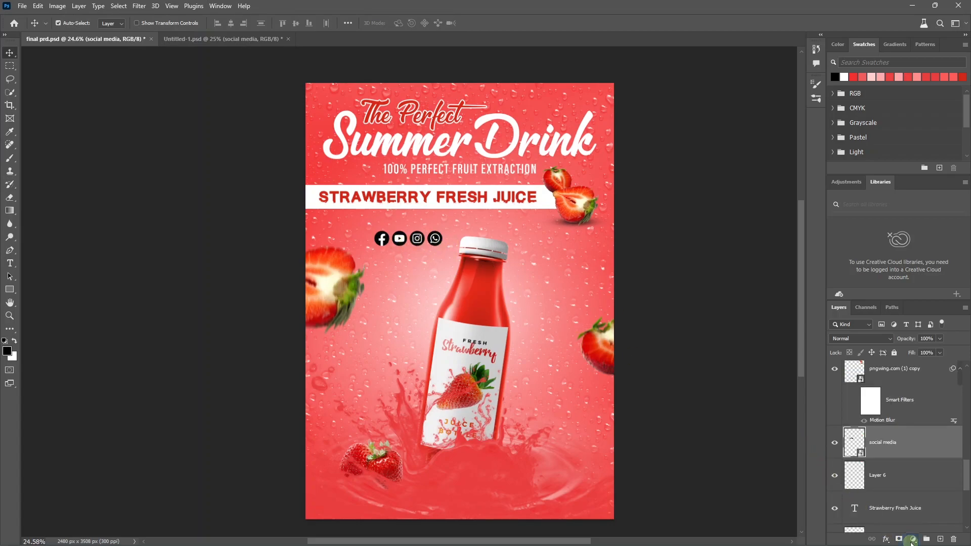
pyautogui.click(913, 540)
pyautogui.click(902, 451)
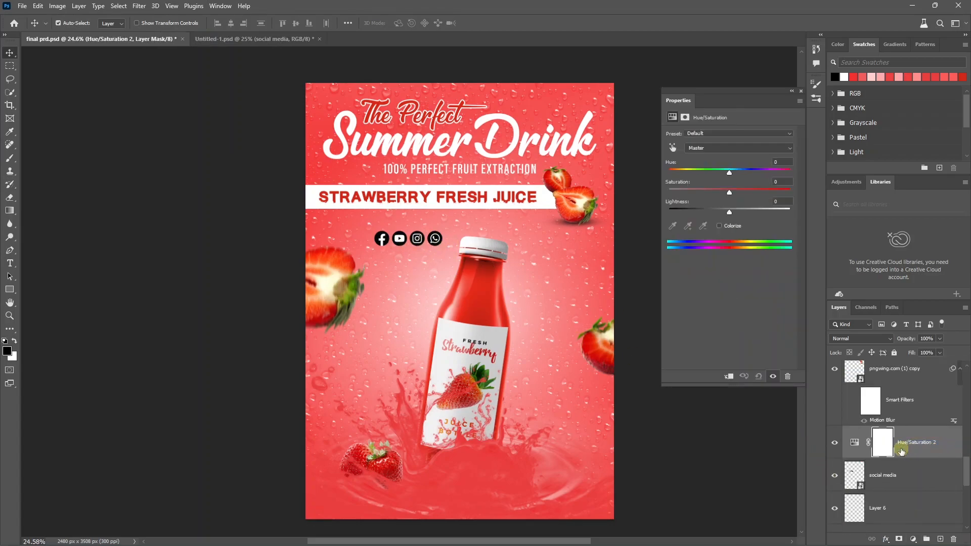
pyautogui.keyDown('alt'); pyautogui.click(908, 459); pyautogui.keyUp('alt')
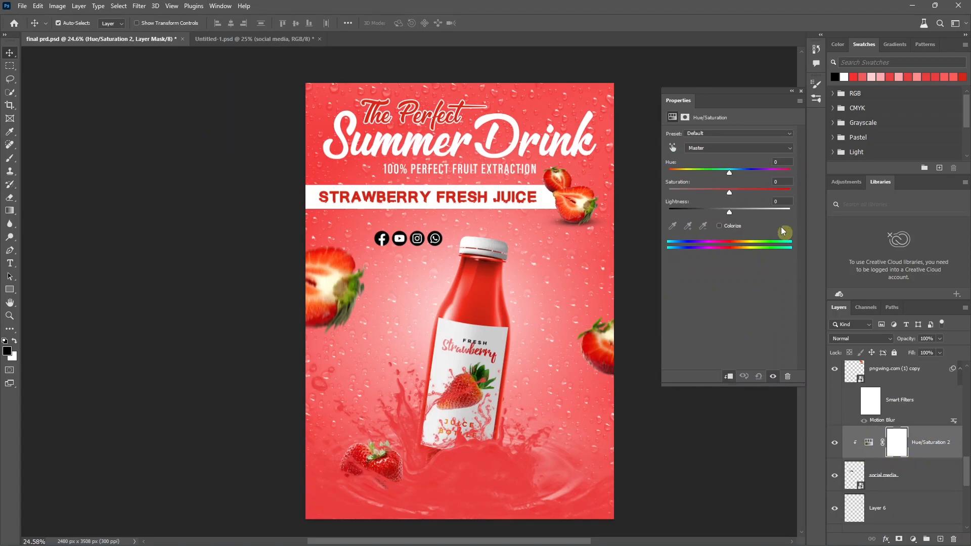
# Colorize the social media icons red by turning on Colorize and adjusting the saturation and lightness.
pyautogui.click(719, 226)
pyautogui.moveTo(699, 193); pyautogui.dragTo(672, 214)
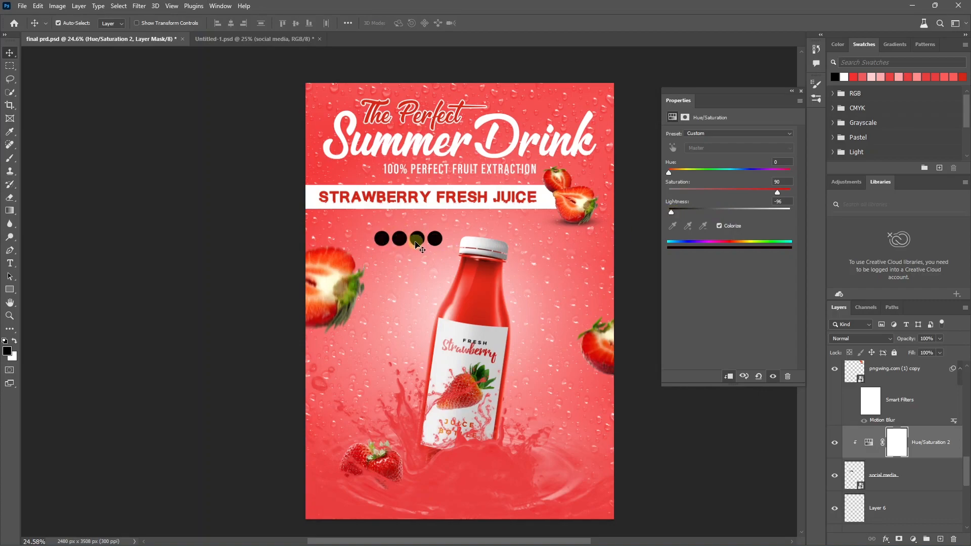
pyautogui.moveTo(671, 212); pyautogui.dragTo(792, 193)
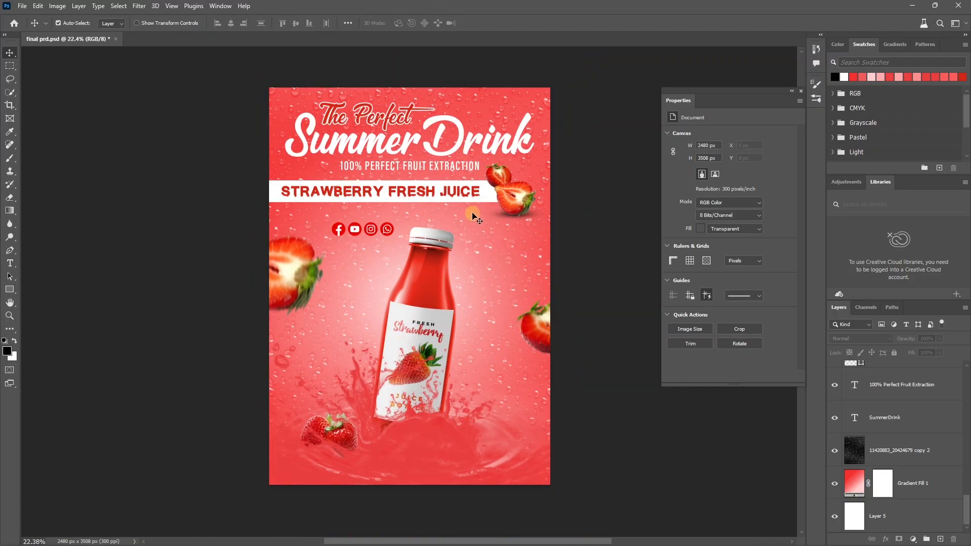
# Add a layer mask to the water-drop overlay above the gradient fill and lower the brush opacity to 24%.
pyautogui.click(874, 455)
pyautogui.click(899, 539)
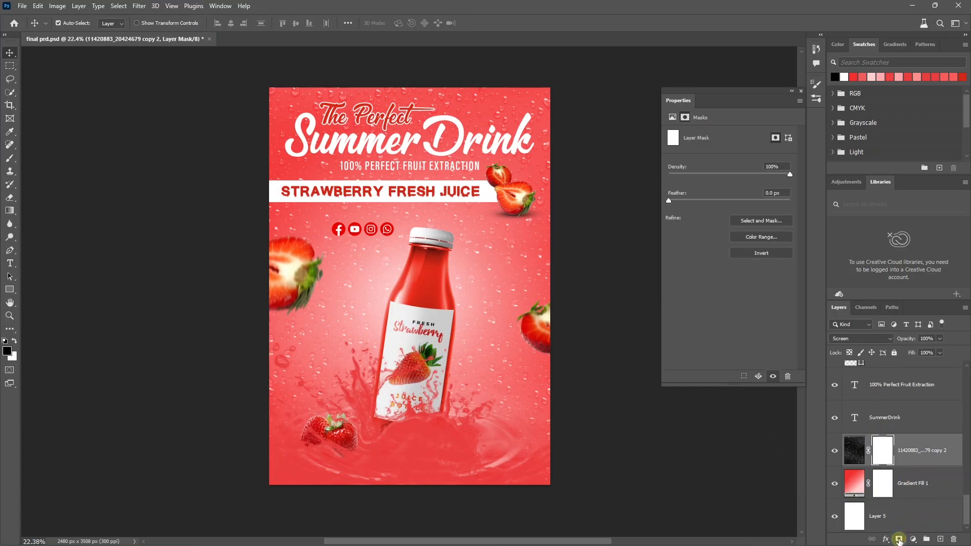
pyautogui.press('b')
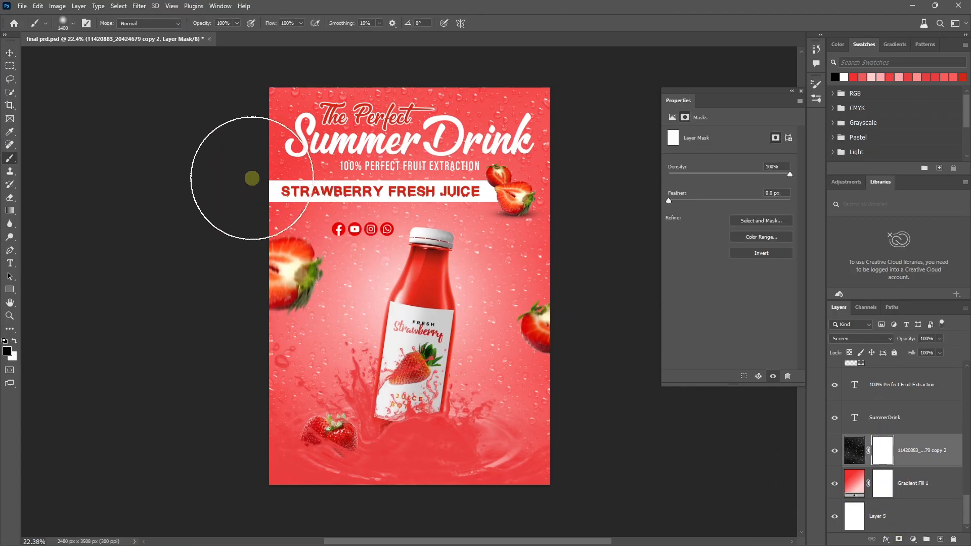
pyautogui.click(237, 24)
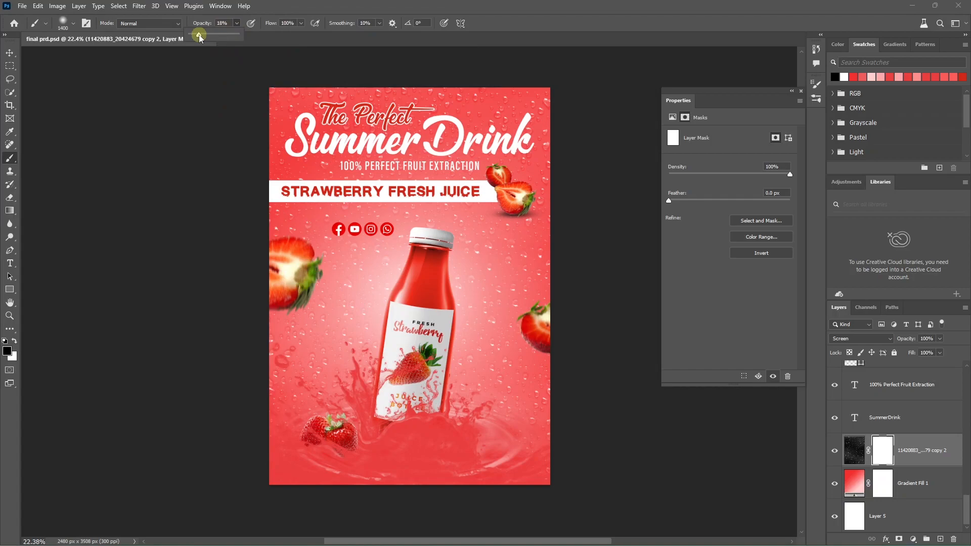
# Fade the water drops near the poster's lower-right corner by painting black on the overlay's mask with a 1900 px soft brush.
pyautogui.press(']')
pyautogui.press(']')
pyautogui.press(']')
pyautogui.press(']')
pyautogui.press(']')
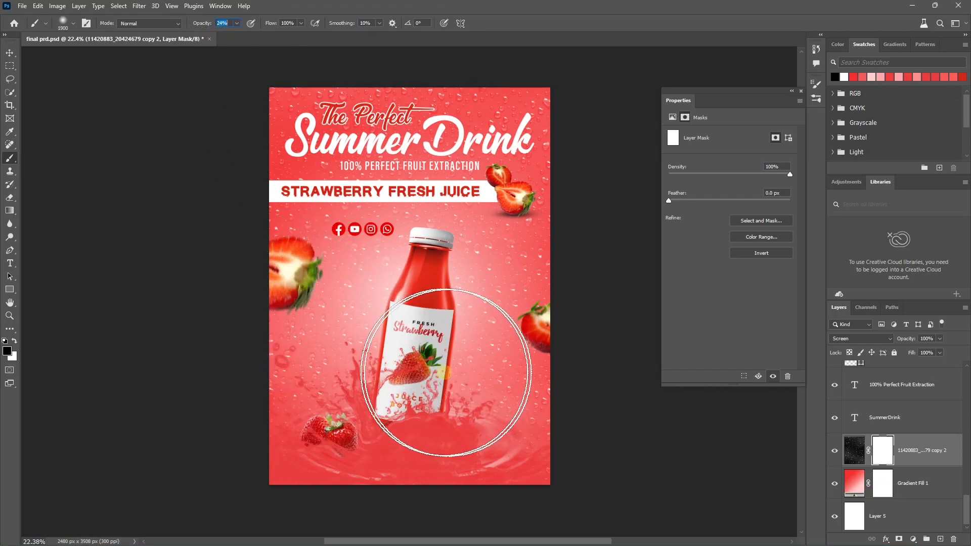
pyautogui.moveTo(526, 424)
pyautogui.mouseDown()
pyautogui.moveTo(572, 456)
pyautogui.moveTo(513, 431)
pyautogui.moveTo(593, 480)
pyautogui.moveTo(508, 416)
pyautogui.moveTo(635, 488)
pyautogui.mouseUp()
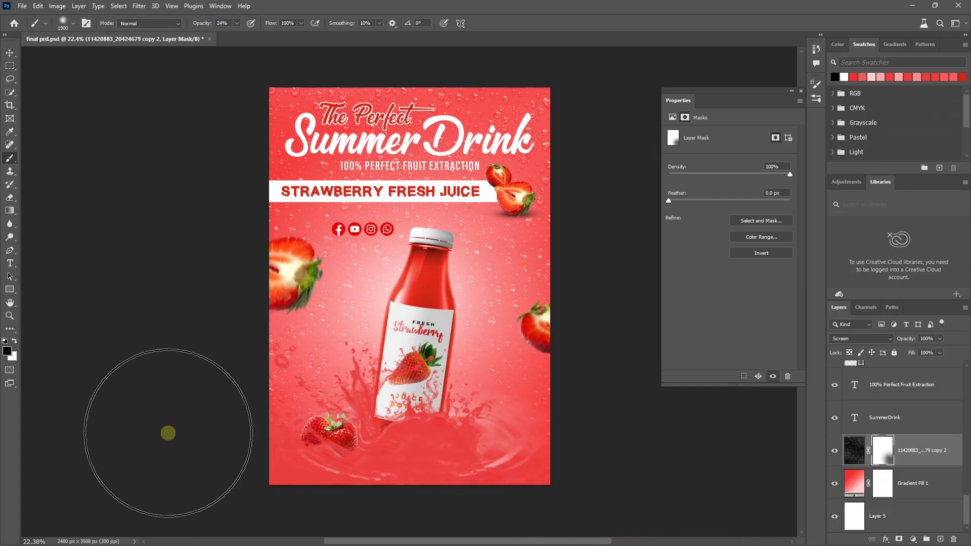
pyautogui.press('[')
pyautogui.press('[')
pyautogui.press('[')
pyautogui.scroll(1, 303, 202)
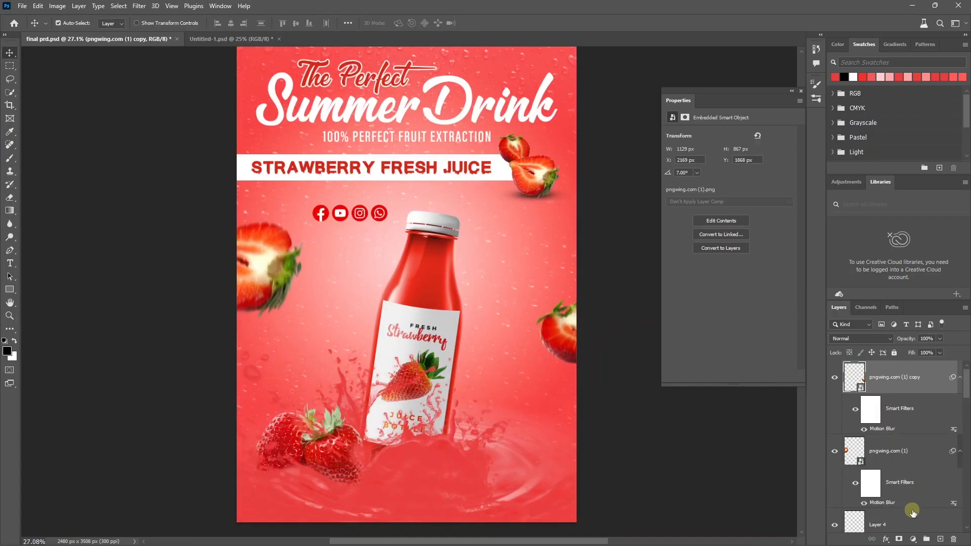
# Add a Color Lookup adjustment above all layers using the Crisp_Warm.look 3D LUT and reduce its fill to 23%.
pyautogui.click(913, 539)
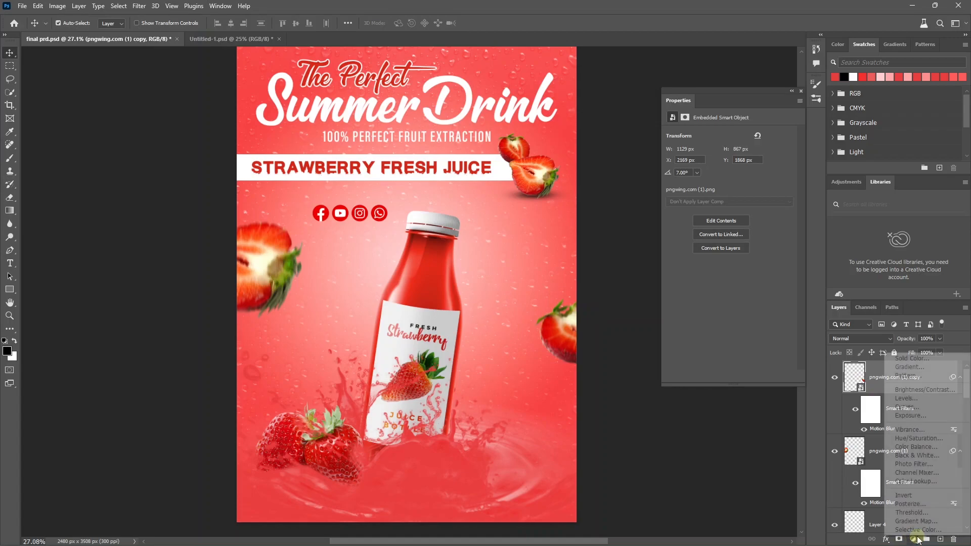
pyautogui.click(916, 482)
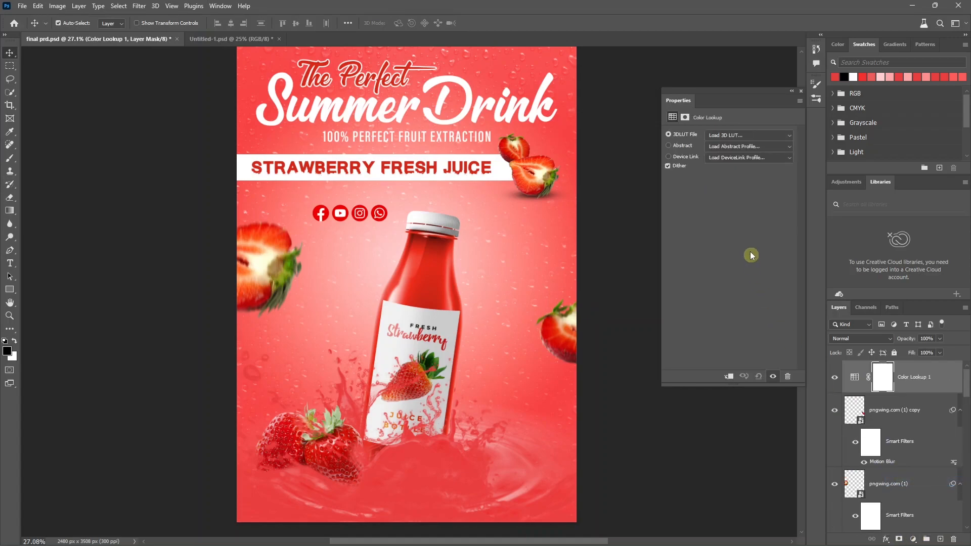
pyautogui.click(734, 135)
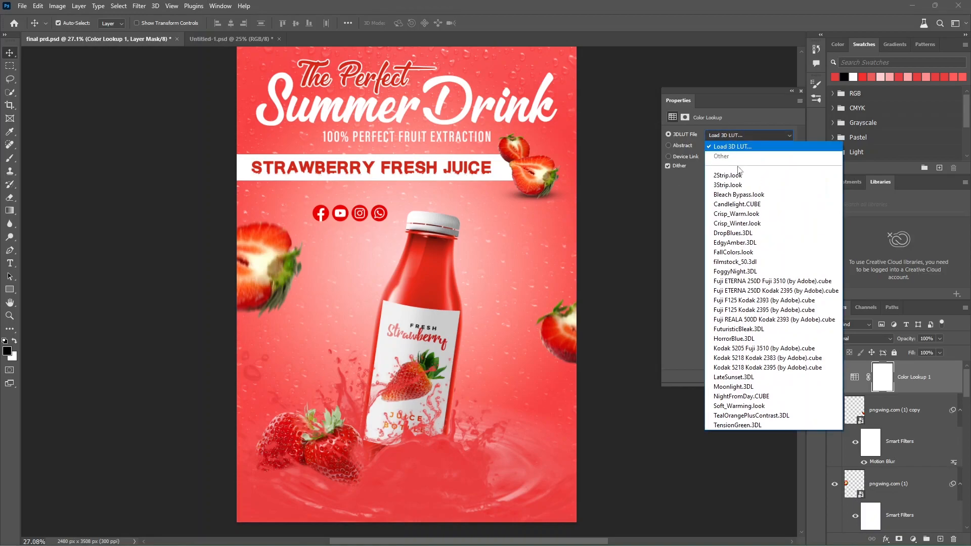
pyautogui.click(742, 213)
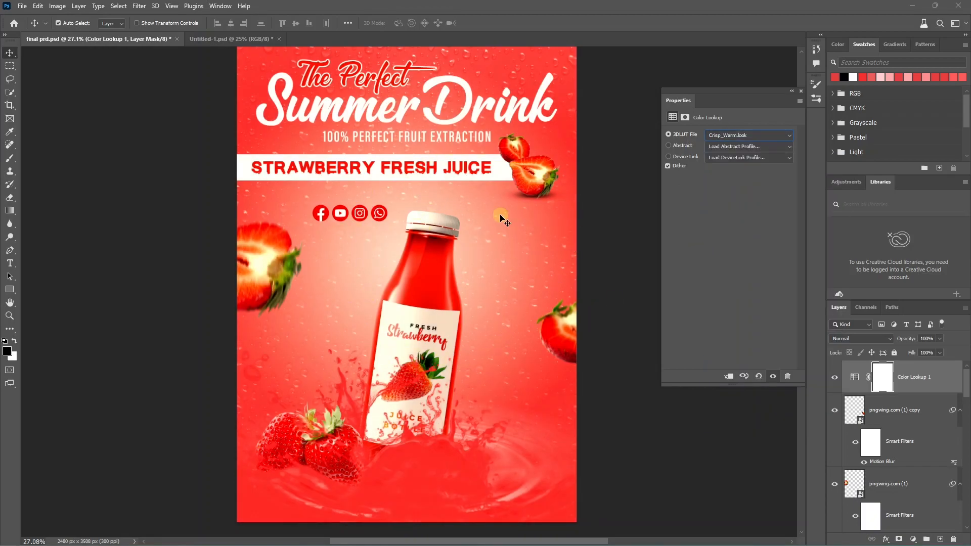
pyautogui.click(940, 353)
pyautogui.moveTo(941, 363); pyautogui.dragTo(909, 367)
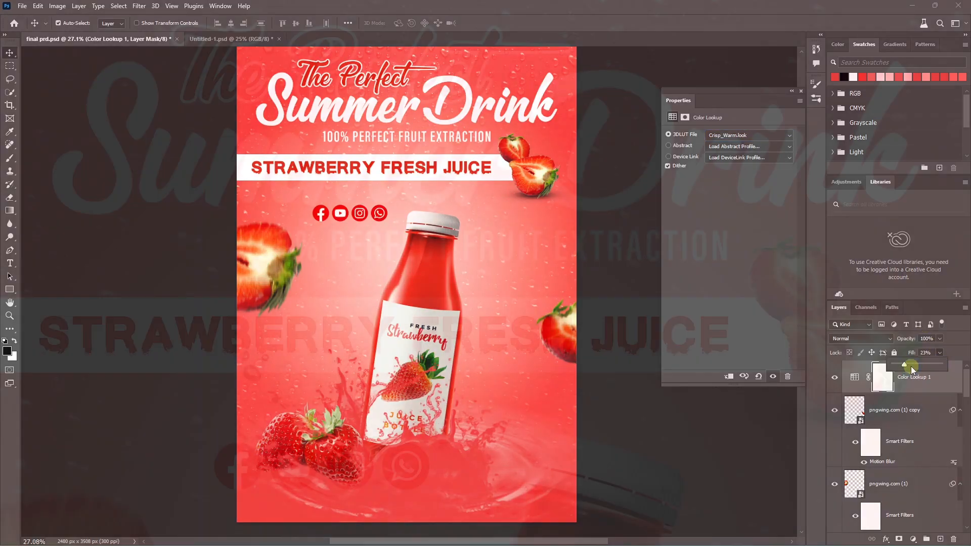